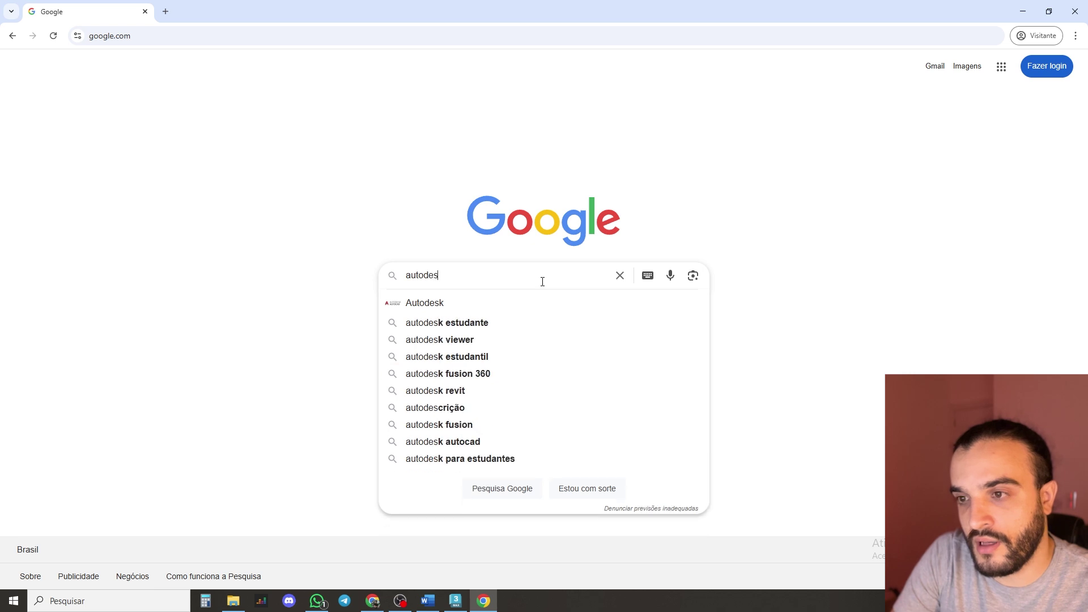
# - Search Google for "autodesk 3ds max" and open Autodesk's 3ds Max product page to review its subscription options
pyautogui.write('3ds max')
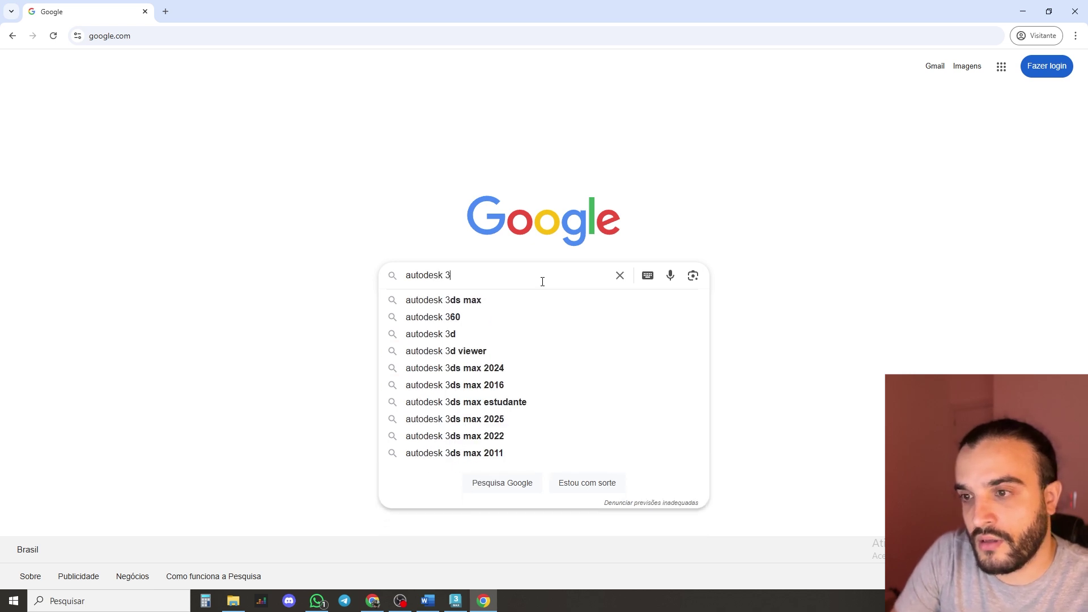
pyautogui.press('Return')
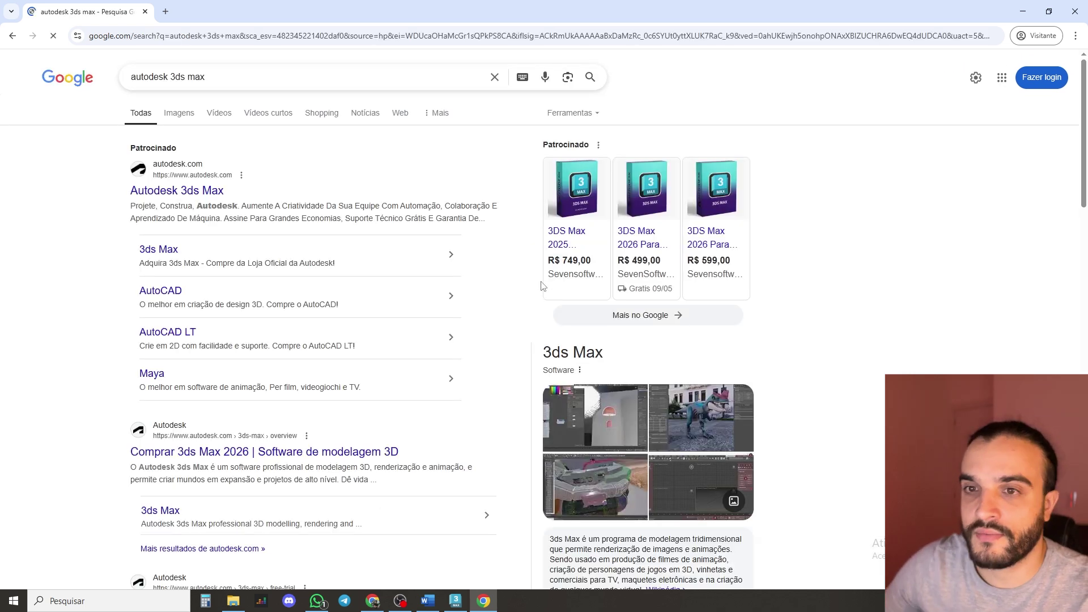
pyautogui.click(180, 195)
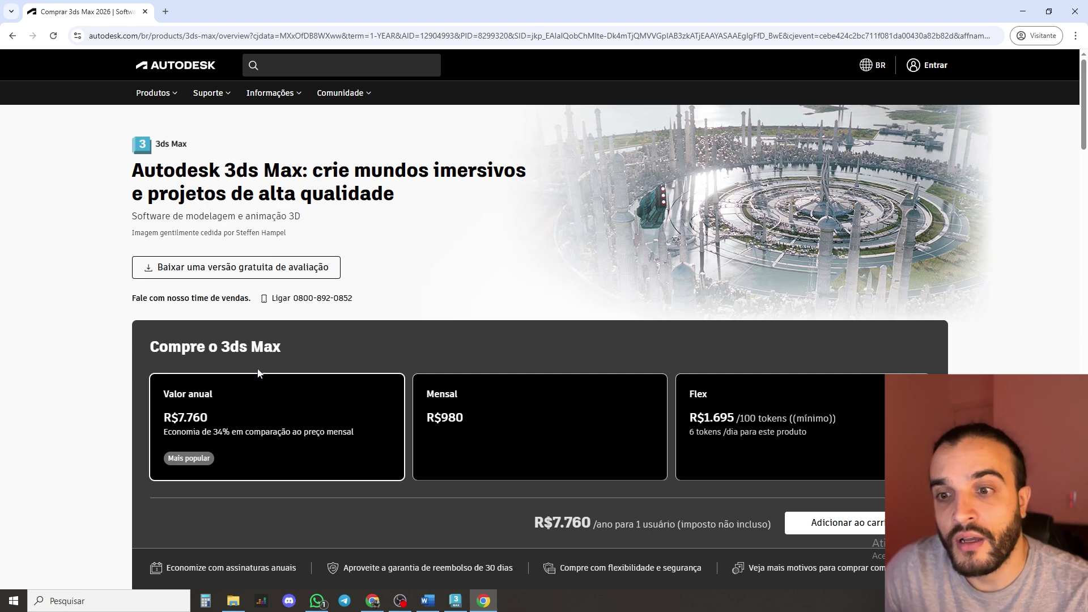
pyautogui.scroll(-1, 255, 379)
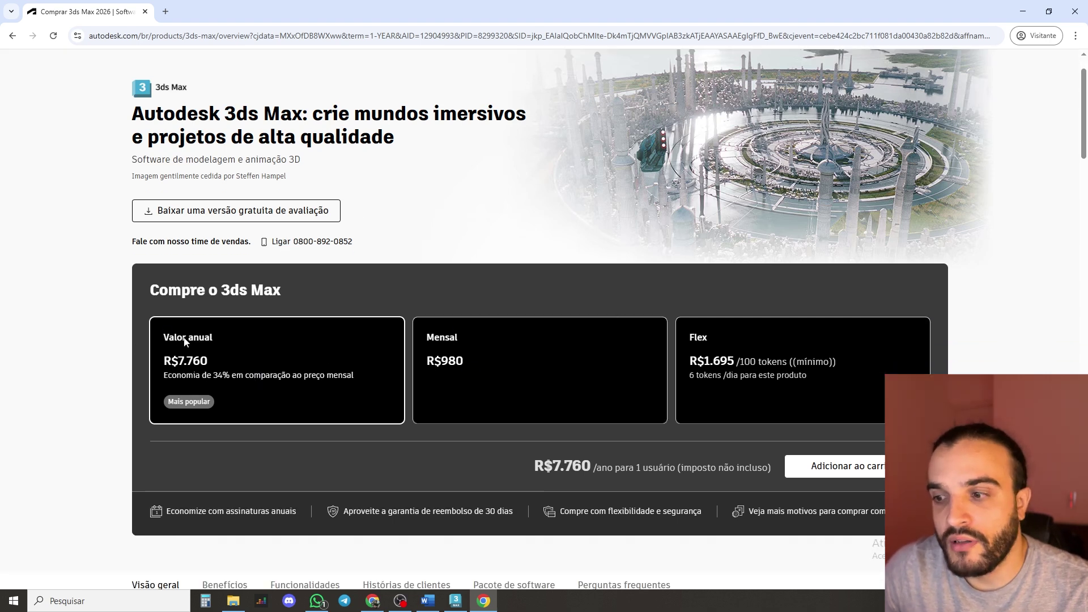
pyautogui.scroll(-2, 190, 339)
pyautogui.scroll(3, 244, 357)
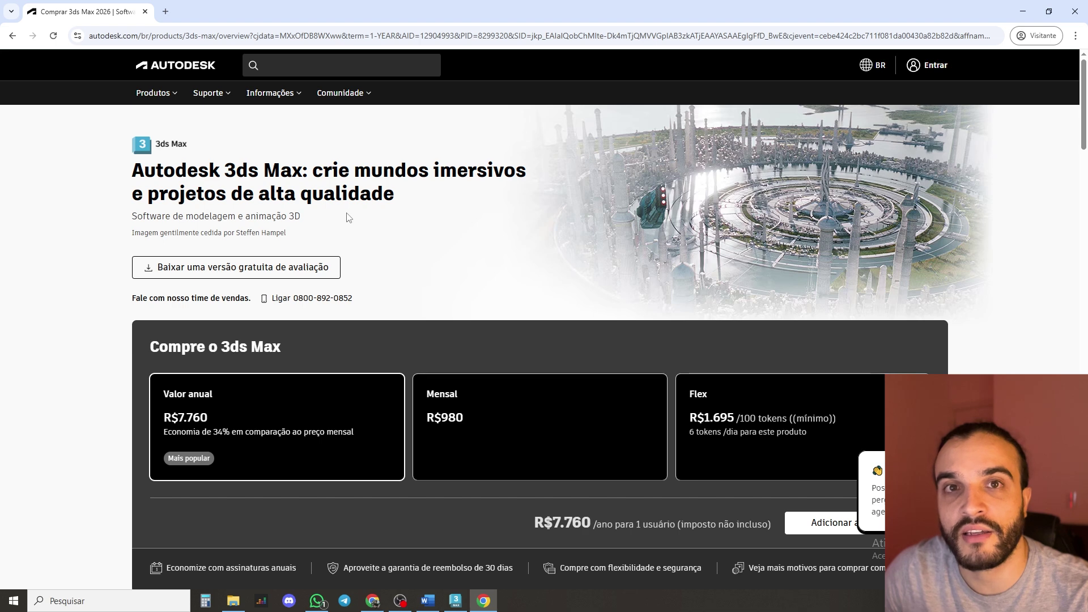
# - Search for "Corona Render" in a new browser tab and open the sponsored Chaos Corona Renderer page
pyautogui.hotkey('ctrl', 't')
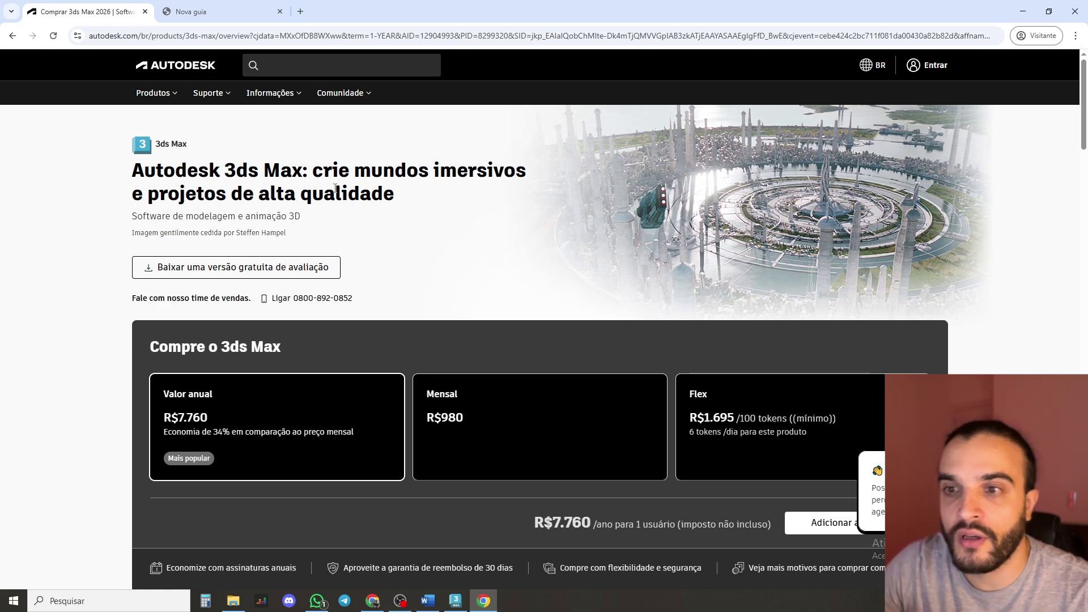
pyautogui.click(227, 12)
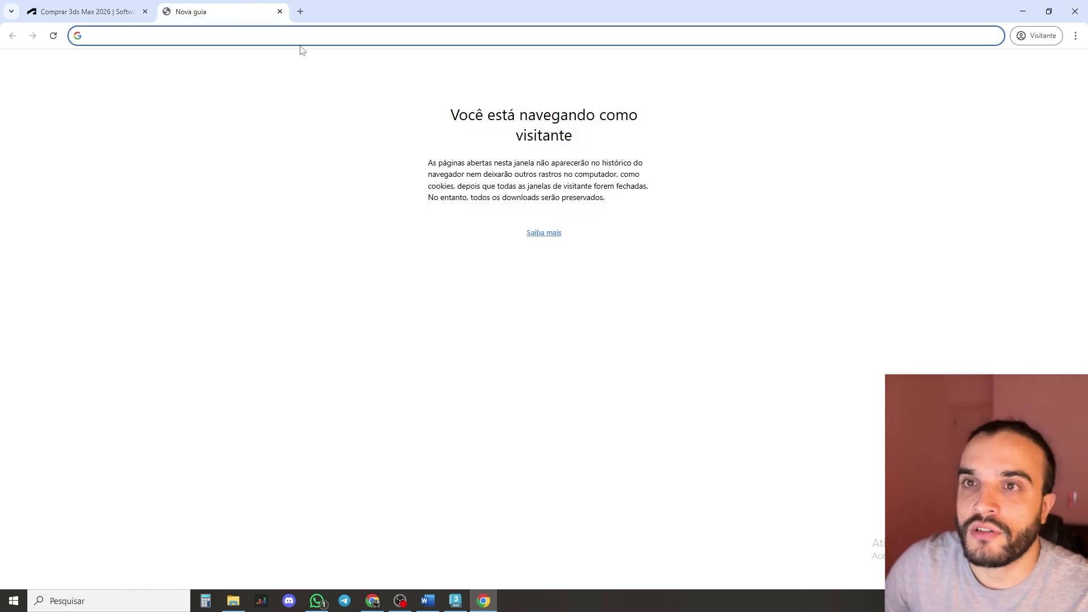
pyautogui.write('Coro')
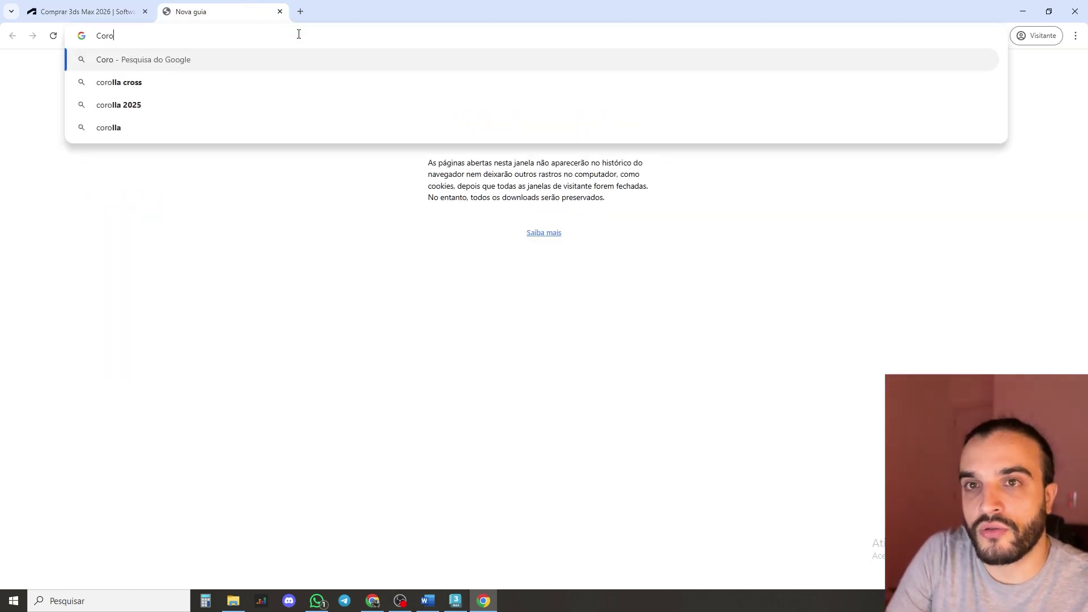
pyautogui.write('na')
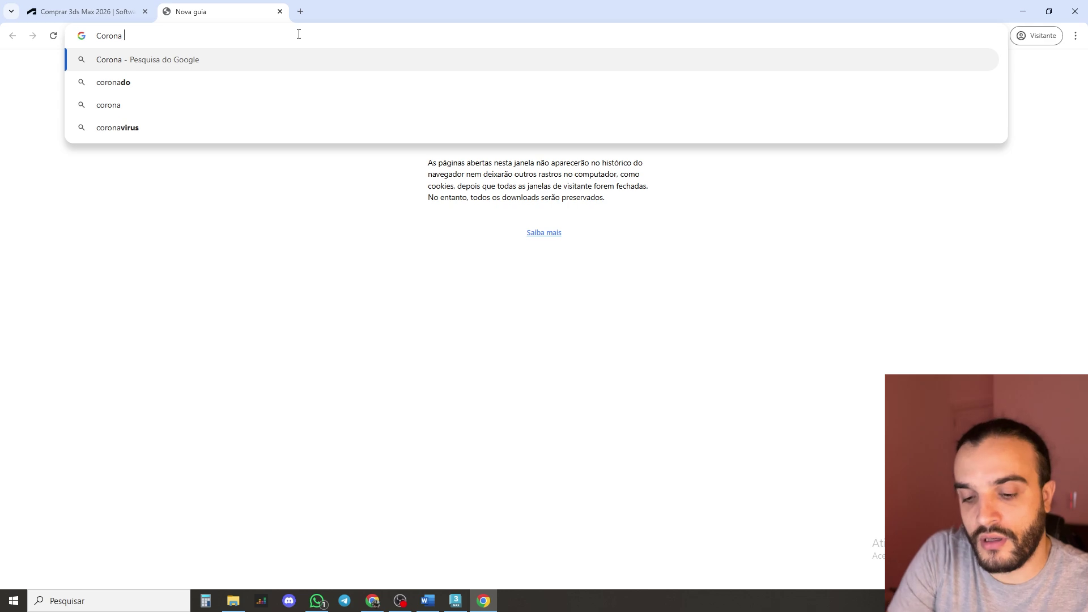
pyautogui.write(' Render')
pyautogui.press('Return')
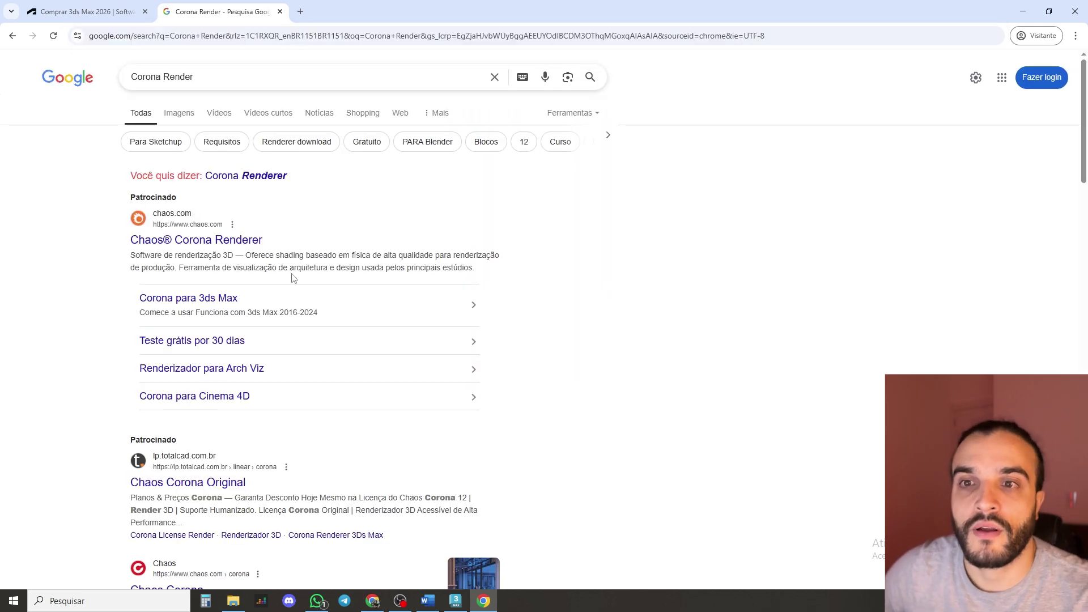
pyautogui.click(262, 242)
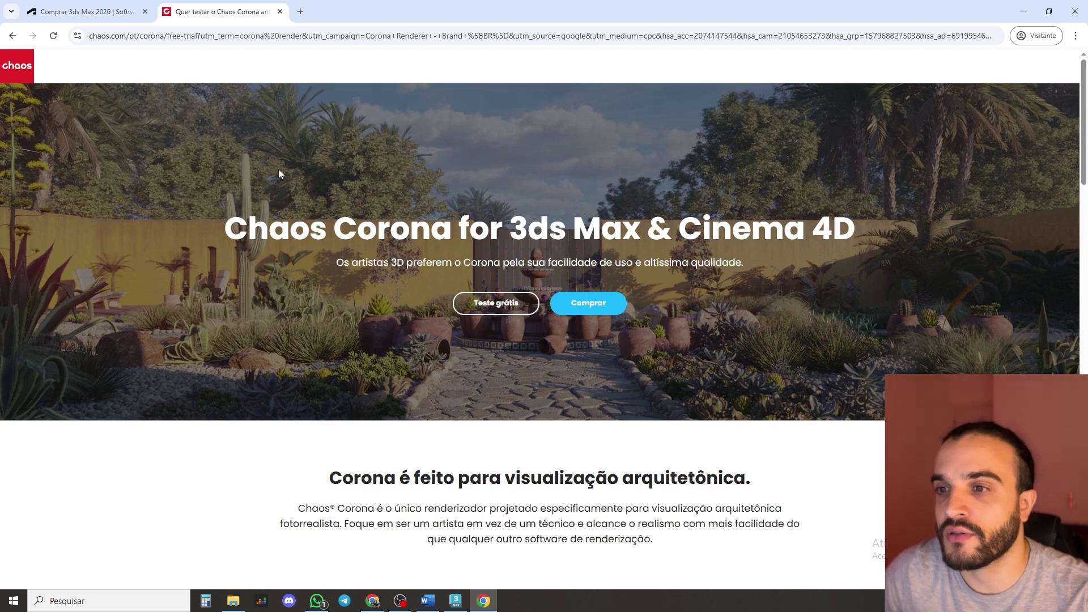
# - Look over the Chaos Corona introduction and go to its purchase plans
pyautogui.scroll(-2, 316, 186)
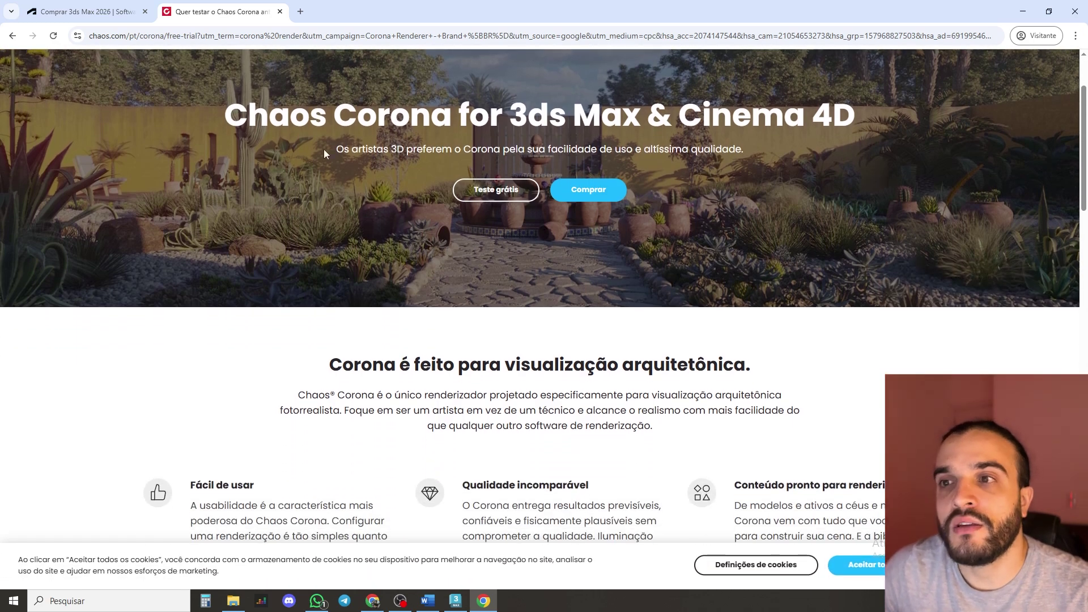
pyautogui.scroll(1, 454, 226)
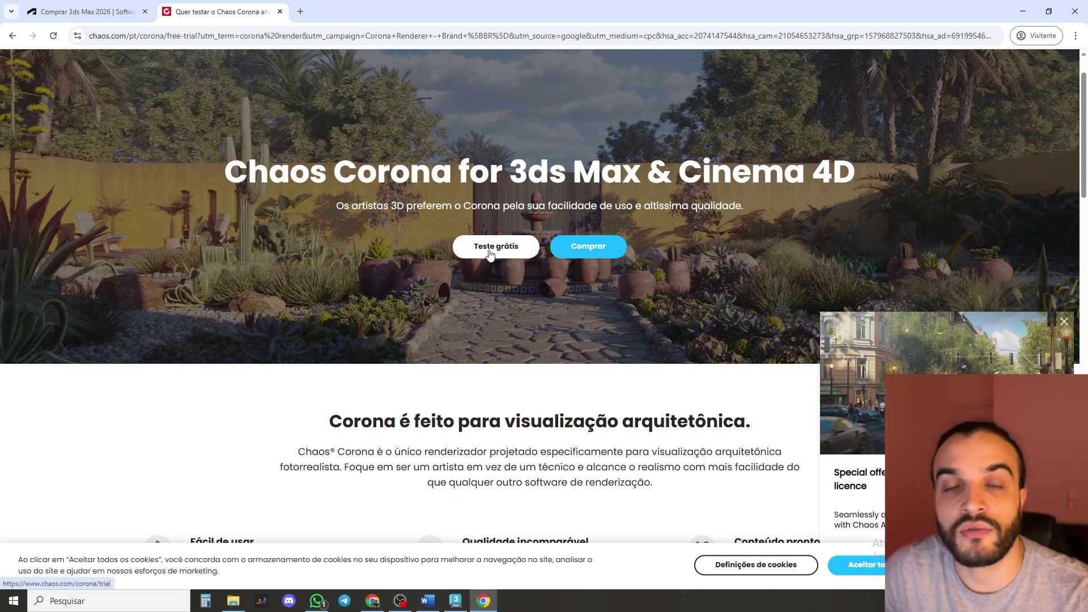
pyautogui.scroll(-3, 496, 253)
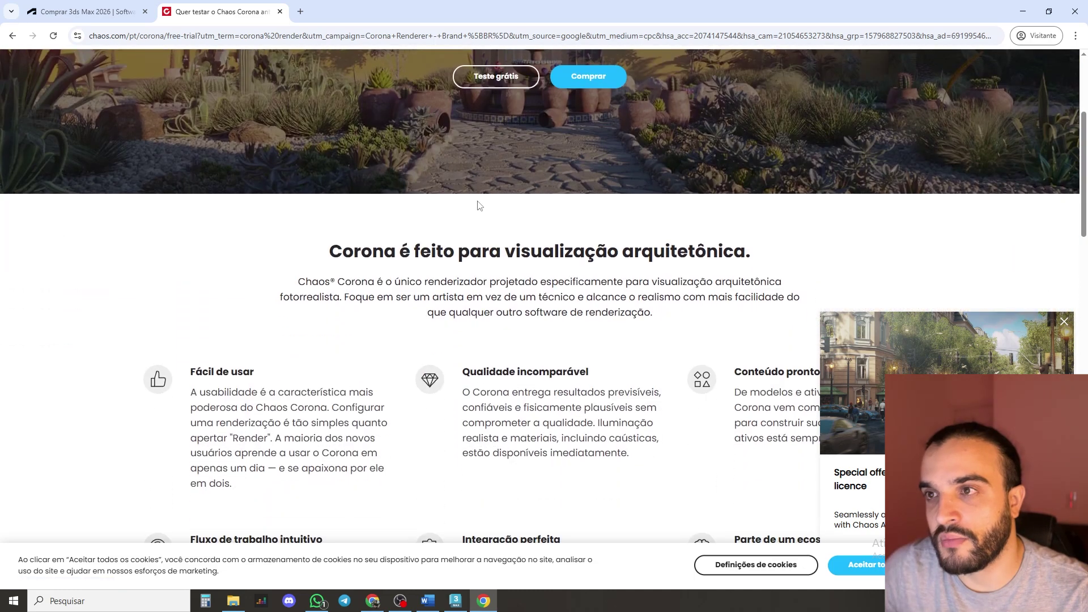
pyautogui.scroll(2, 549, 207)
pyautogui.click(587, 192)
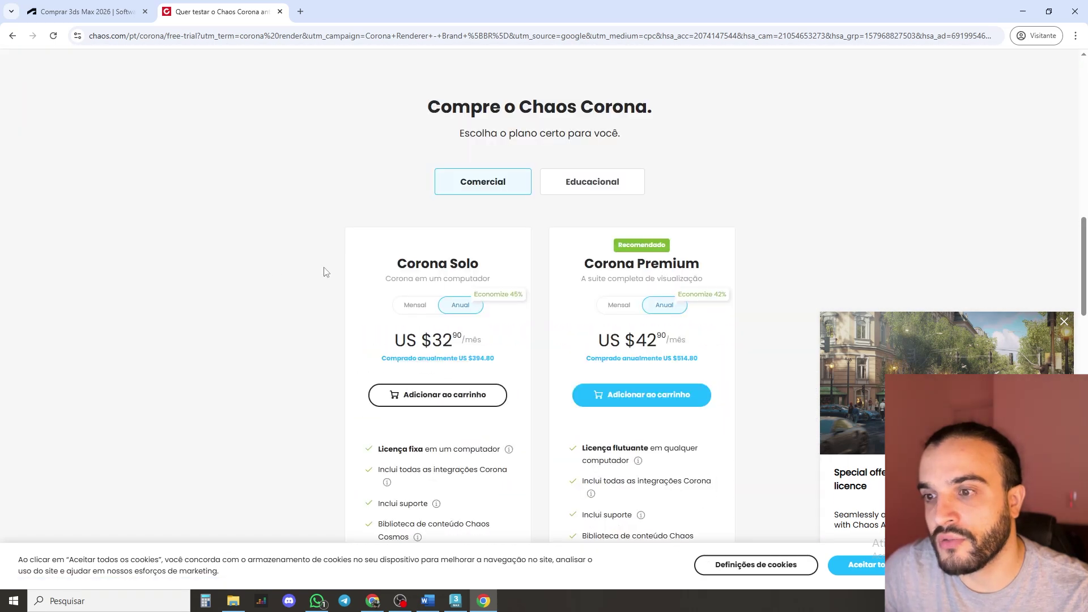
# - Examine the Educacional student plan for Corona and return to the Comercial plans
pyautogui.scroll(-1, 404, 275)
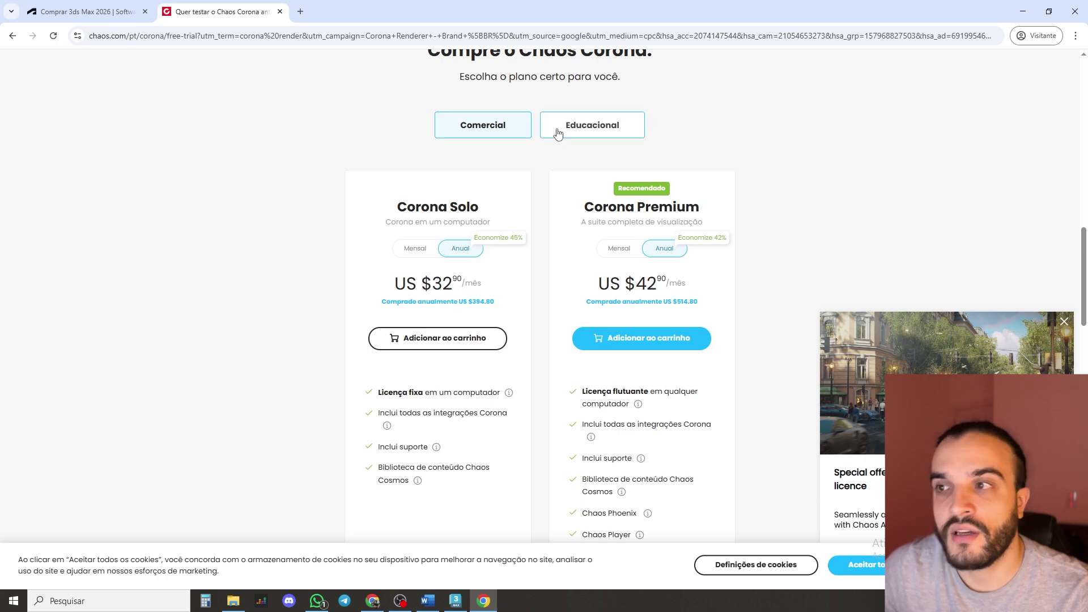
pyautogui.click(596, 129)
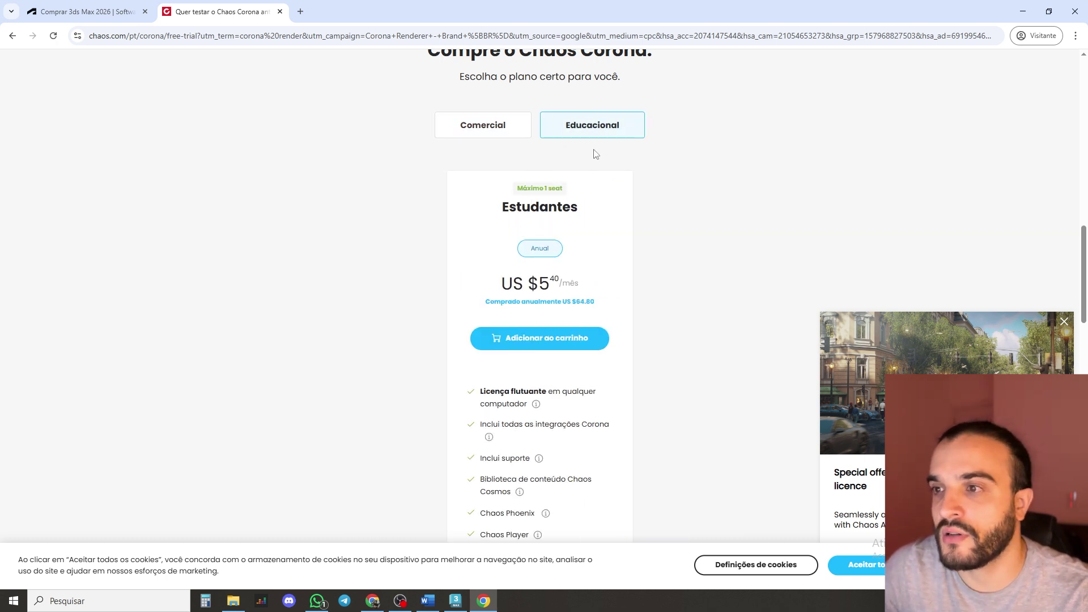
pyautogui.scroll(-2, 421, 262)
pyautogui.scroll(1, 369, 231)
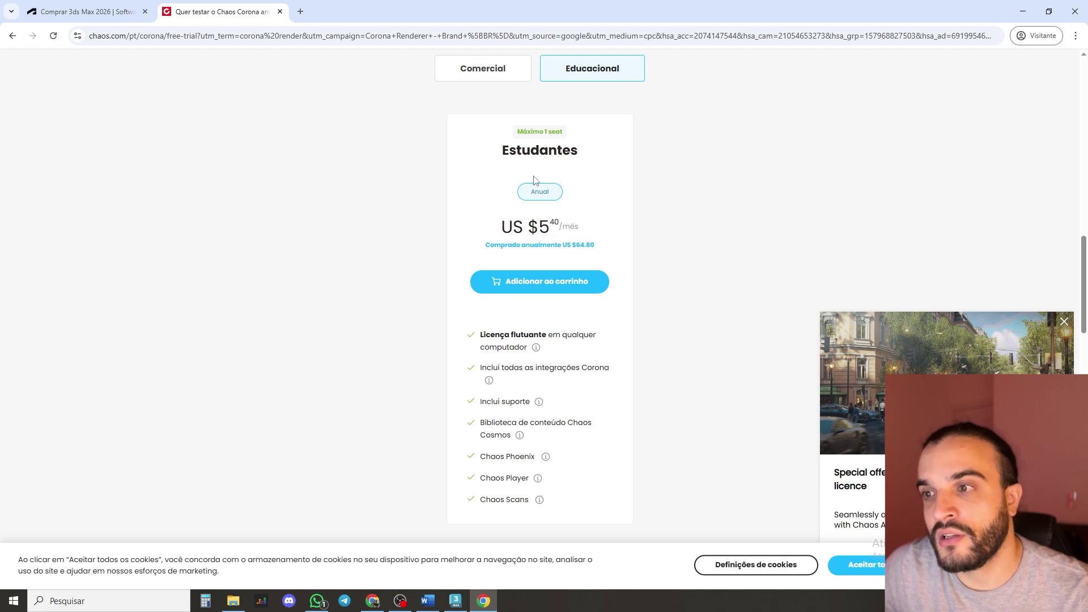
pyautogui.click(492, 72)
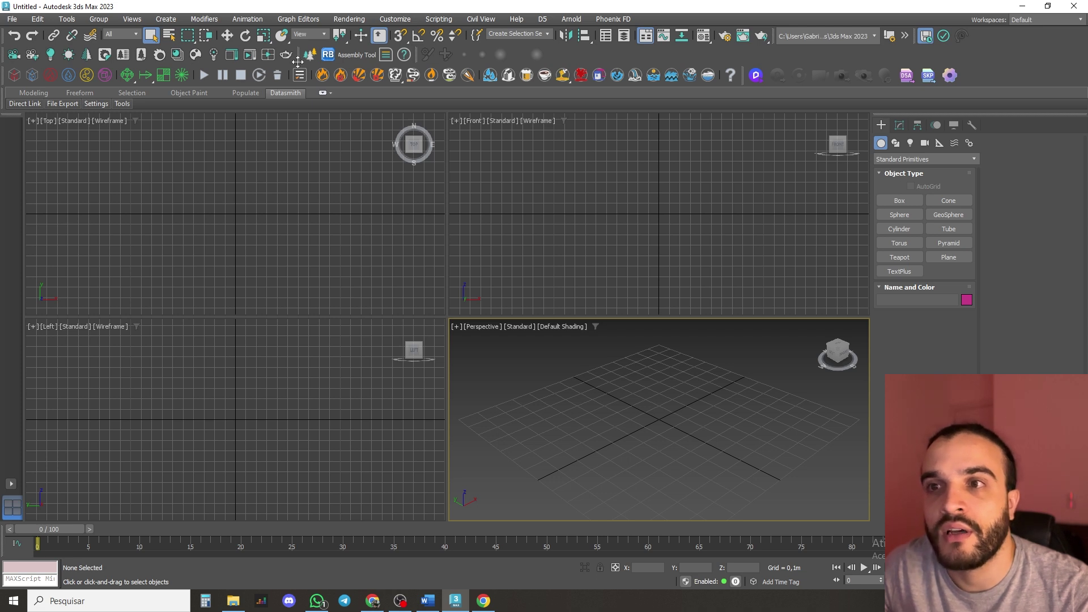
# - In 3ds Max, undock the Assembly Tool toolbar over the Top viewport and dock it back in its original row
pyautogui.moveTo(303, 55); pyautogui.dragTo(357, 221)
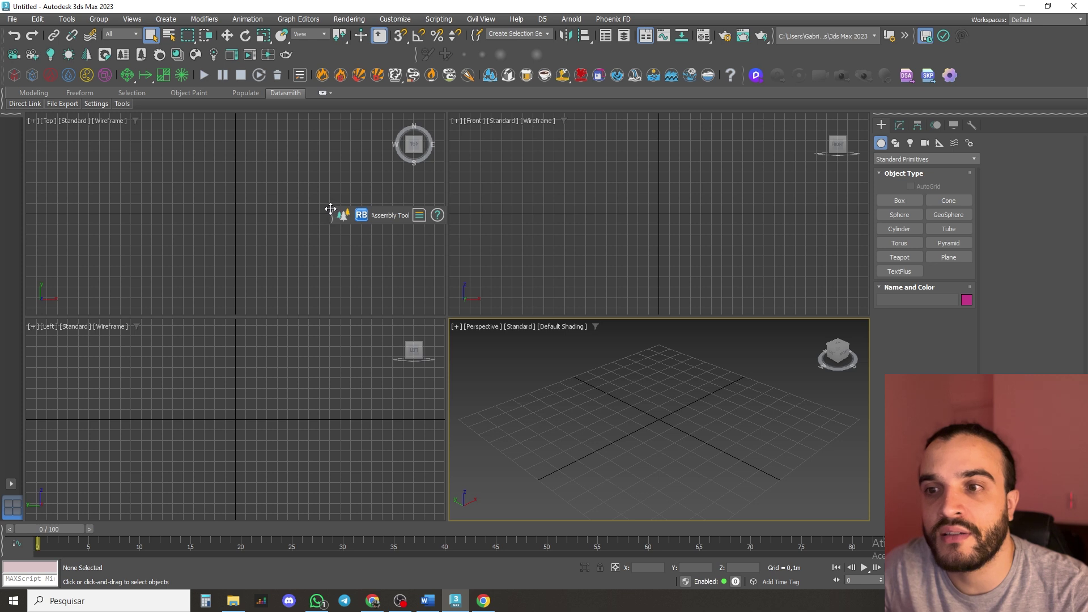
pyautogui.moveTo(331, 216); pyautogui.dragTo(299, 54)
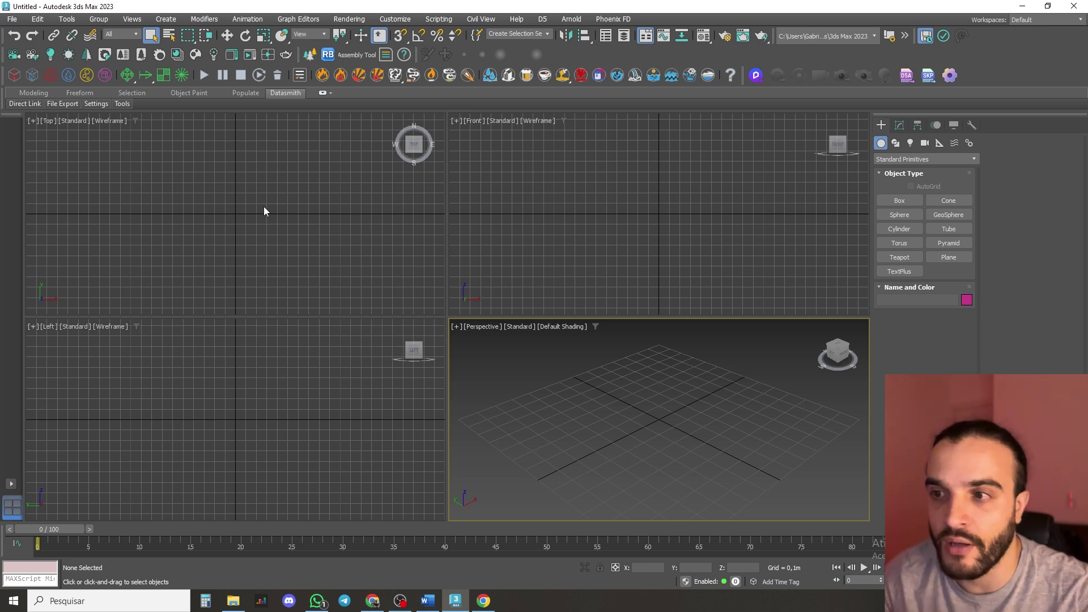
# - Open the Preference Settings and examine the Scene Undo levels in the General preferences
pyautogui.click(17, 19)
pyautogui.moveTo(37, 19)
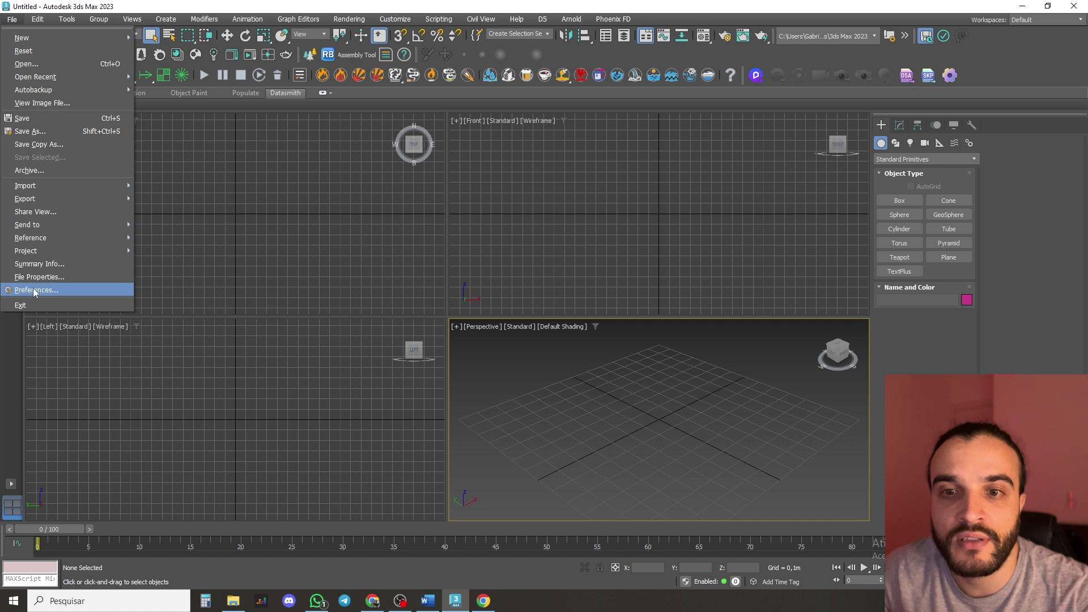
pyautogui.click(34, 291)
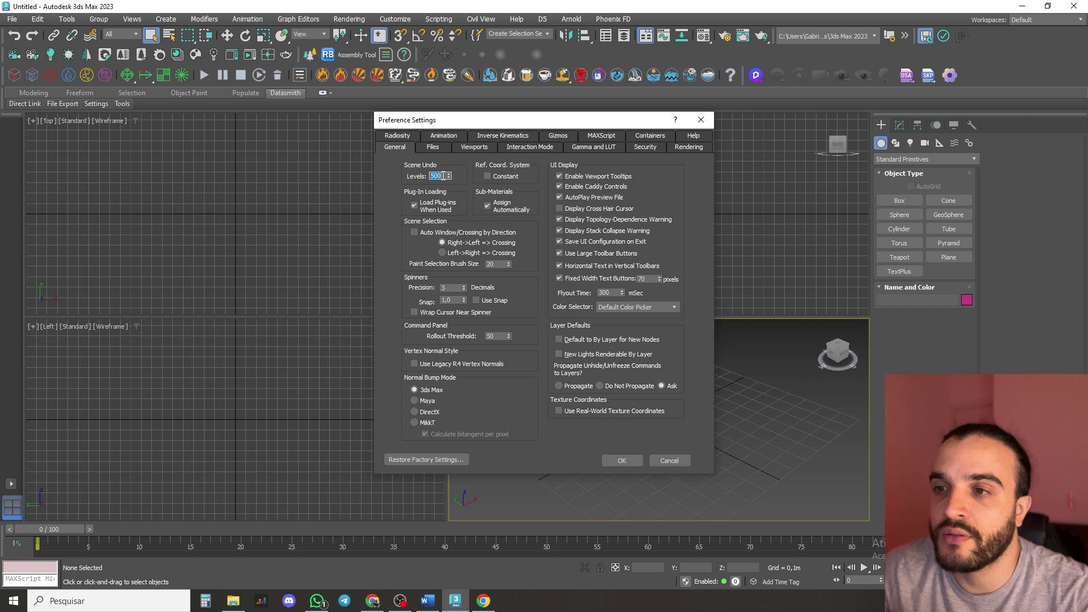
pyautogui.click(443, 177)
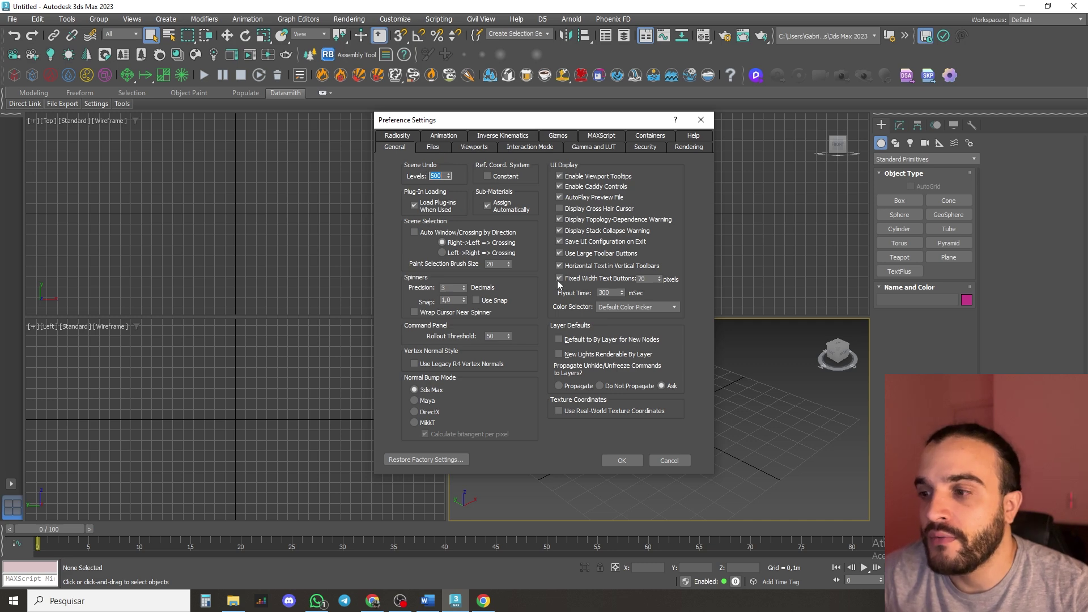
# - Examine the Autobackup settings in the Files preferences: enabling, number of backup files and backup interval
pyautogui.click(432, 149)
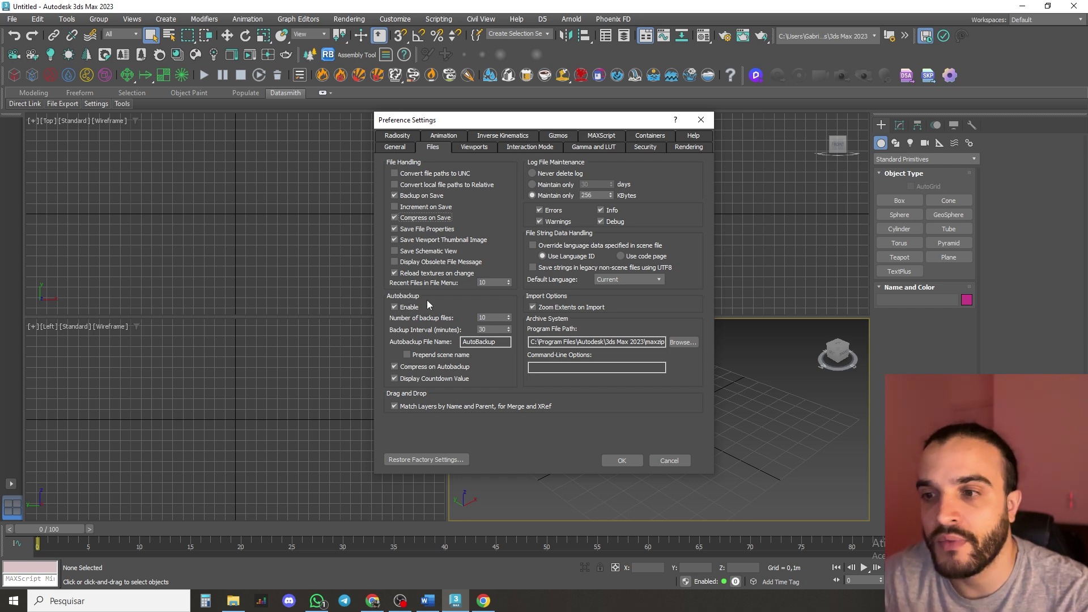
pyautogui.click(395, 306)
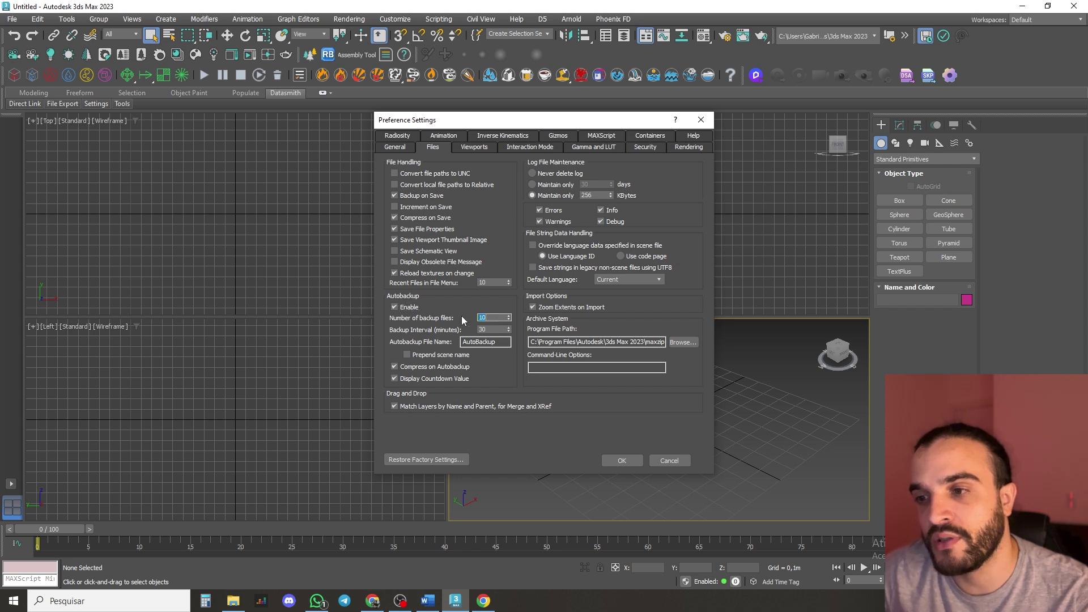
pyautogui.doubleClick(482, 317)
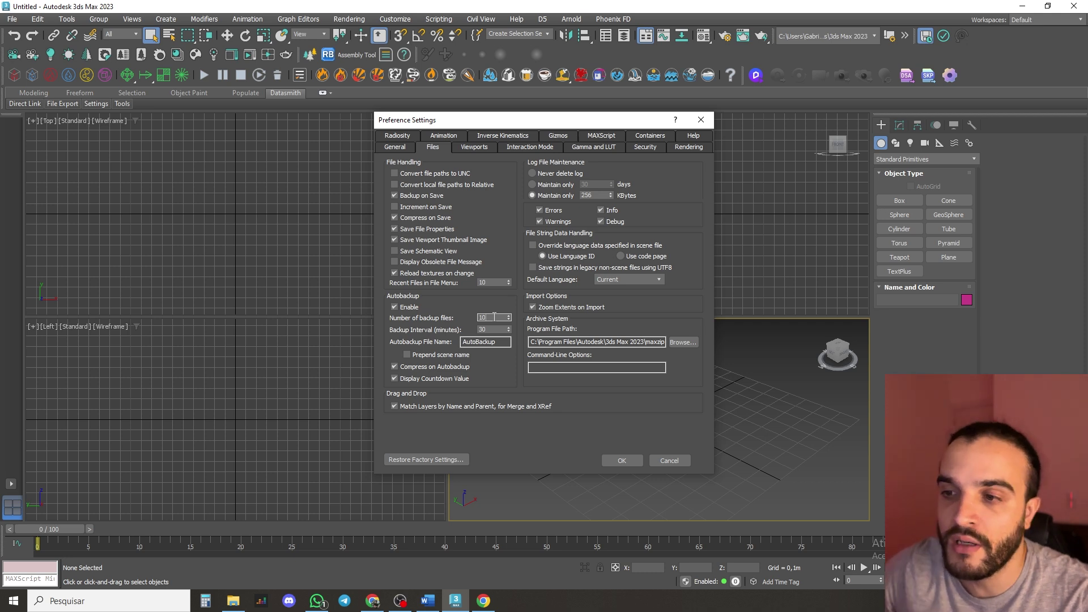
pyautogui.doubleClick(491, 329)
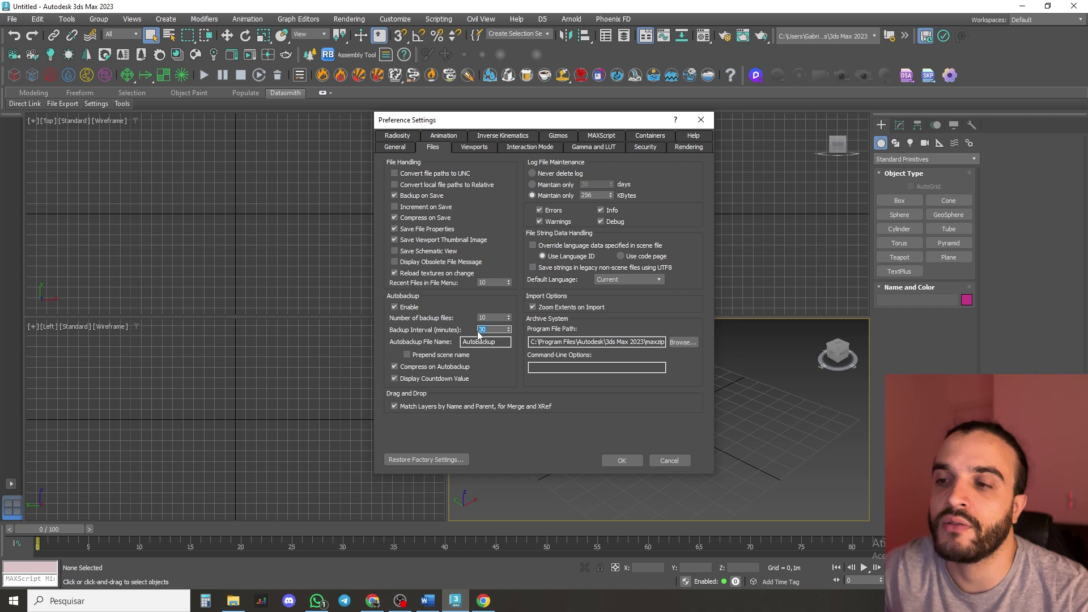
pyautogui.click(490, 330)
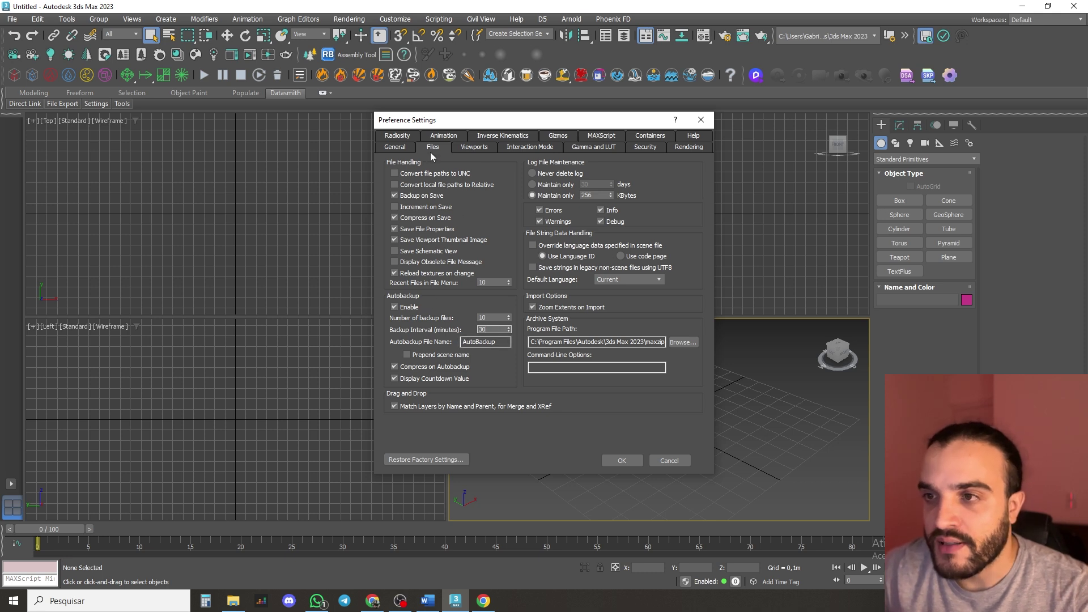
# - Keep only the selection outline highlight enabled in the Viewports preferences, with both preview options off, and move the dialog clear of the Perspective viewport
pyautogui.click(474, 149)
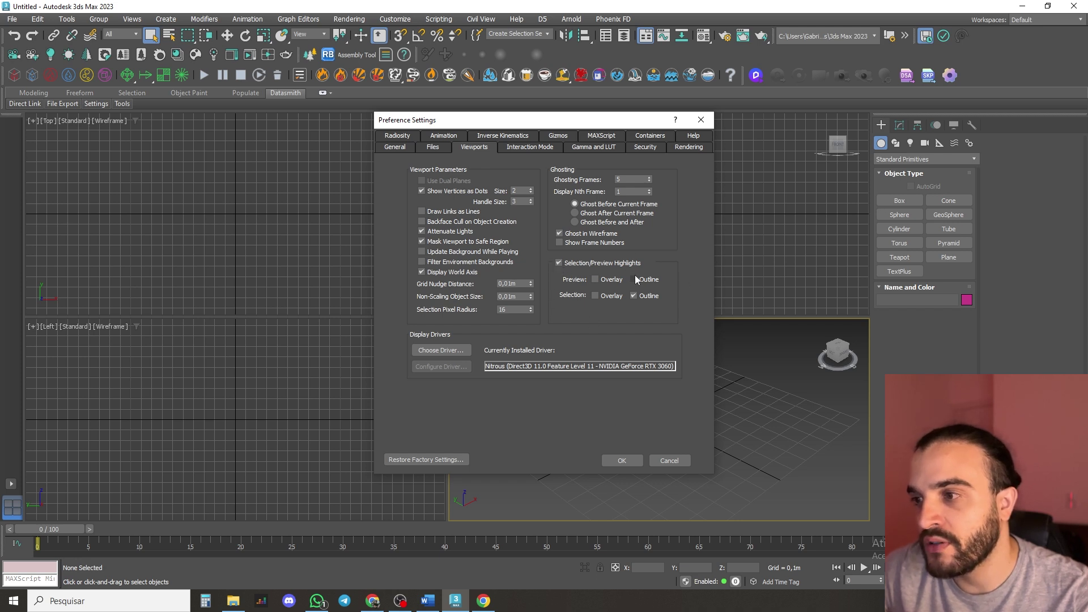
pyautogui.click(596, 280)
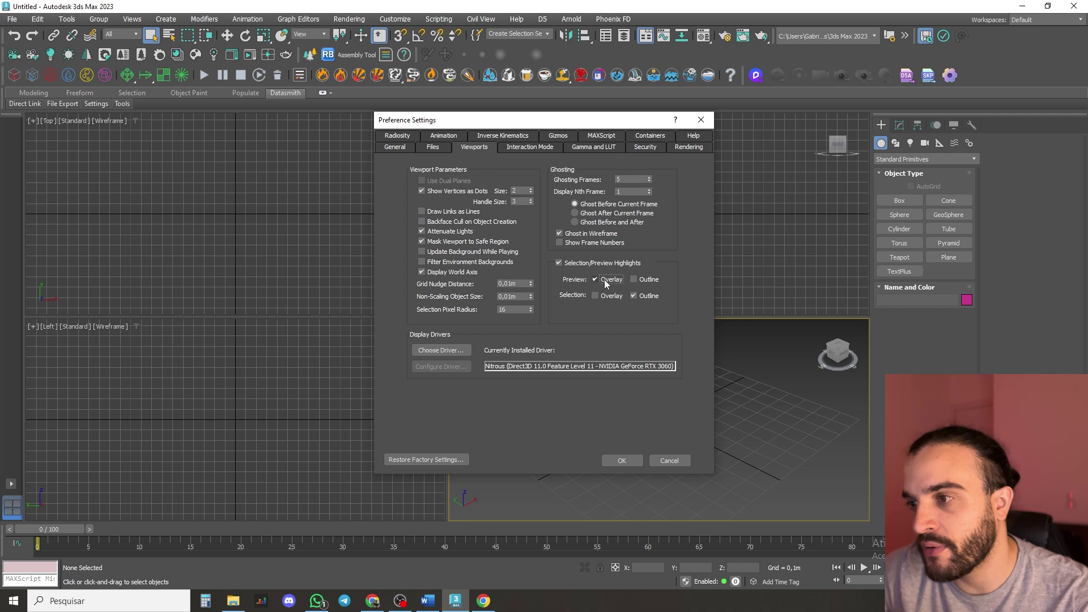
pyautogui.click(594, 296)
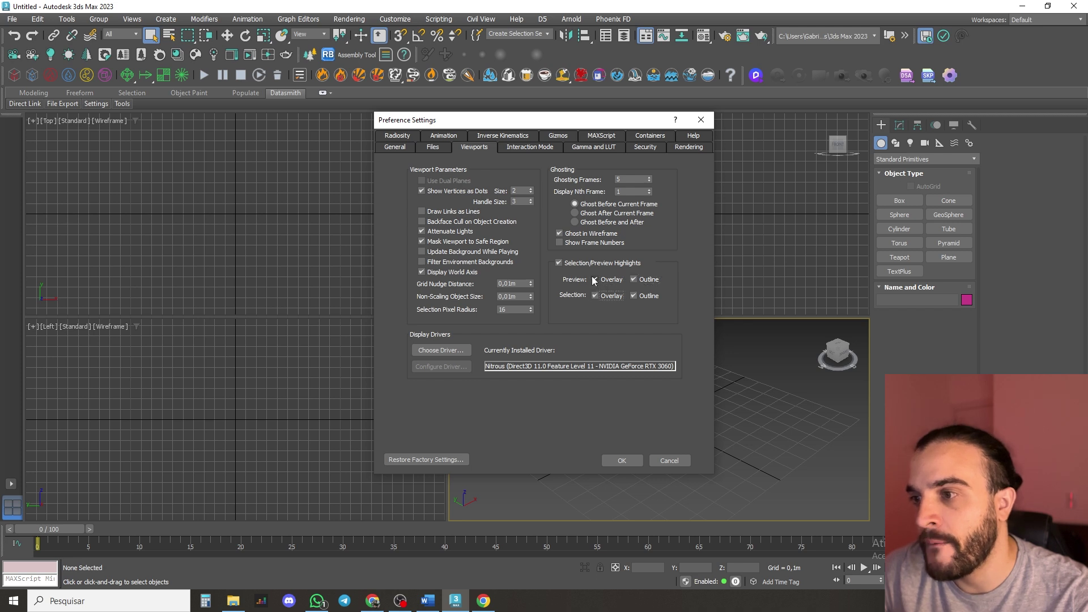
pyautogui.click(595, 279)
pyautogui.click(634, 280)
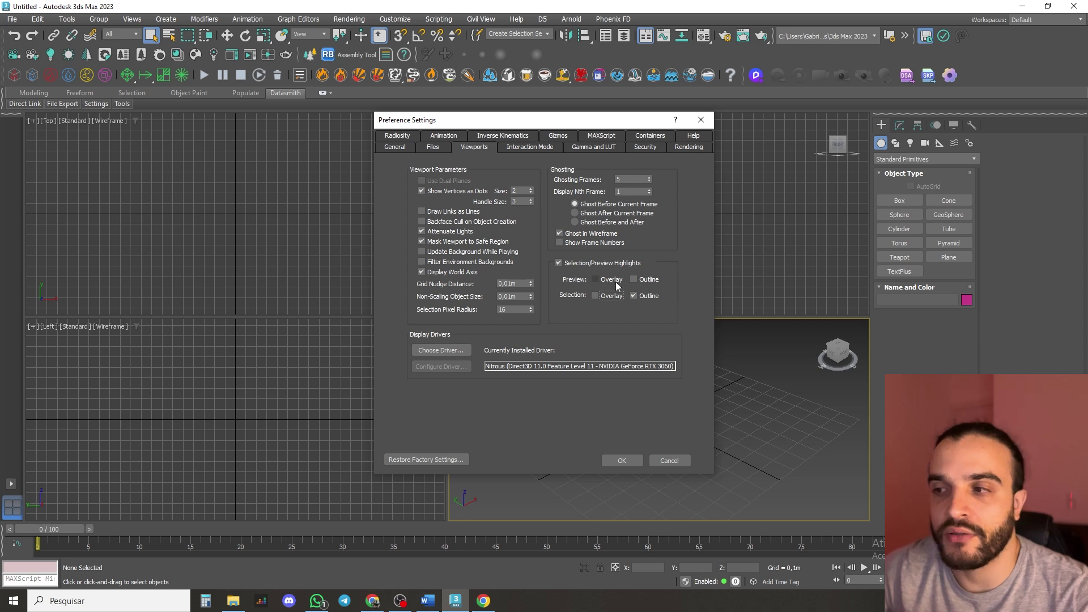
pyautogui.click(558, 262)
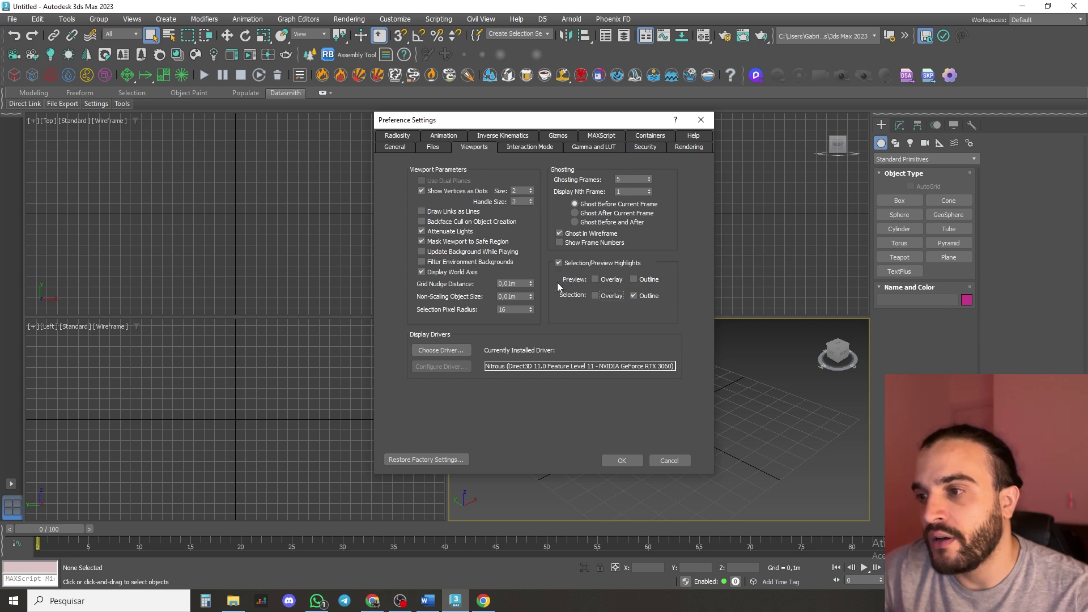
pyautogui.moveTo(598, 121); pyautogui.dragTo(245, 90)
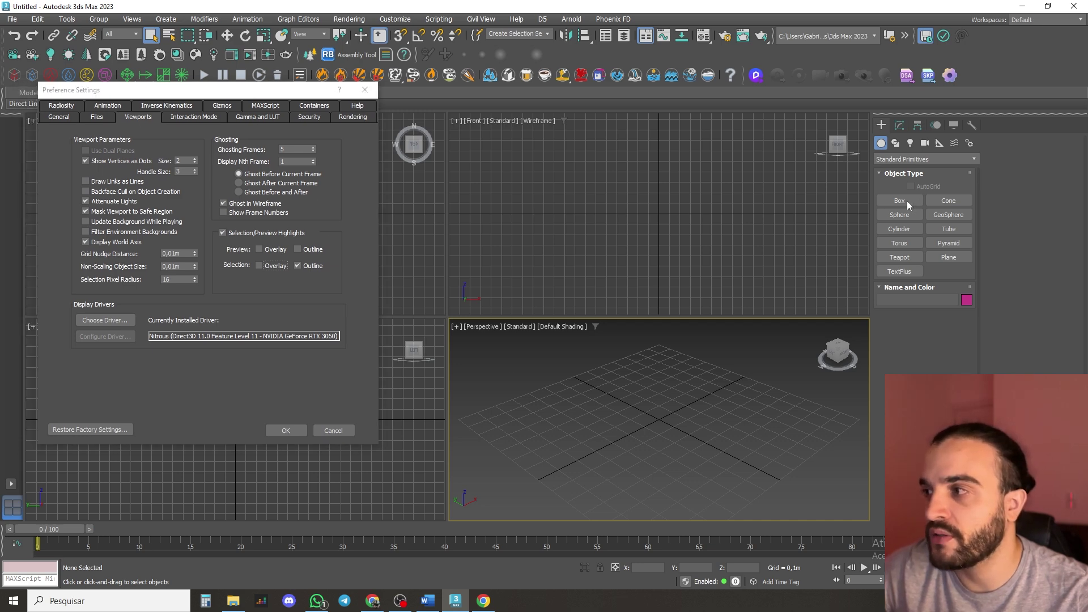
# - Close the preferences dialog and create a standard box about 0.38 m long near the grid centre in the Perspective viewport
pyautogui.click(365, 90)
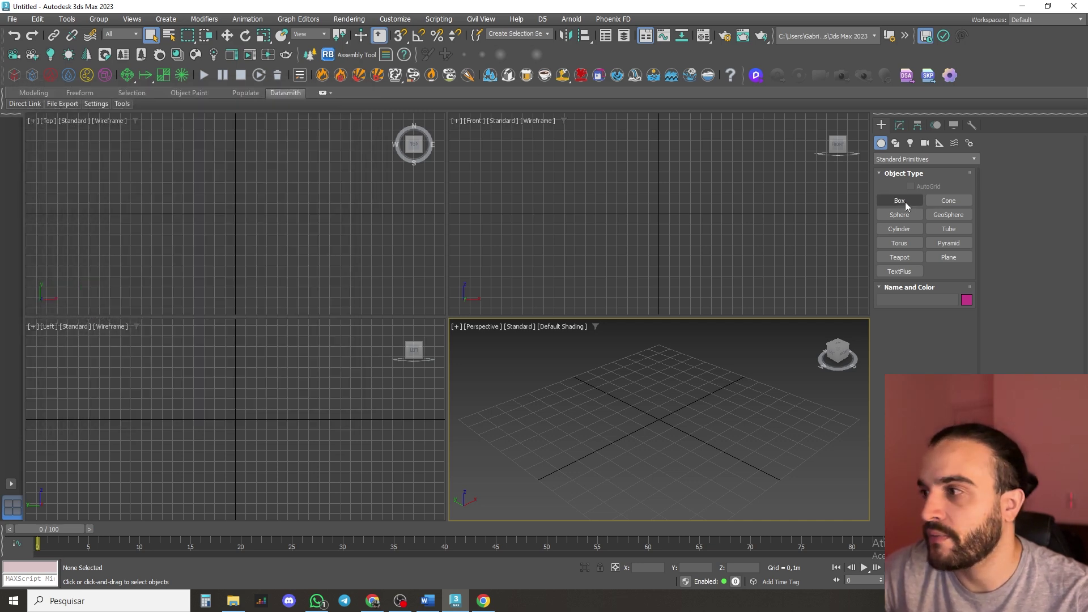
pyautogui.click(900, 201)
pyautogui.moveTo(685, 385); pyautogui.dragTo(683, 442)
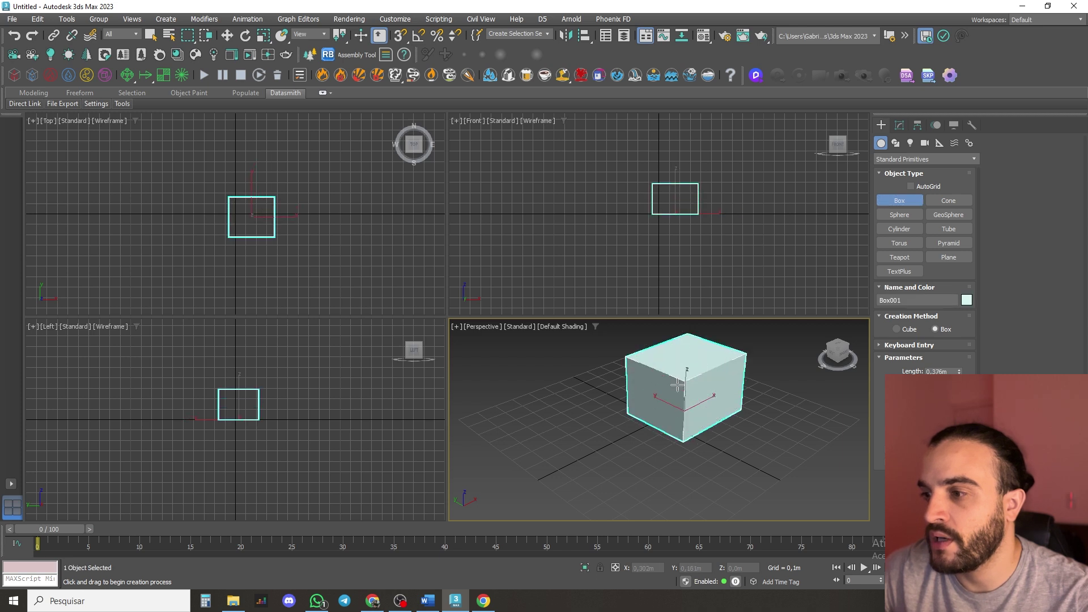
pyautogui.click(676, 375)
# - Create a sphere smaller than the box in front of it in the Perspective viewport, and deselect everything
pyautogui.click(913, 217)
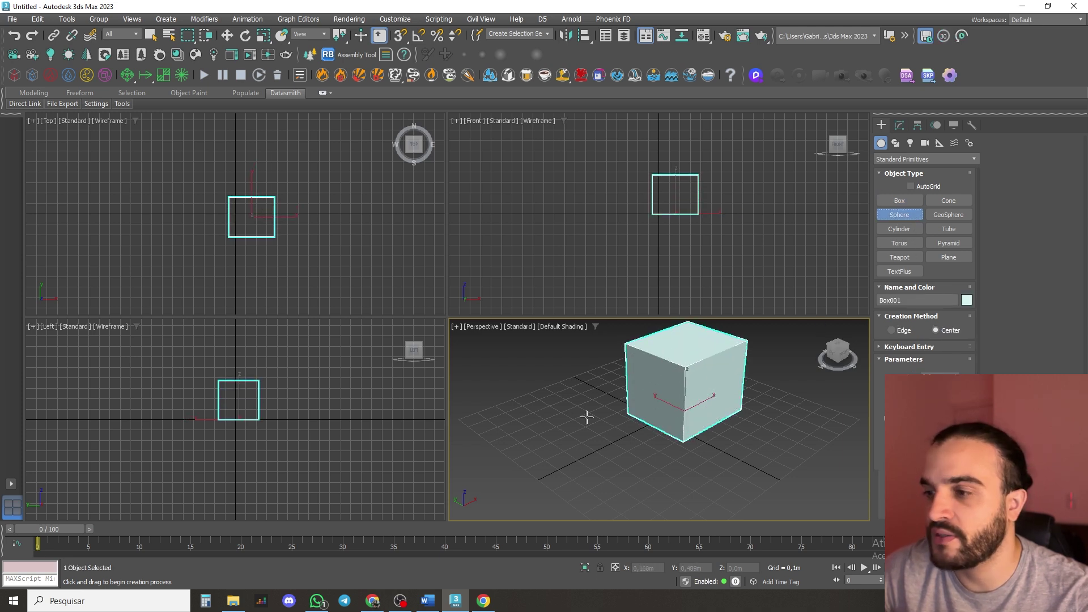
pyautogui.moveTo(563, 452); pyautogui.dragTo(573, 462)
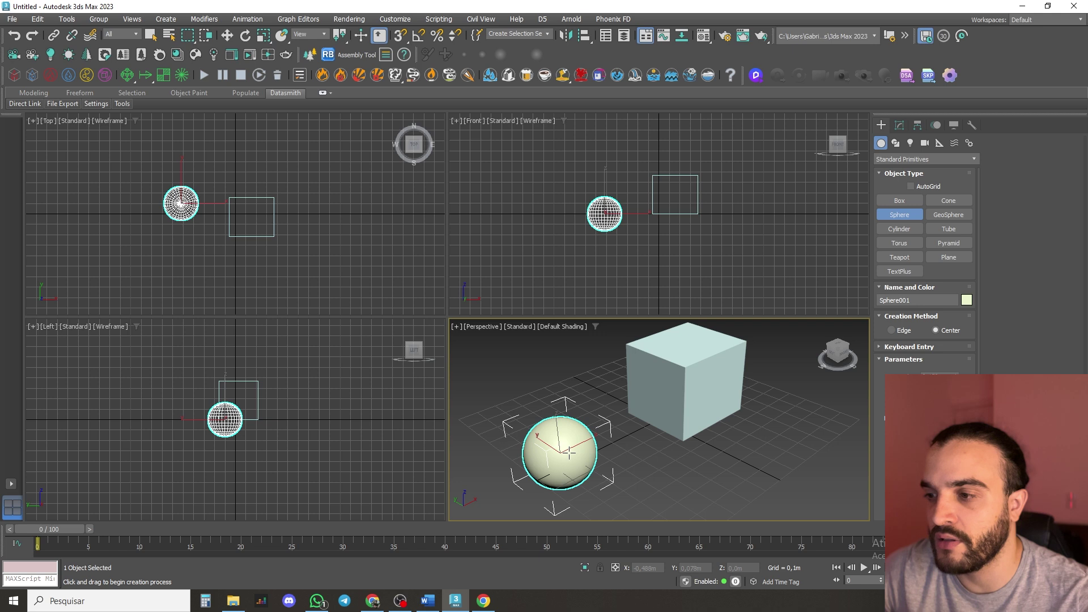
pyautogui.rightClick(593, 360)
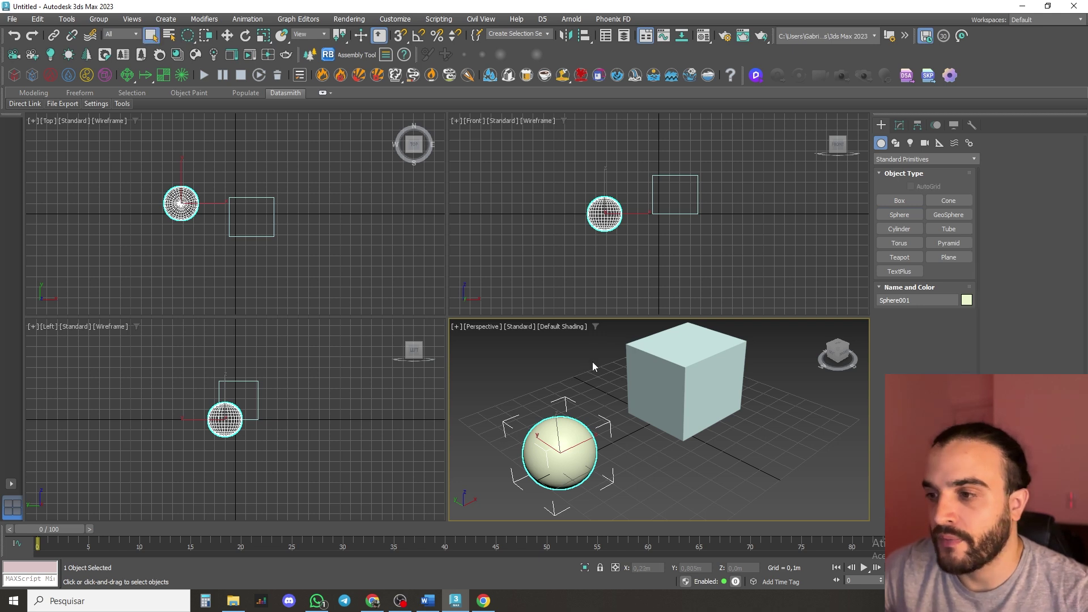
pyautogui.click(593, 360)
# - Turn off the preview Overlay and Outline highlights in the Viewports preferences and apply the settings
pyautogui.click(11, 18)
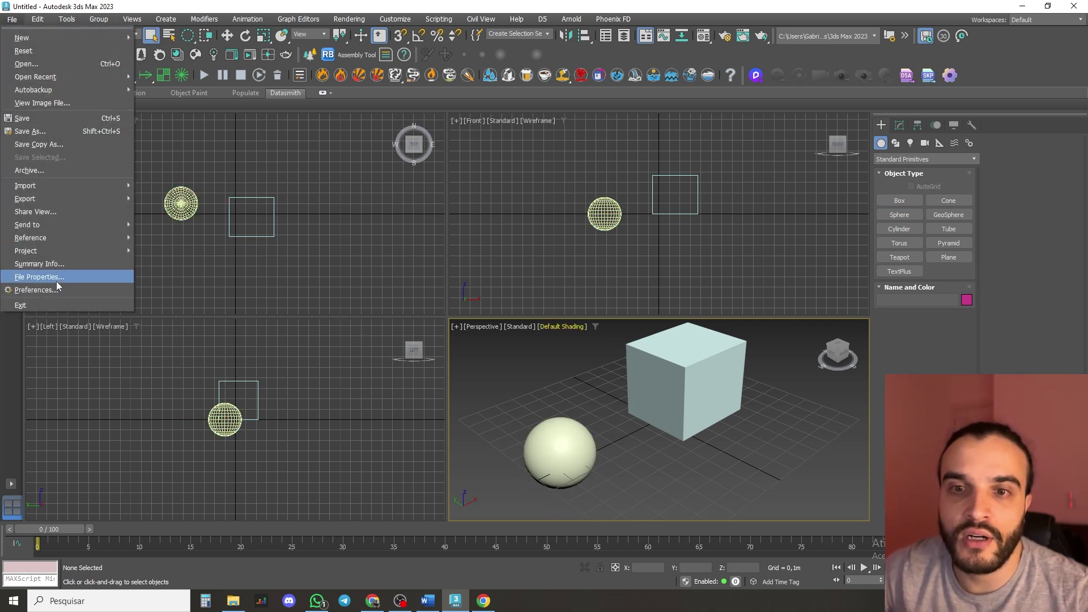
pyautogui.click(39, 290)
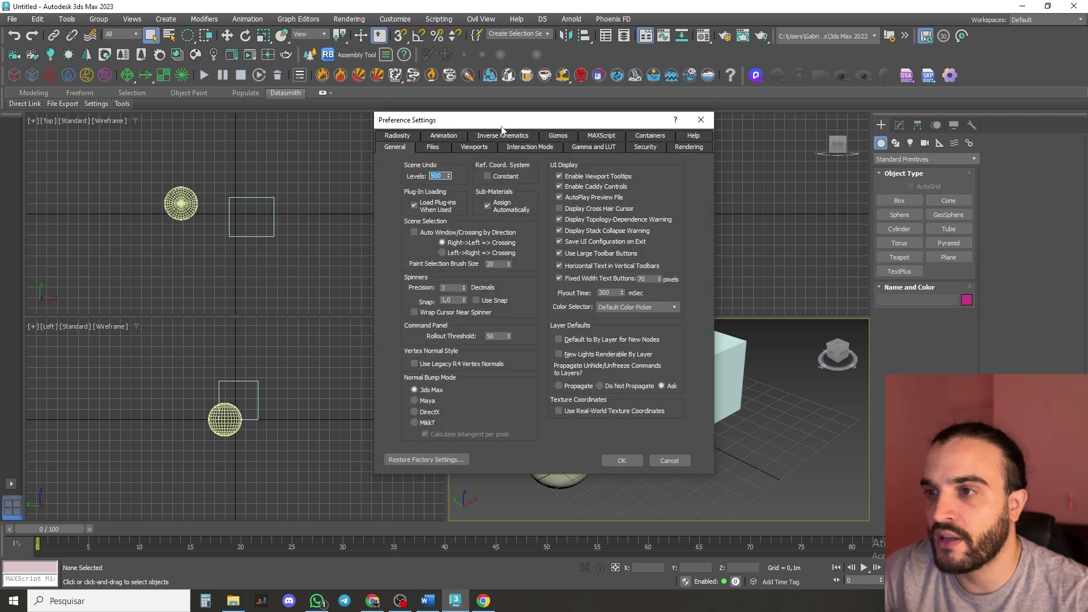
pyautogui.click(474, 147)
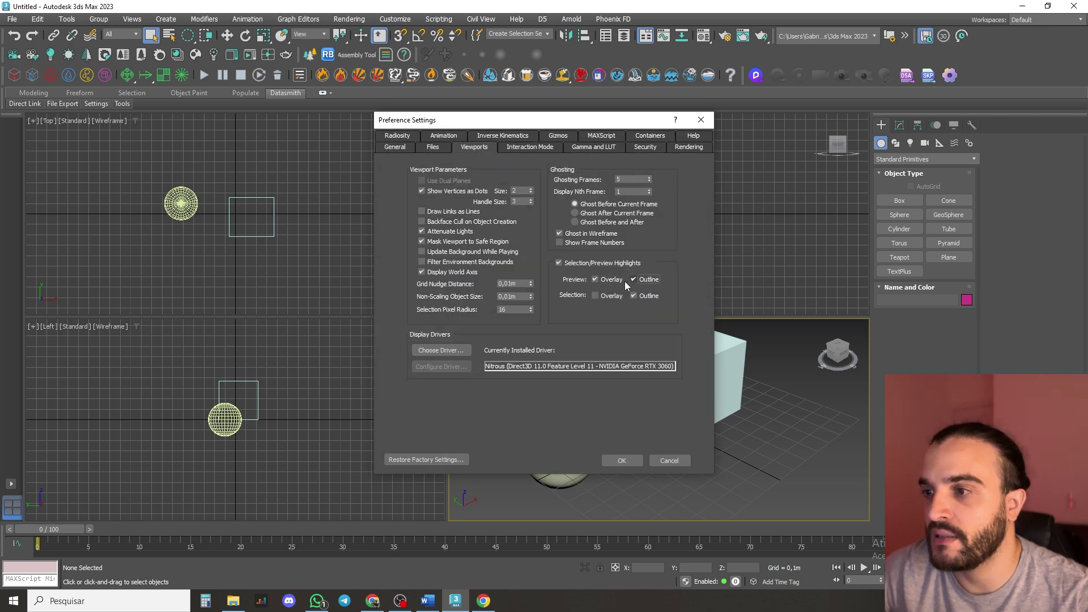
pyautogui.click(622, 461)
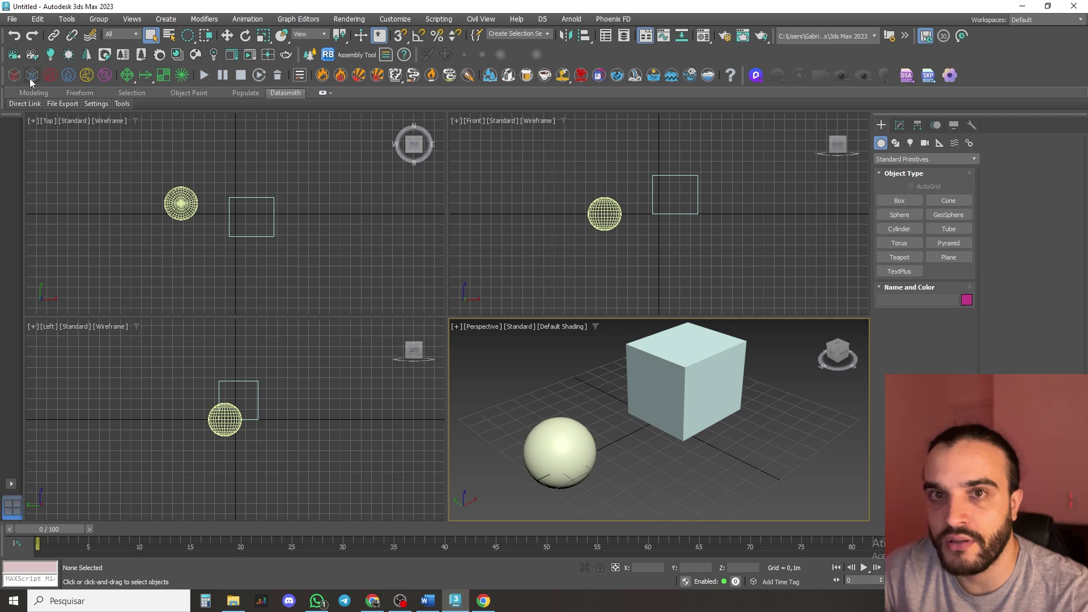
# - Turn off the Overlay highlight for selections in the Viewports preferences and apply the change
pyautogui.click(12, 18)
pyautogui.click(36, 289)
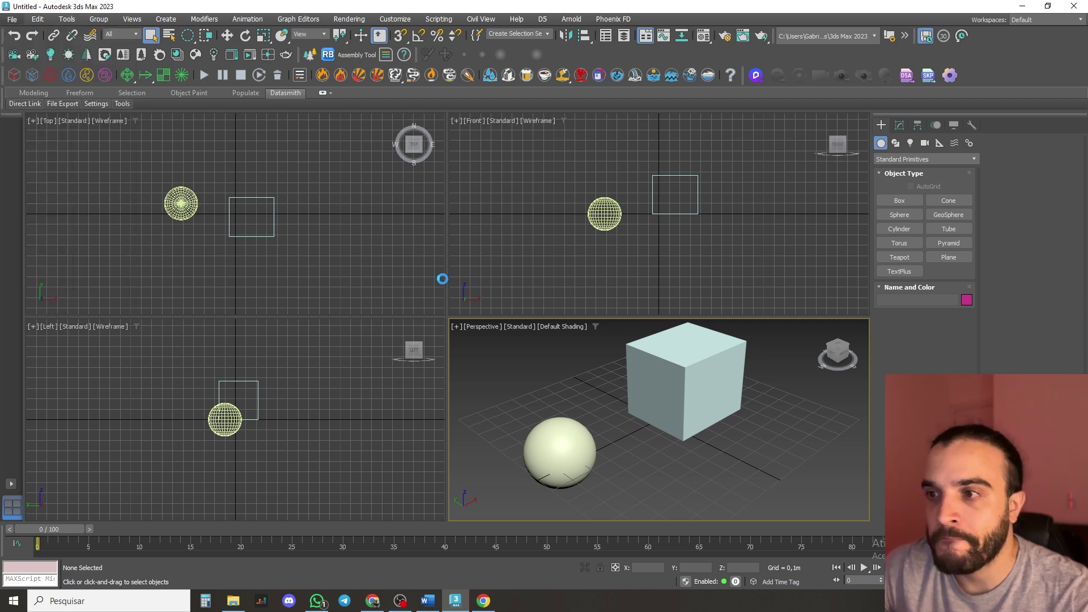
pyautogui.click(485, 150)
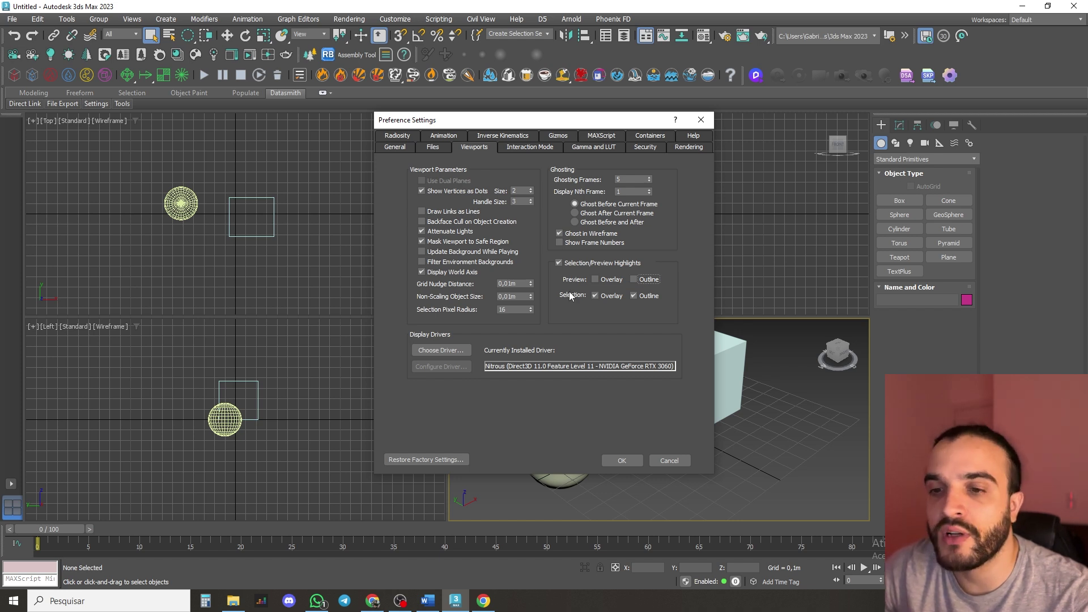
pyautogui.click(595, 296)
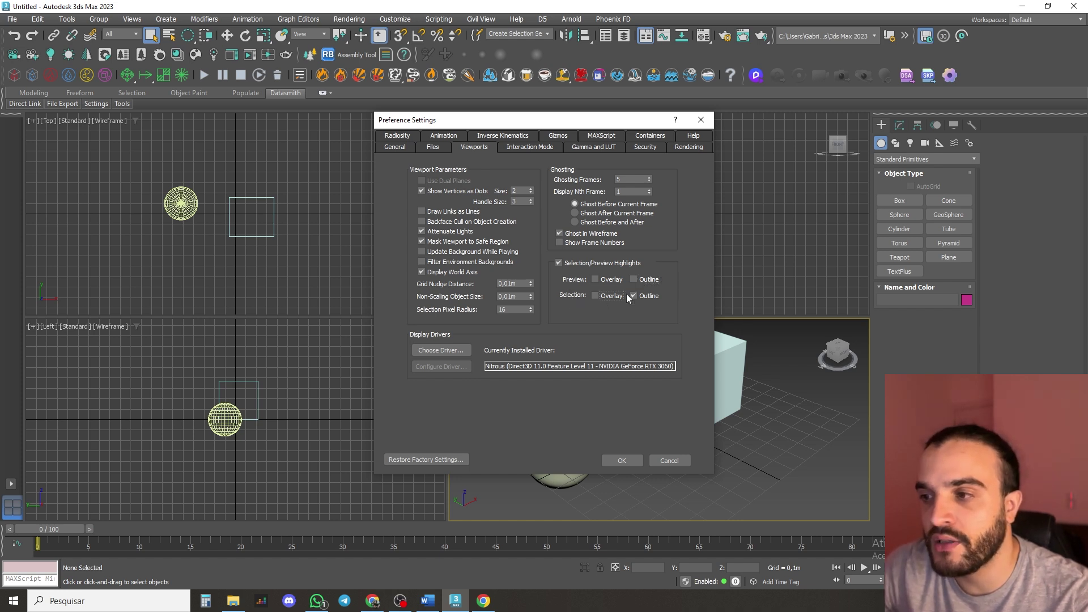
pyautogui.click(629, 462)
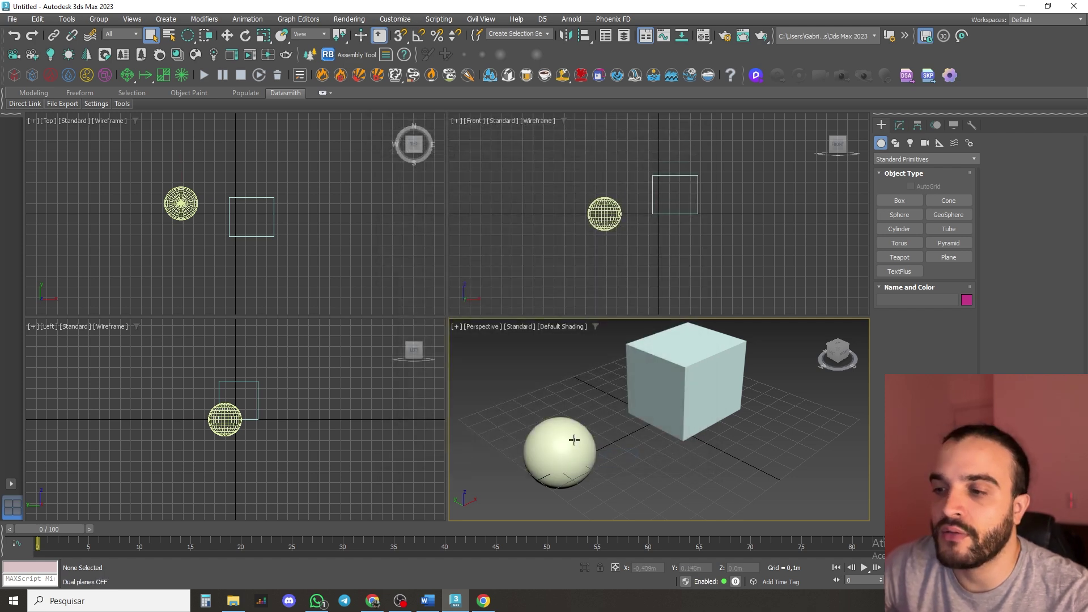
# - Select the sphere and the box alternately in the Perspective viewport to check the selection outline
pyautogui.click(575, 440)
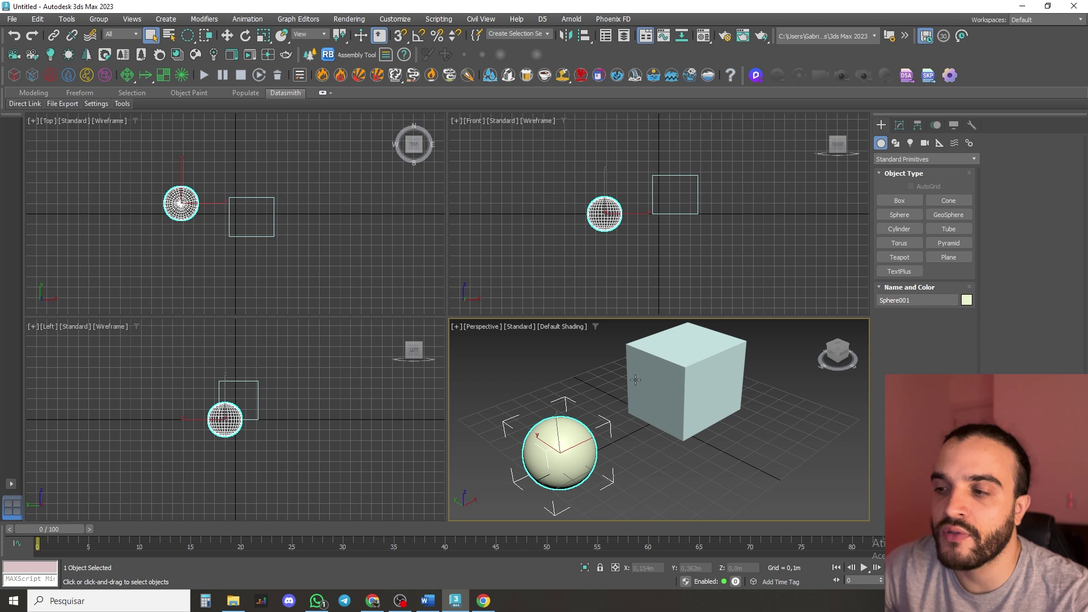
pyautogui.click(666, 357)
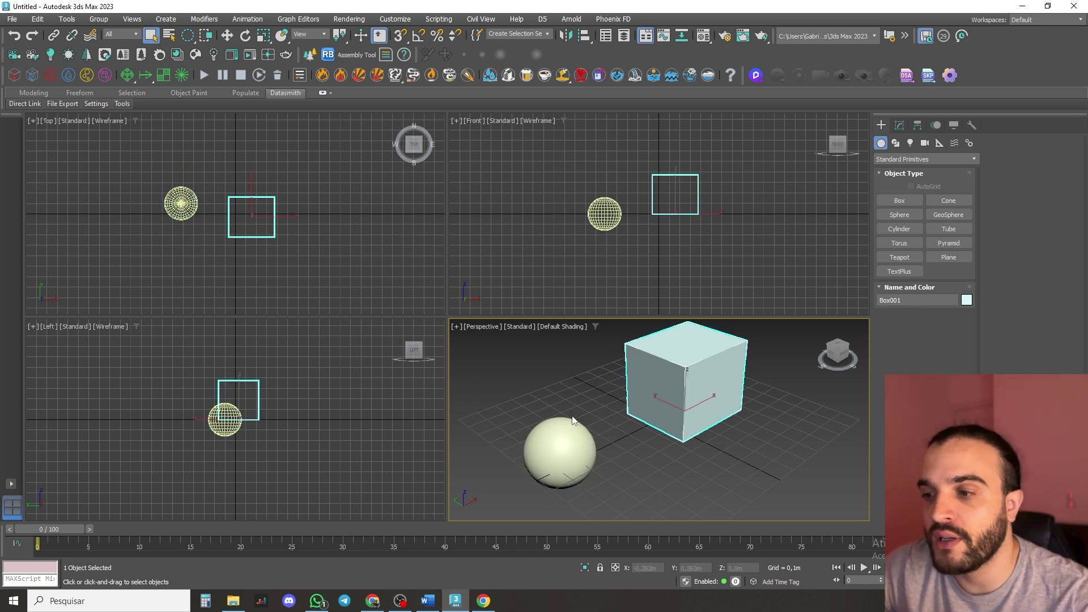
pyautogui.click(567, 433)
pyautogui.click(689, 387)
pyautogui.click(582, 448)
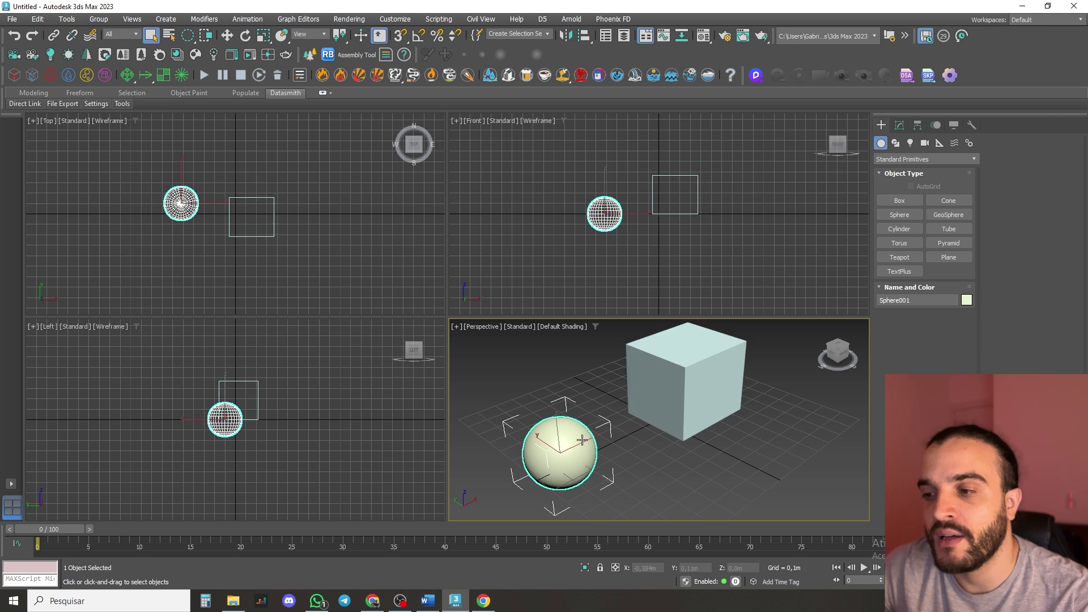
pyautogui.click(692, 361)
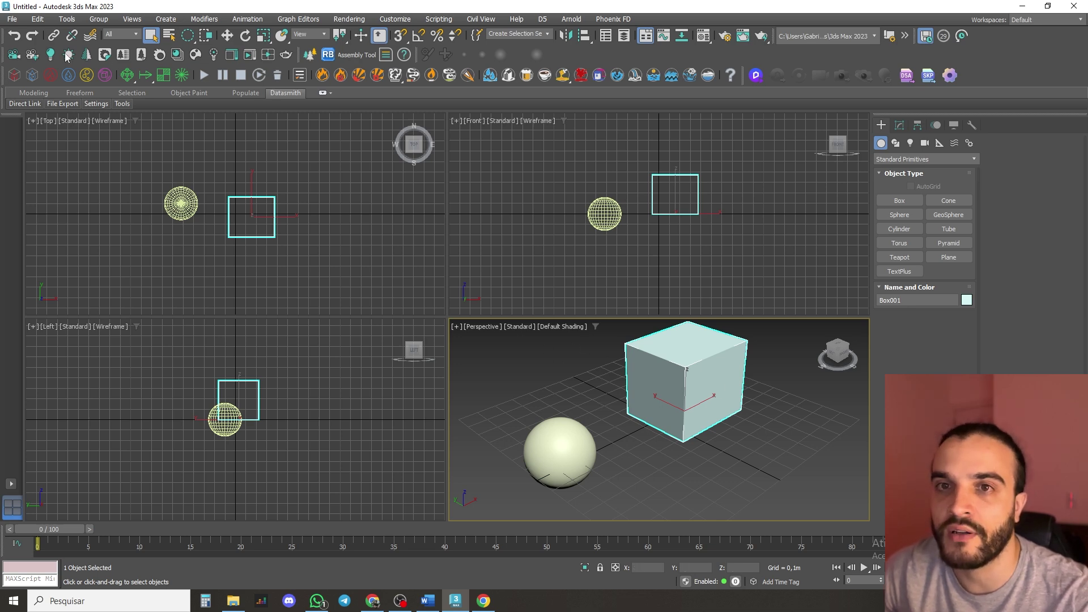
# - Review the Selection/Preview Highlights settings in the Viewports preferences and accept them
pyautogui.click(11, 19)
pyautogui.click(72, 286)
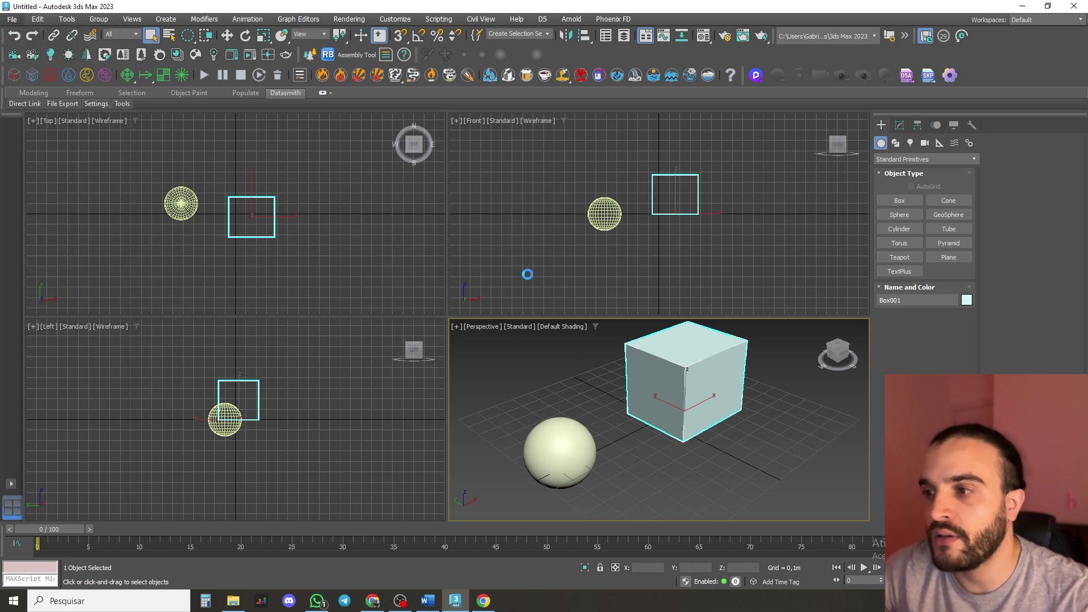
pyautogui.click(475, 149)
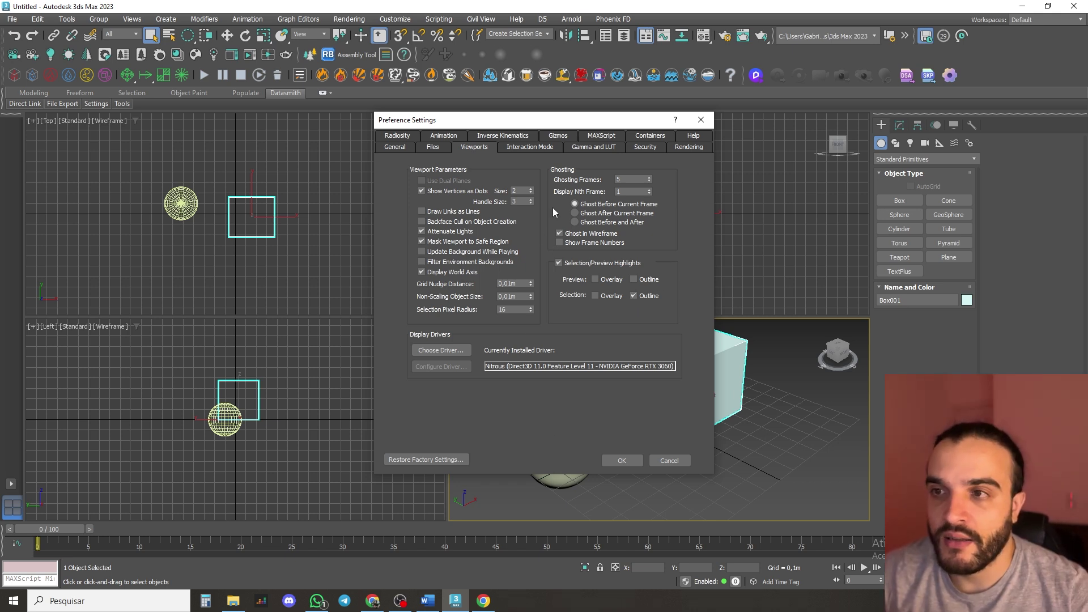
pyautogui.click(623, 461)
# - Select the sphere and turn off Selection Brackets in the Perspective viewport's Default Shading preferences
pyautogui.moveTo(575, 366)
pyautogui.mouseDown(button='middle')
pyautogui.moveTo(578, 354)
pyautogui.moveTo(587, 373)
pyautogui.mouseUp(button='middle')
pyautogui.click(460, 361)
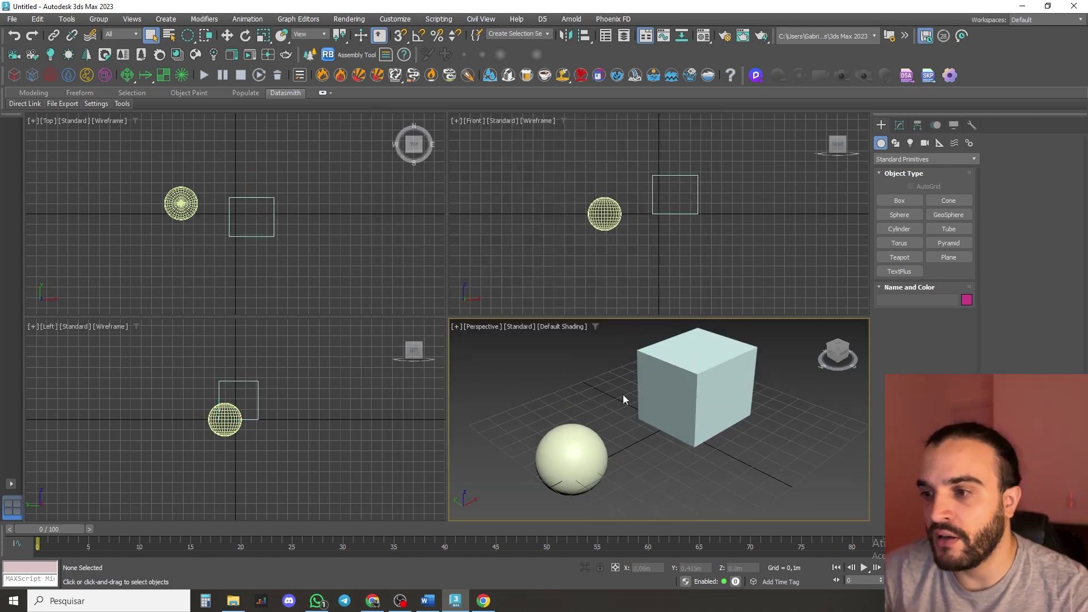
pyautogui.click(570, 441)
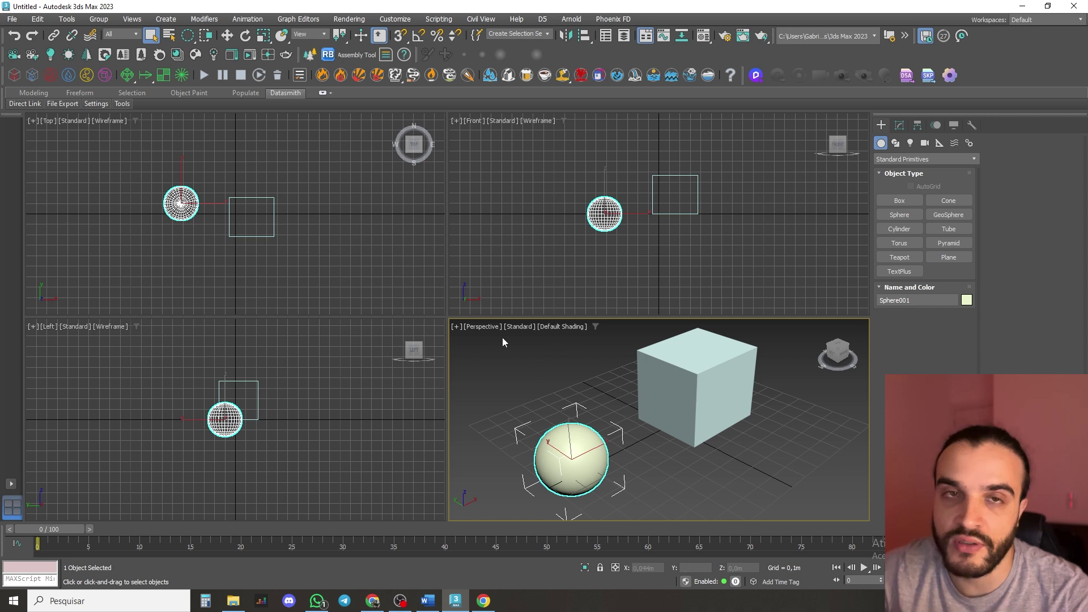
pyautogui.click(566, 328)
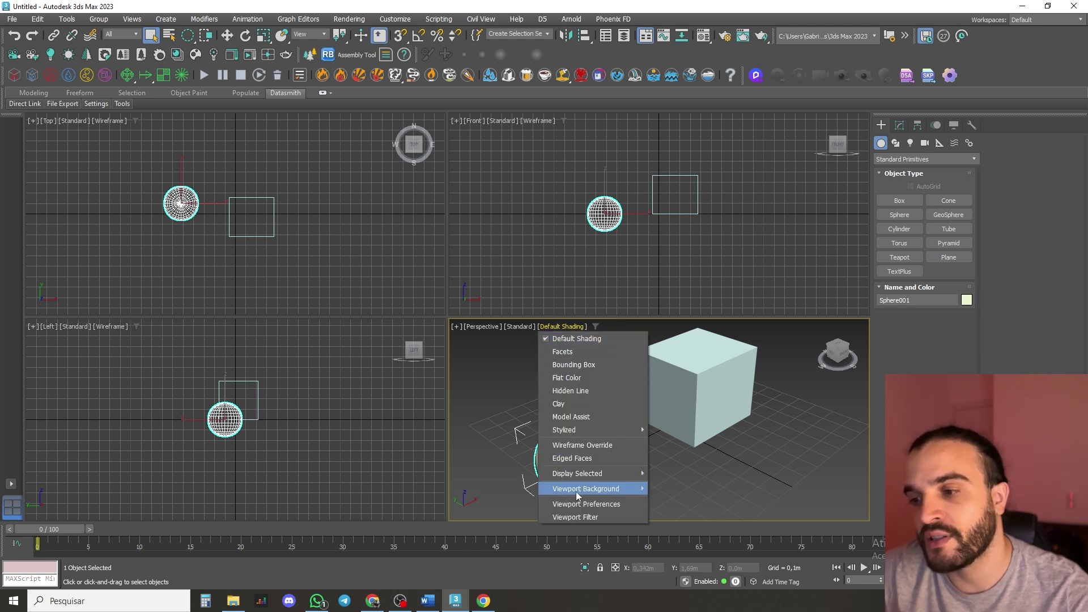
pyautogui.click(590, 506)
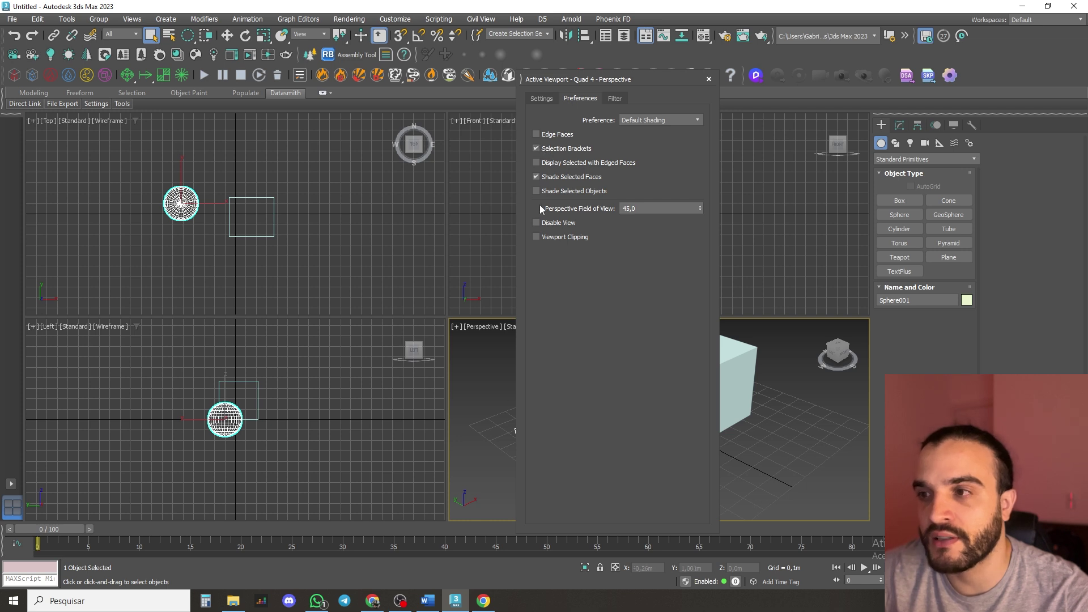
pyautogui.click(709, 79)
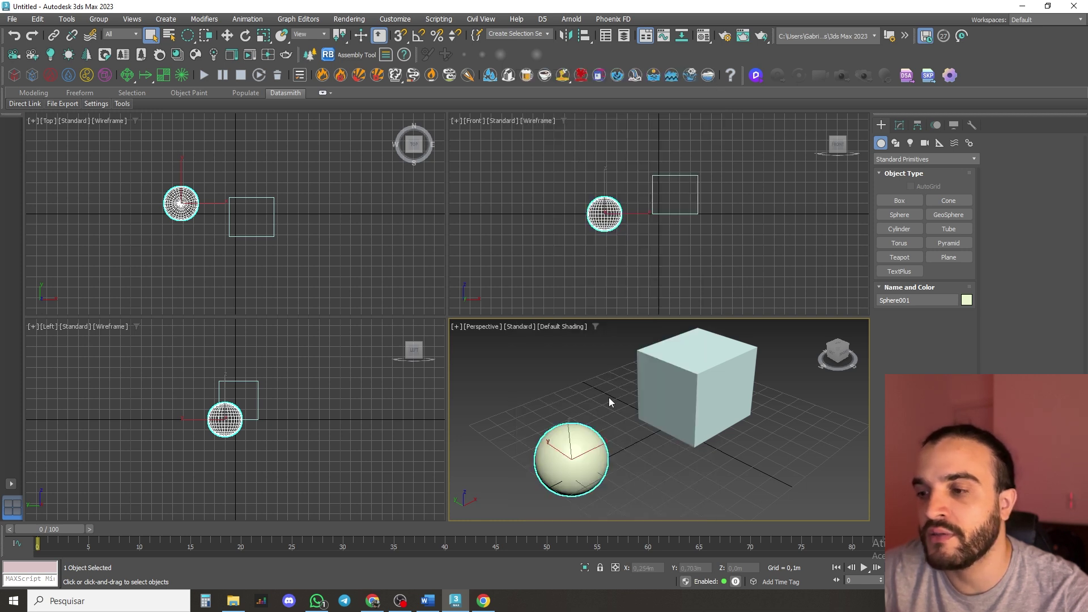
# - Select the box and the sphere in turn to check how selections look without brackets
pyautogui.click(588, 414)
pyautogui.click(682, 375)
pyautogui.click(560, 448)
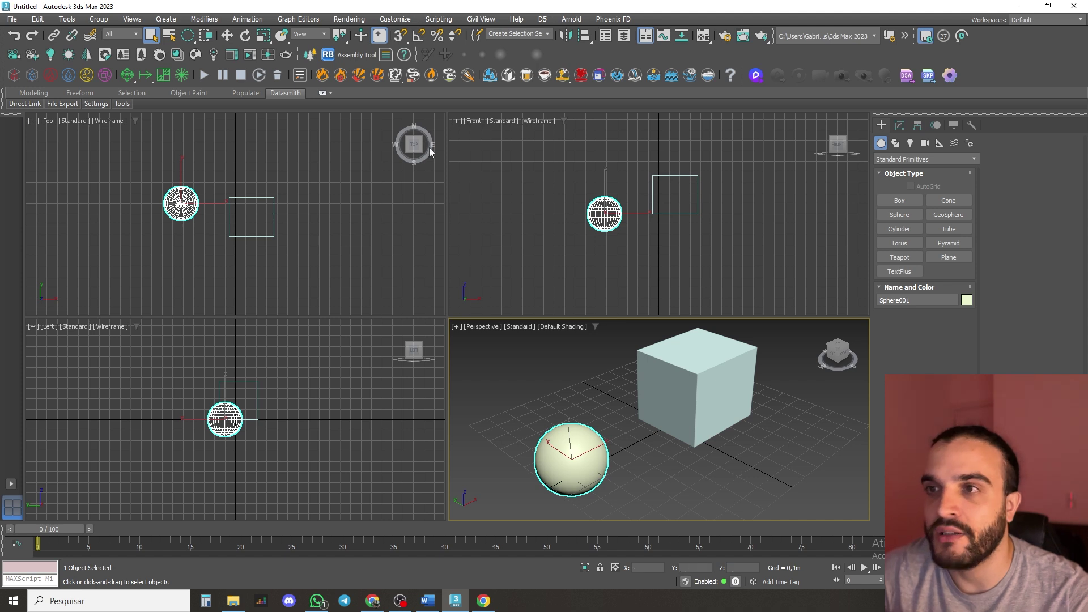
# - Open the Units Setup and examine the metric options for the display unit scale
pyautogui.click(399, 21)
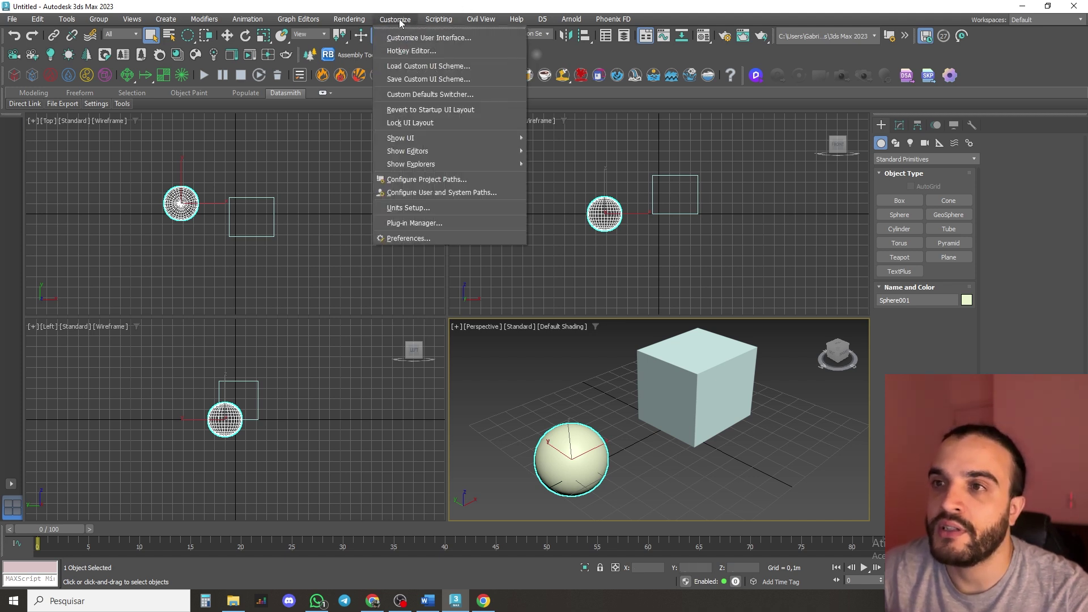
pyautogui.click(408, 208)
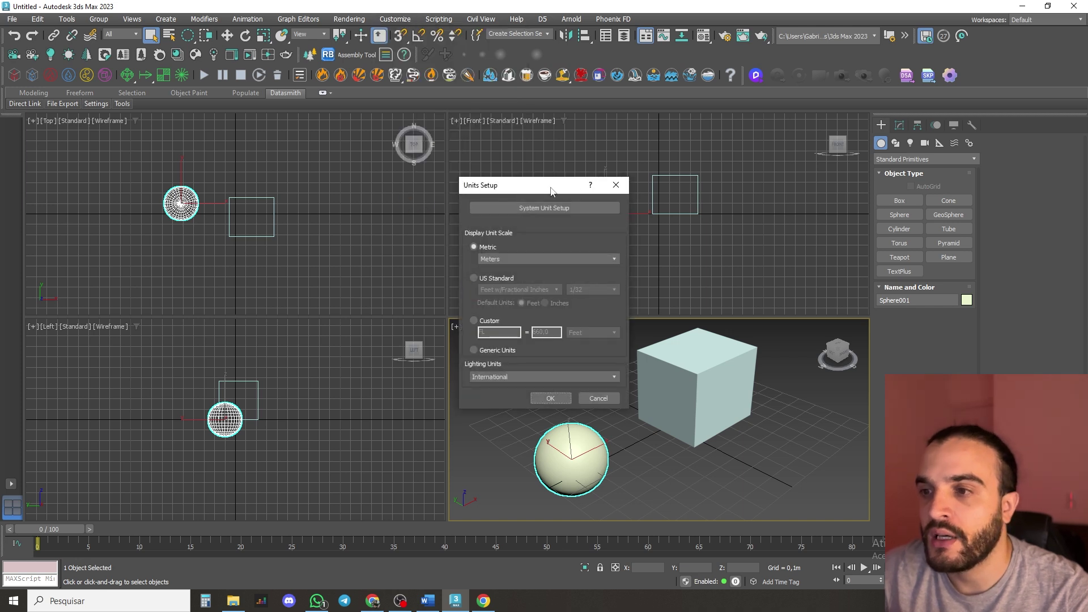
pyautogui.click(498, 260)
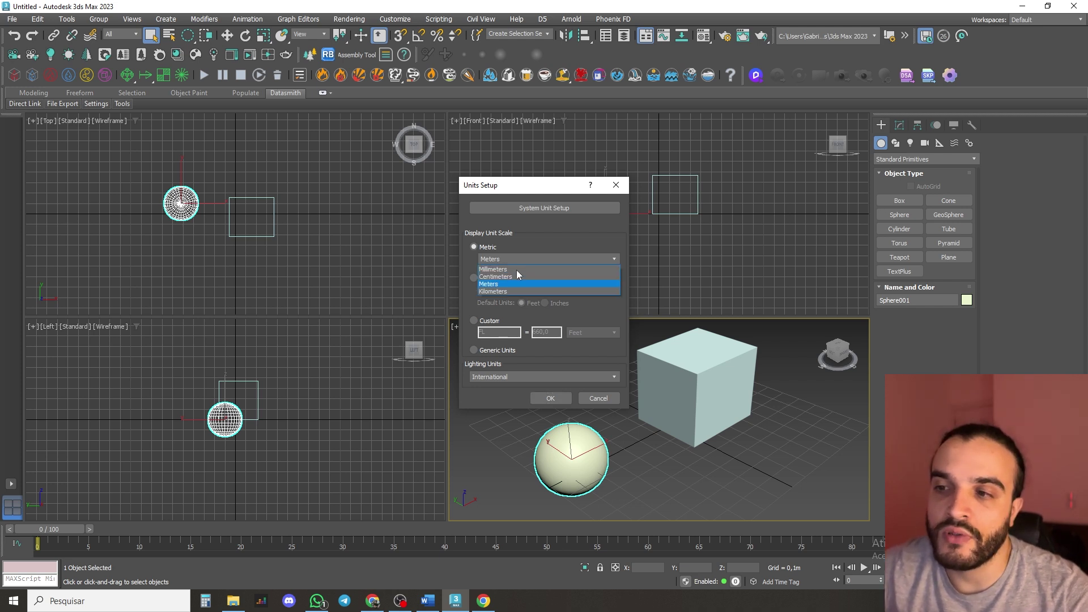
pyautogui.click(533, 258)
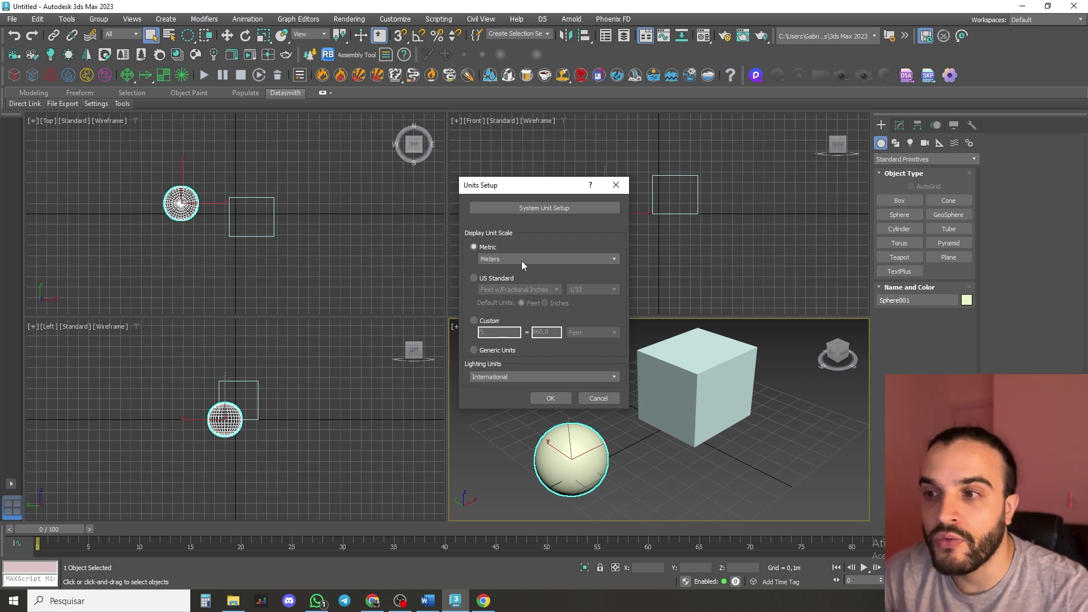
pyautogui.click(512, 260)
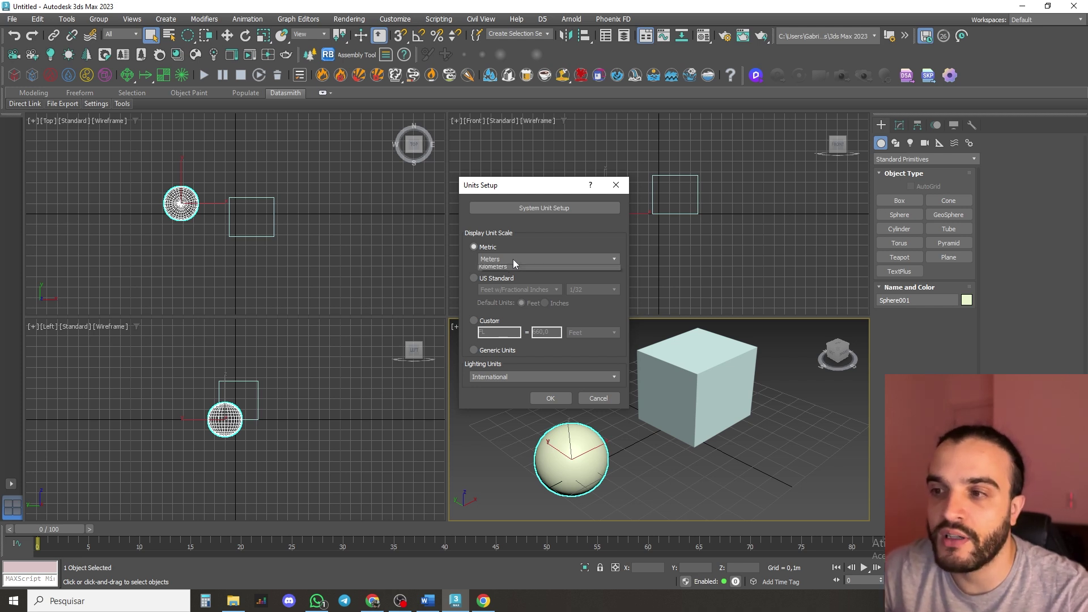
pyautogui.click(513, 259)
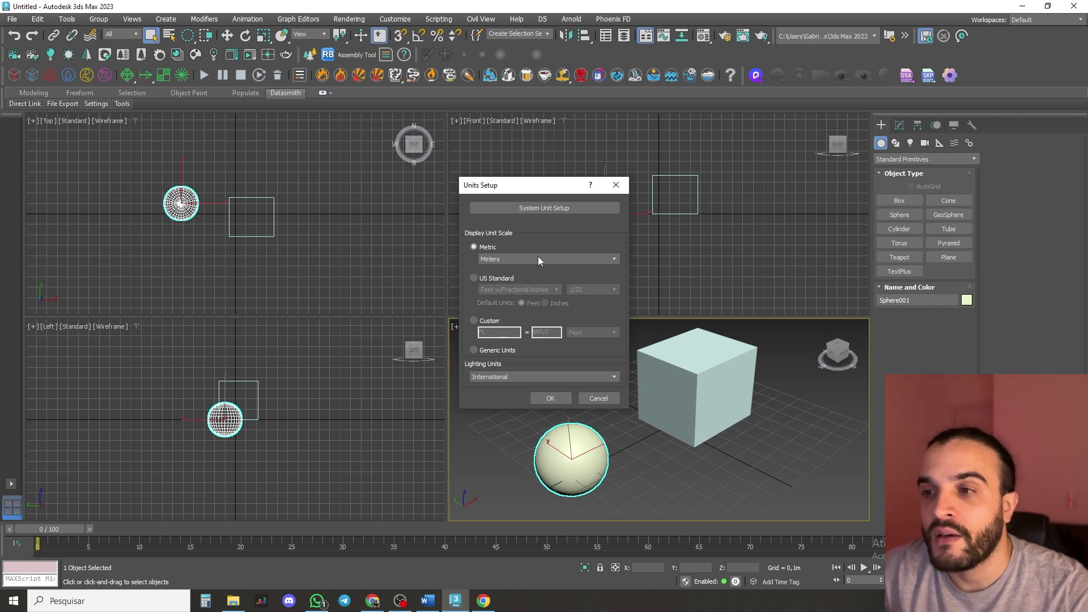
pyautogui.click(511, 259)
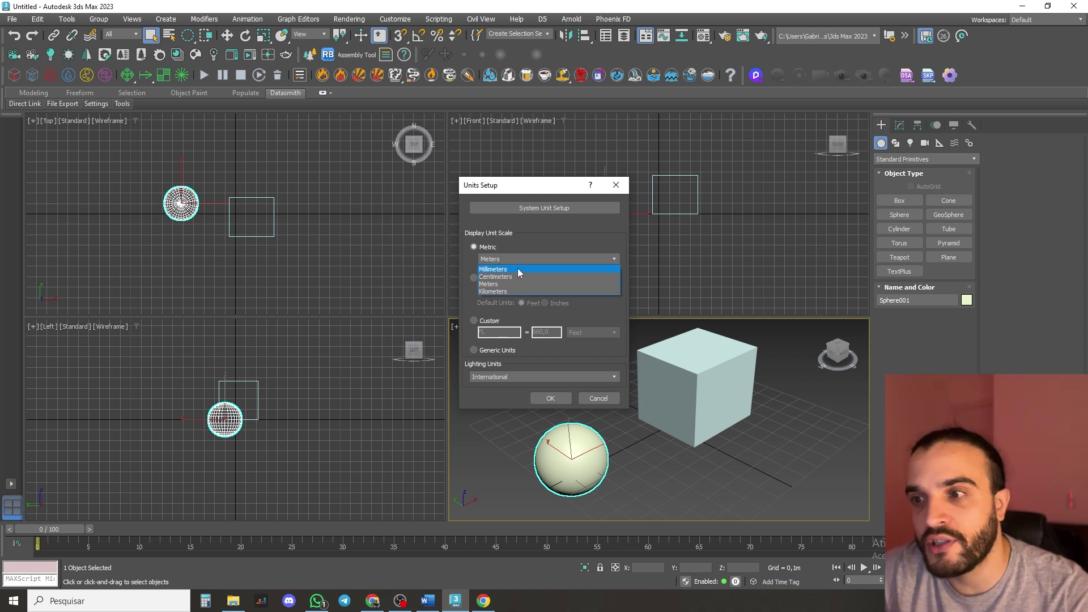
pyautogui.click(518, 258)
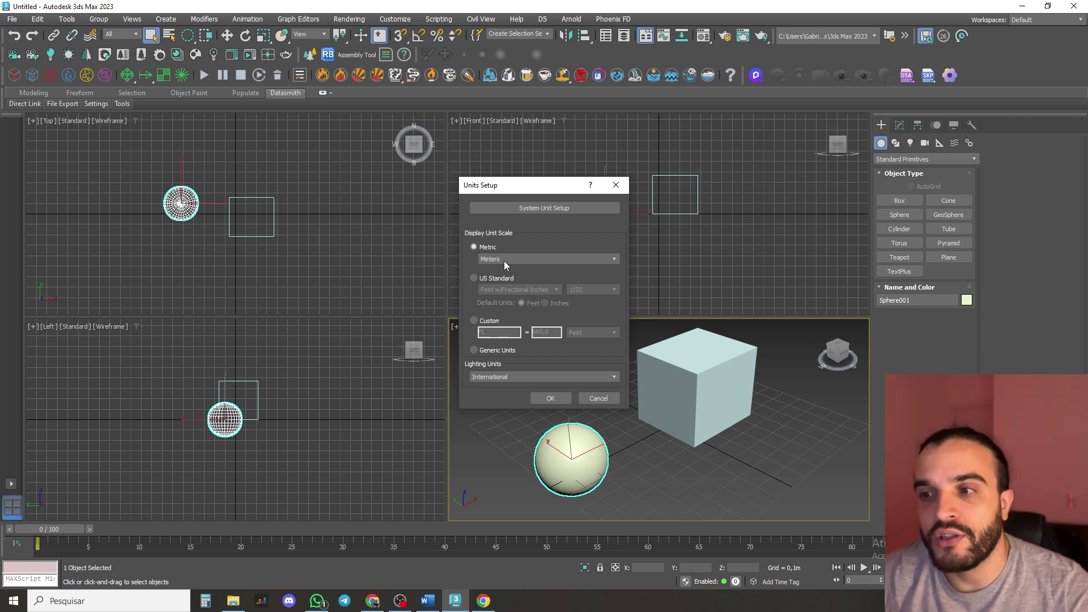
# - Set the system unit scale to 1 unit = 1,0 Centimeters and accept the System Unit Setup
pyautogui.click(539, 208)
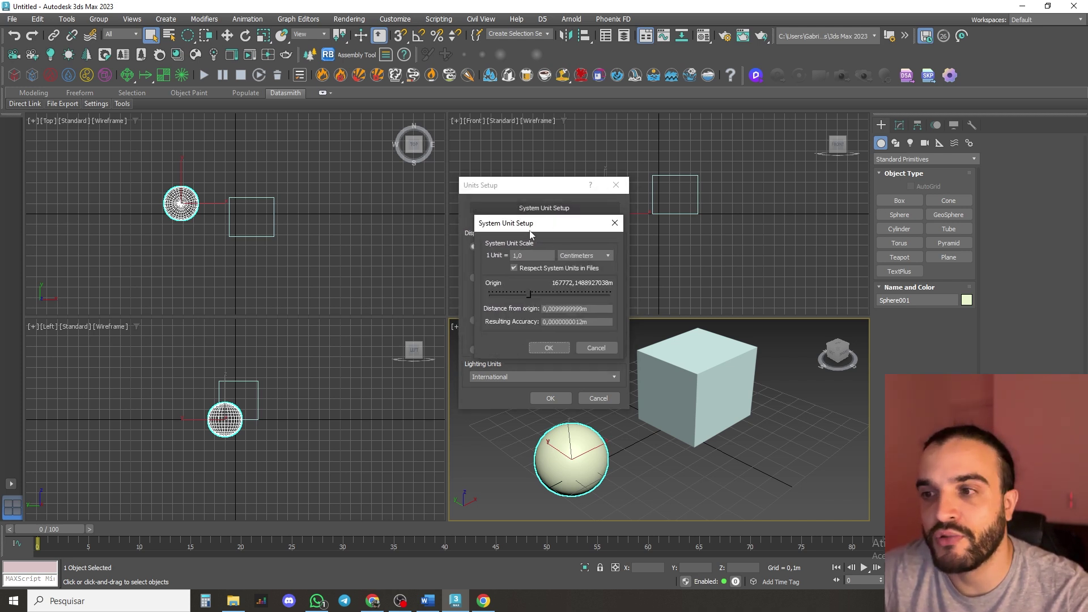
pyautogui.moveTo(534, 258); pyautogui.dragTo(509, 255)
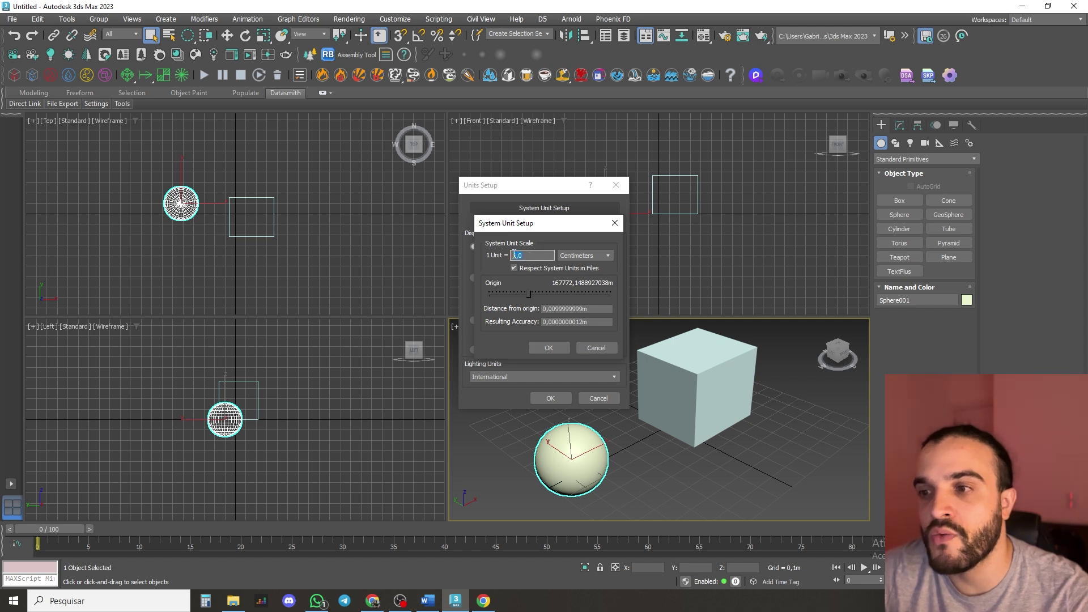
pyautogui.click(593, 258)
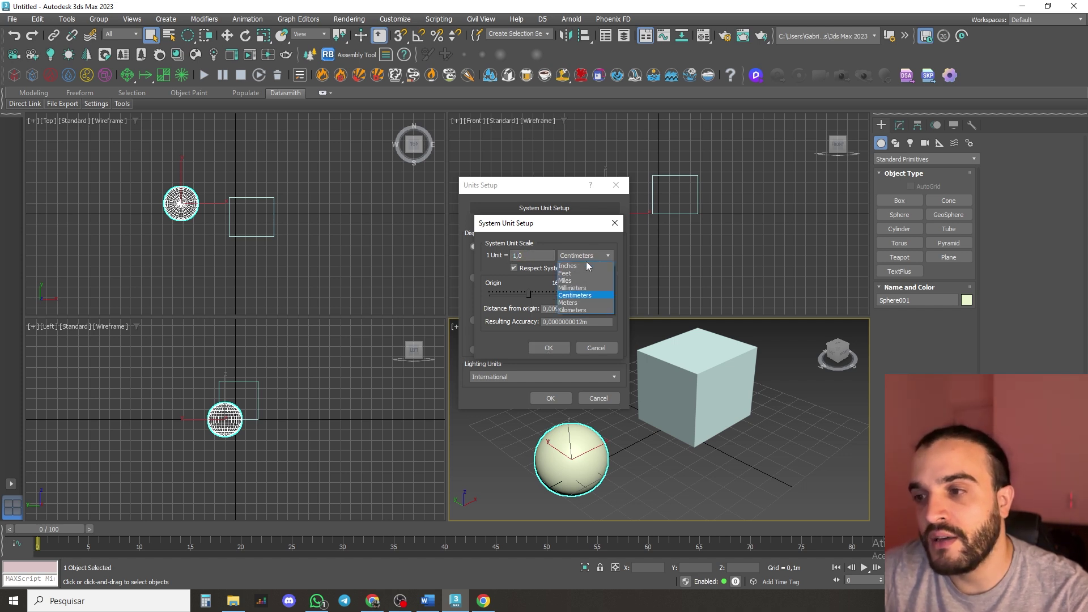
pyautogui.click(585, 296)
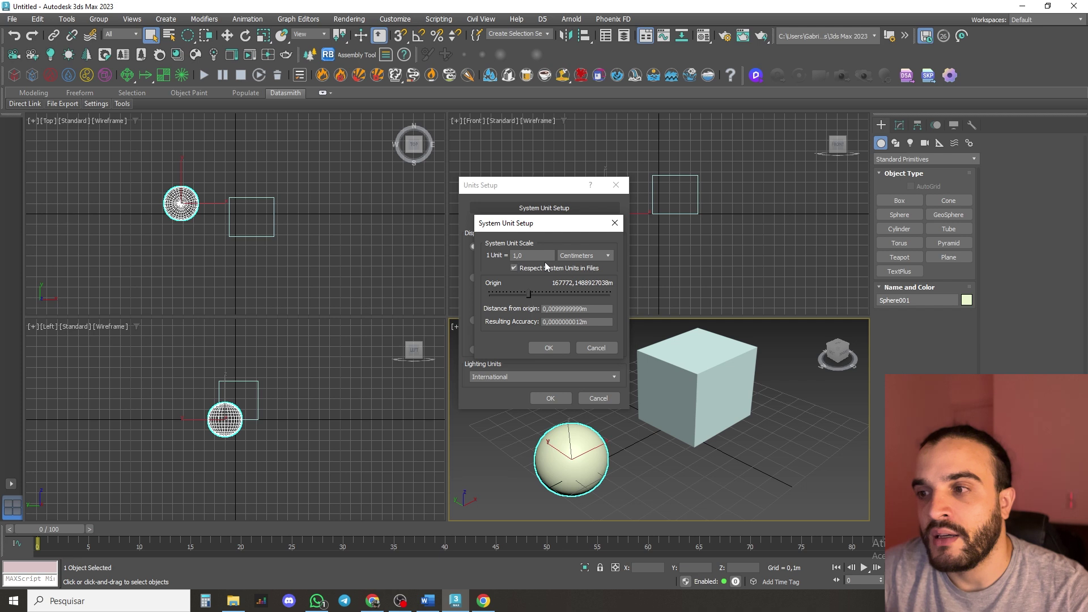
pyautogui.click(576, 257)
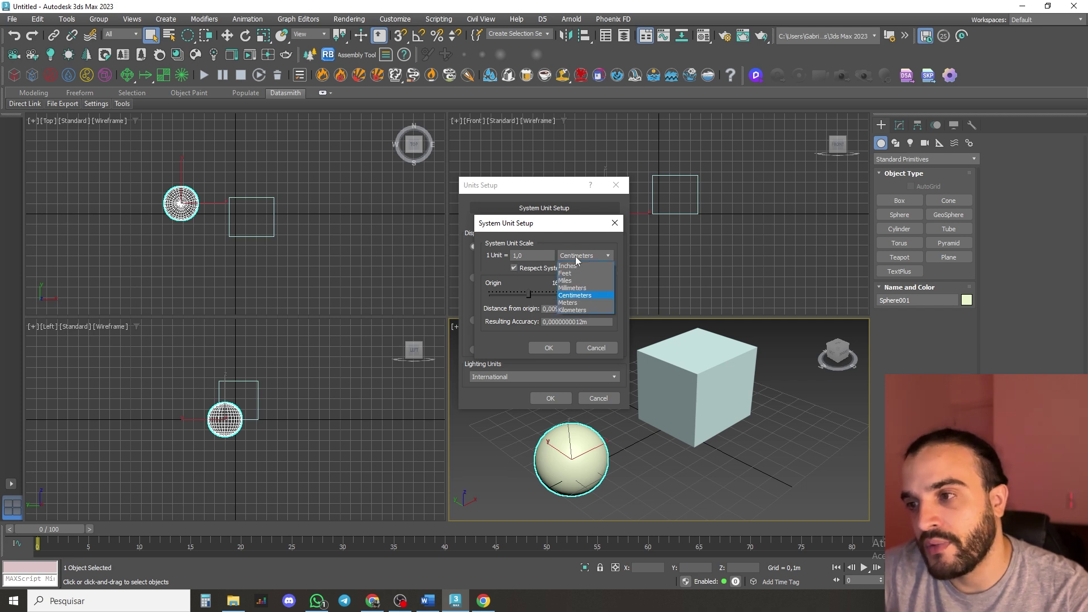
pyautogui.click(582, 299)
pyautogui.click(558, 347)
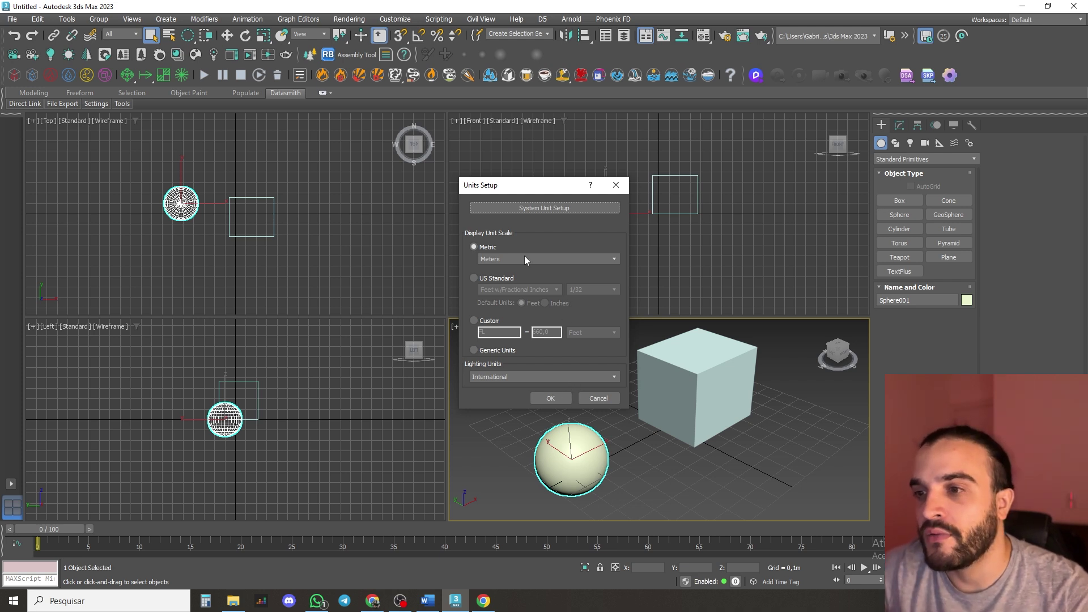
# - Keep Meters as the metric display unit, recheck the system unit scale and accept the Units Setup
pyautogui.click(505, 259)
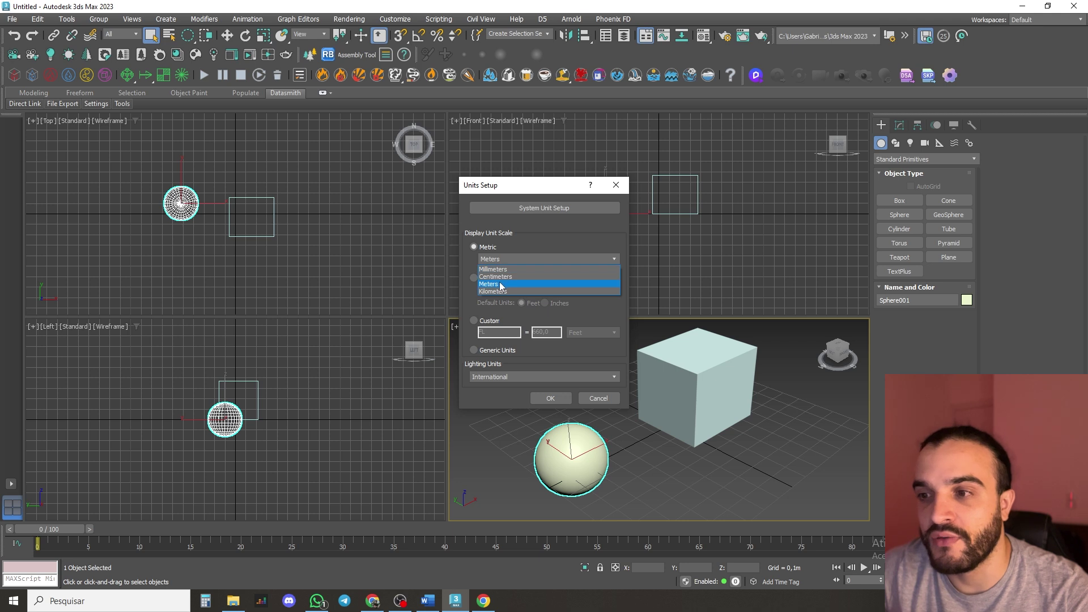
pyautogui.click(509, 258)
pyautogui.click(543, 207)
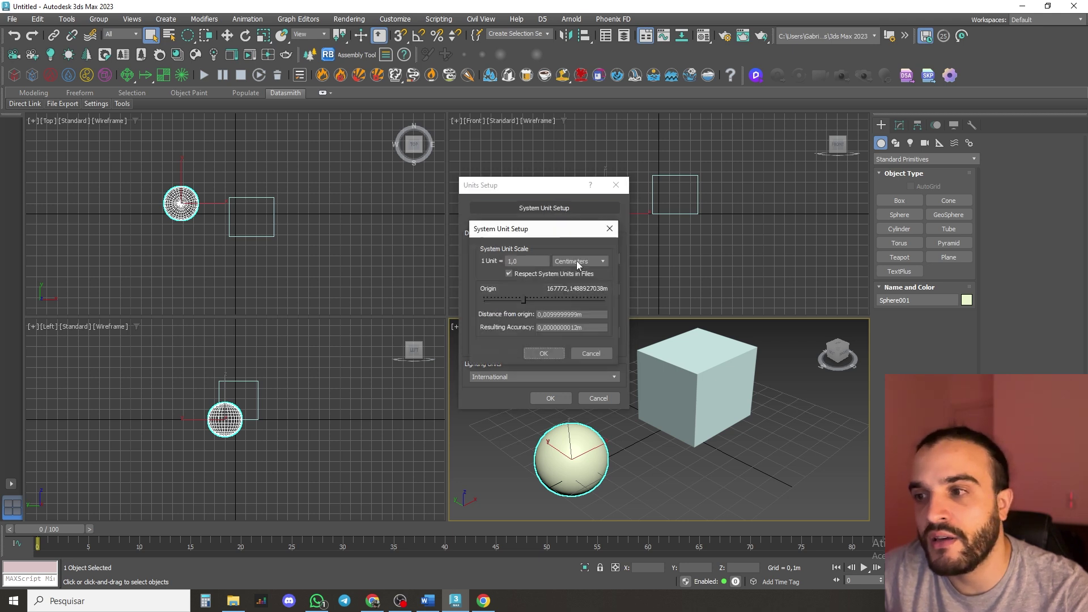
pyautogui.doubleClick(504, 261)
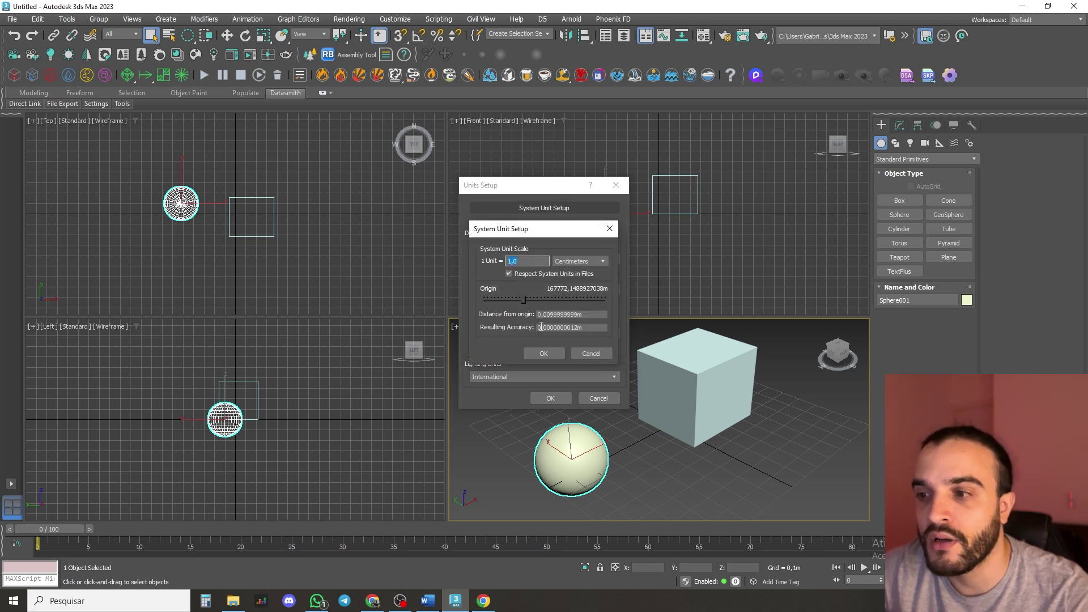
pyautogui.click(545, 353)
pyautogui.click(552, 398)
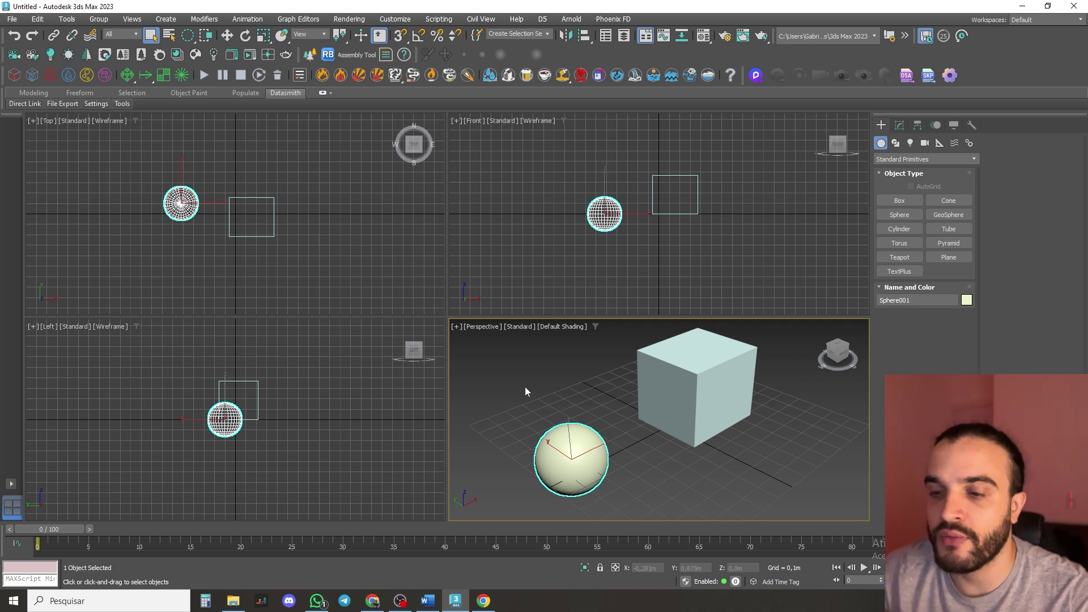
# - Delete the sphere and the box from the scene
pyautogui.press('Delete')
pyautogui.click(707, 375)
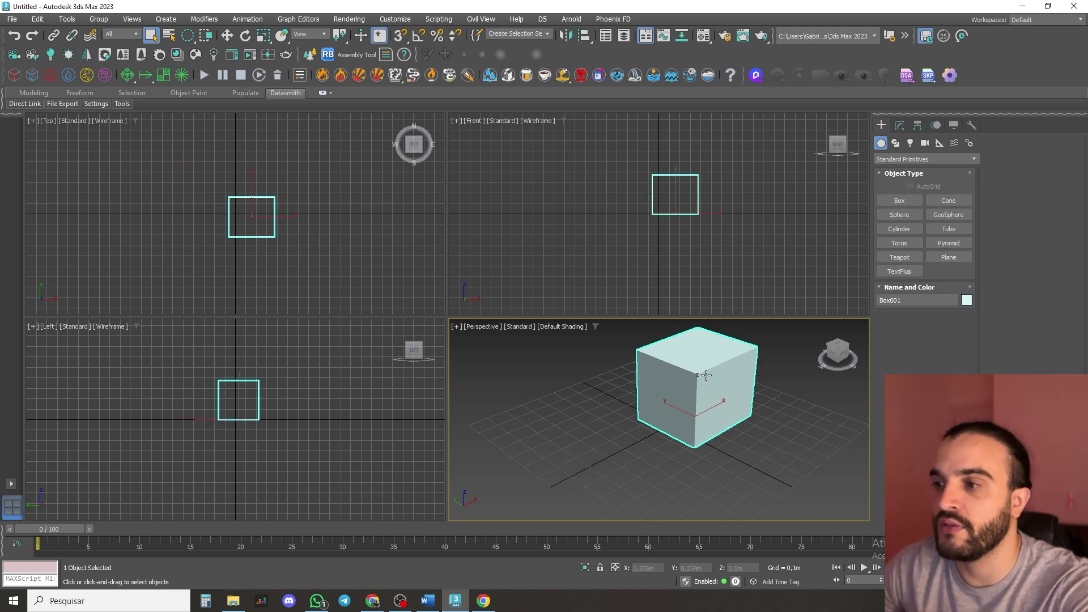
pyautogui.press('Delete')
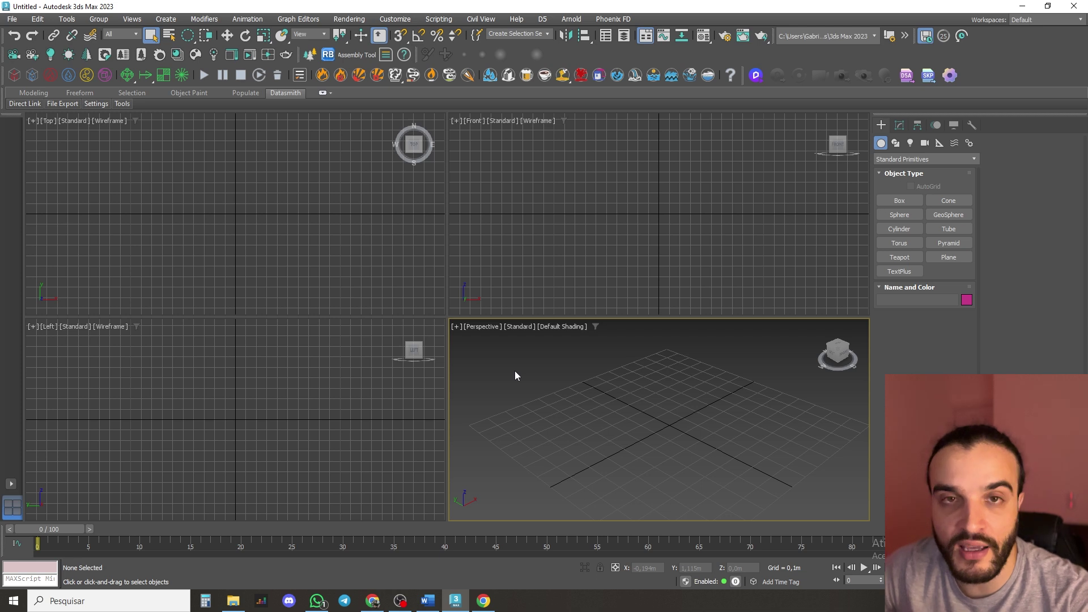
# - Open the Material Editor and switch it to the Slate Material Editor mode
pyautogui.press('m')
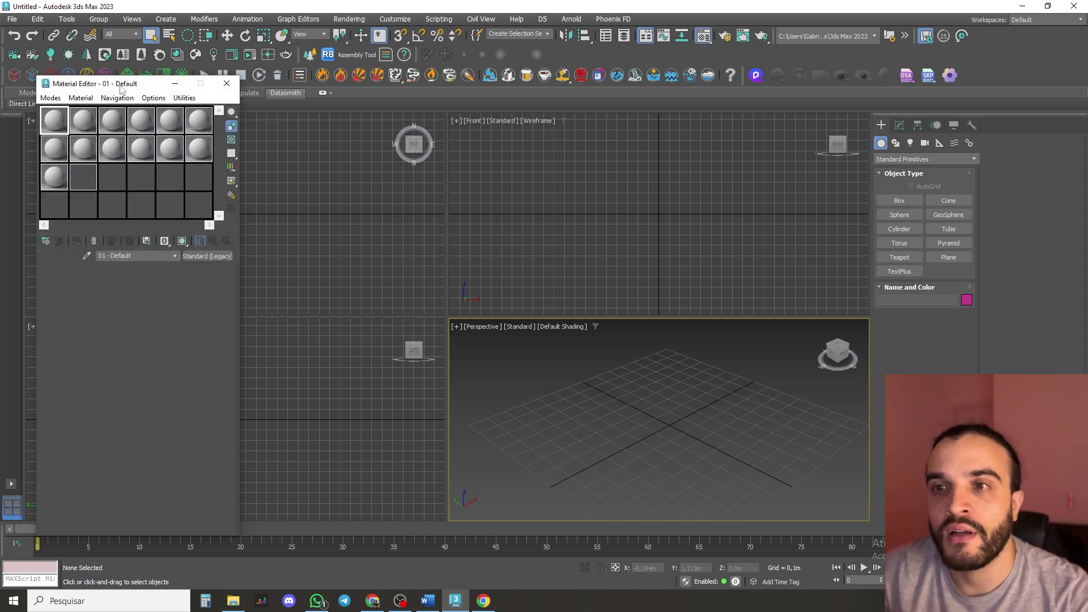
pyautogui.moveTo(115, 88); pyautogui.dragTo(219, 78)
pyautogui.click(154, 88)
pyautogui.click(169, 117)
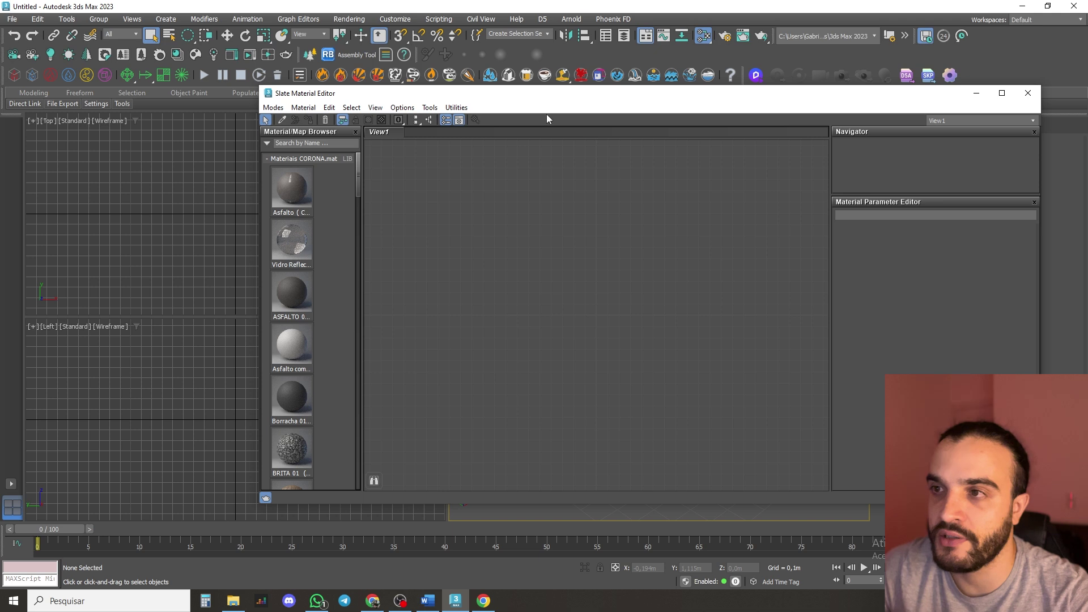
pyautogui.moveTo(622, 100); pyautogui.dragTo(505, 88)
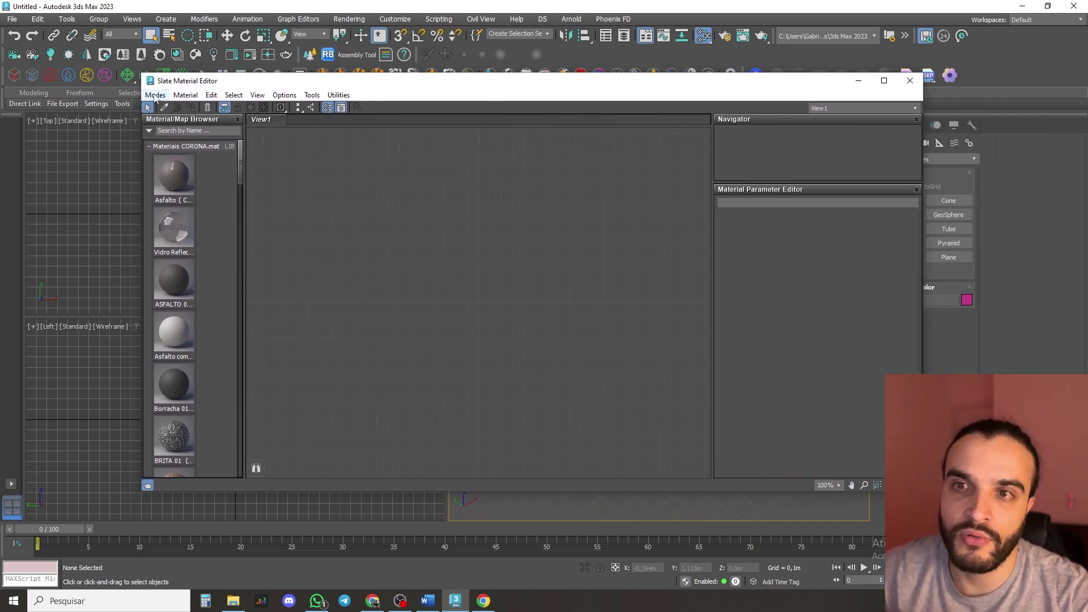
# - Switch the material editor to the Compact Material Editor mode and reposition its window
pyautogui.click(156, 95)
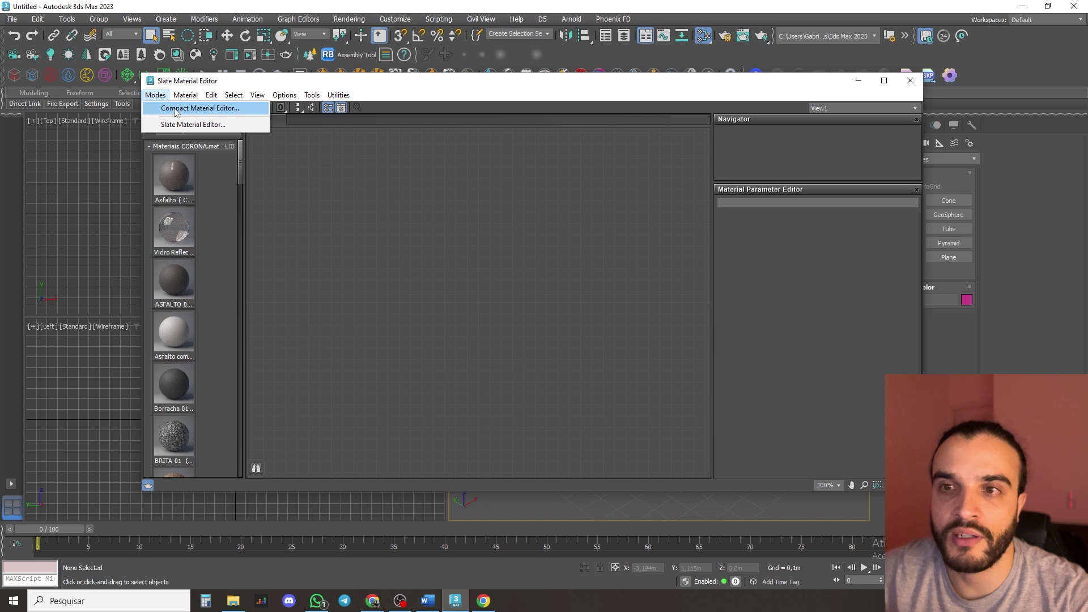
pyautogui.click(175, 108)
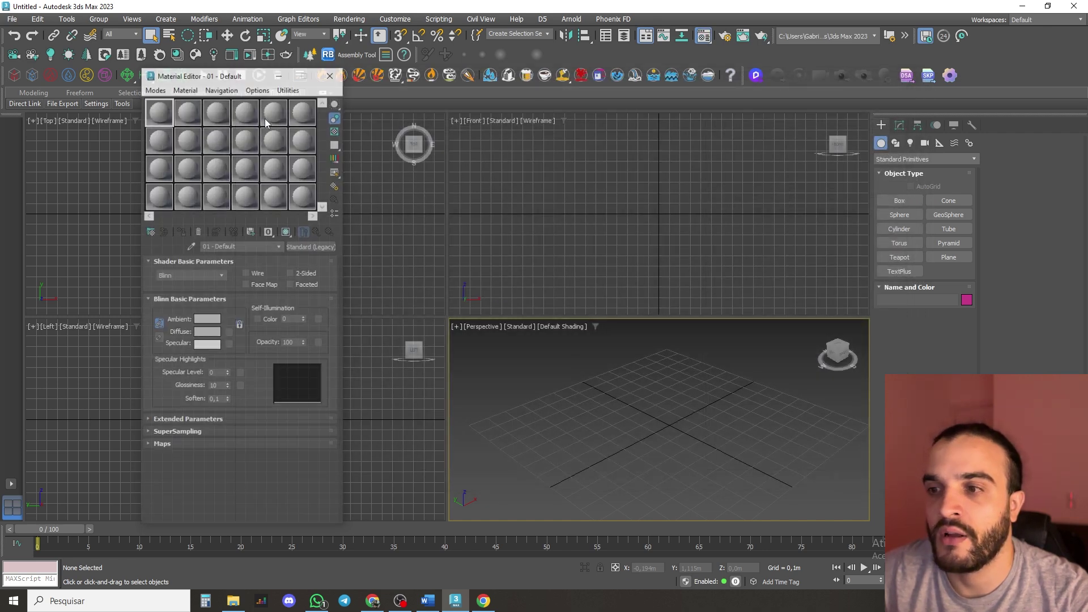
pyautogui.moveTo(232, 77); pyautogui.dragTo(175, 77)
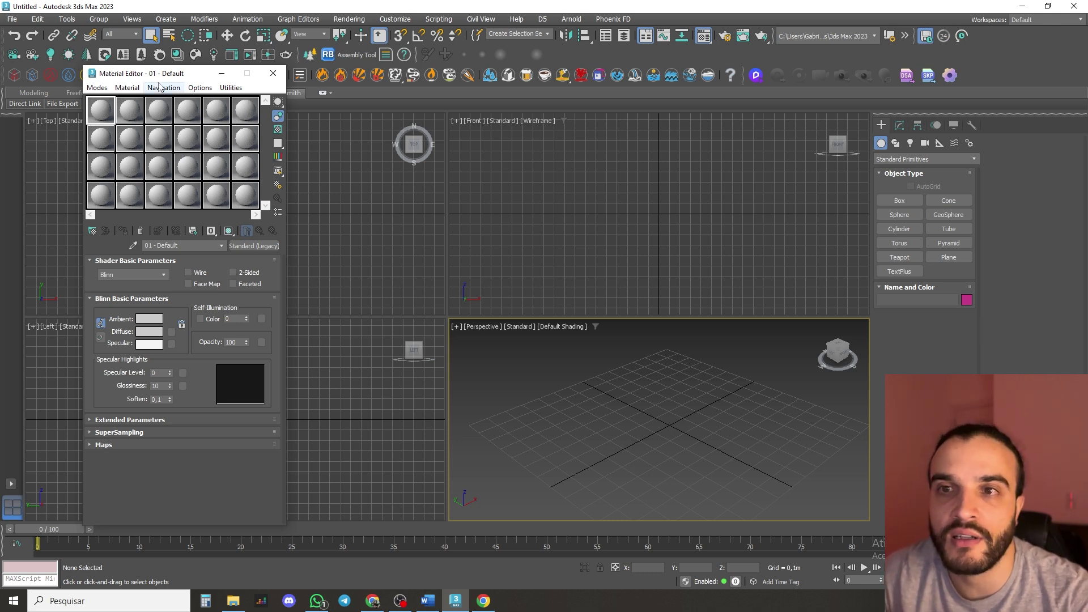
pyautogui.moveTo(166, 77)
pyautogui.mouseDown()
pyautogui.moveTo(218, 59)
pyautogui.moveTo(186, 67)
pyautogui.moveTo(160, 93)
pyautogui.mouseUp()
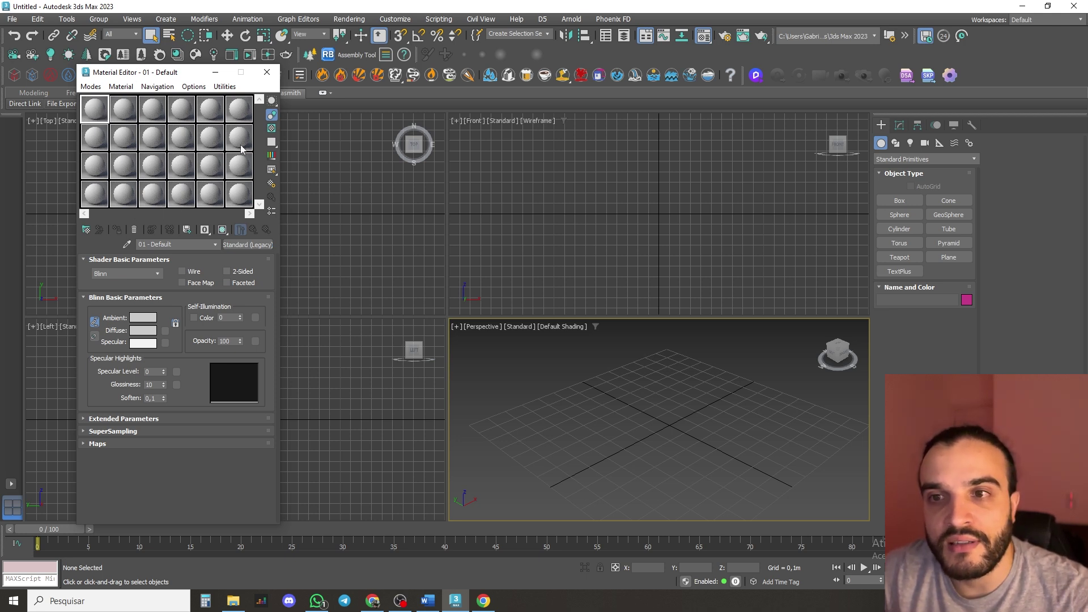
# - Try the 3 X 2 Sample Windows layout in the Compact Material Editor and restore 6 X 4 Sample Windows
pyautogui.rightClick(233, 111)
pyautogui.click(258, 226)
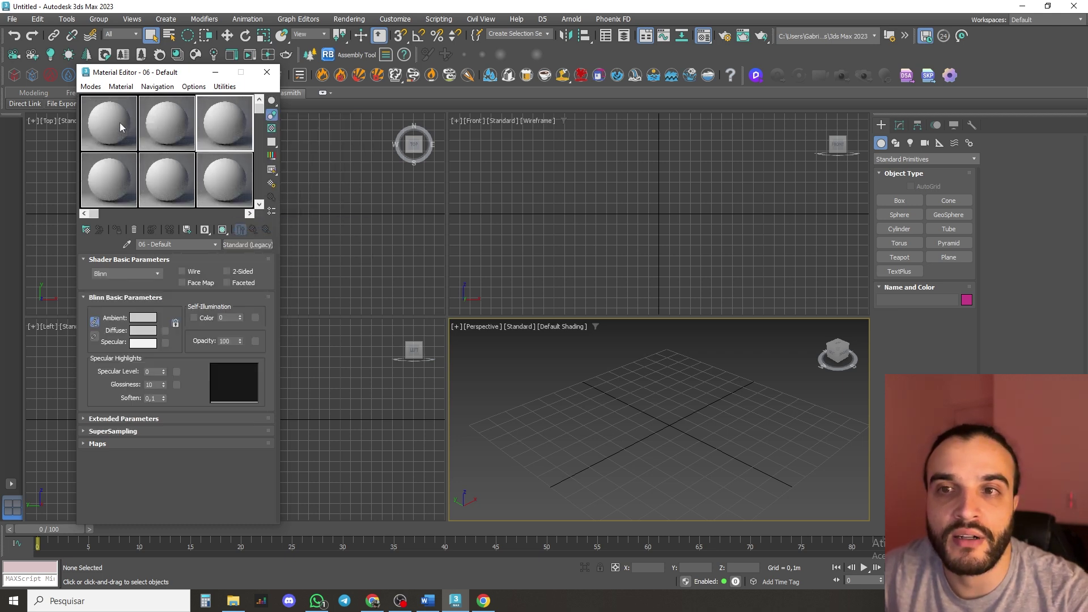
pyautogui.rightClick(222, 118)
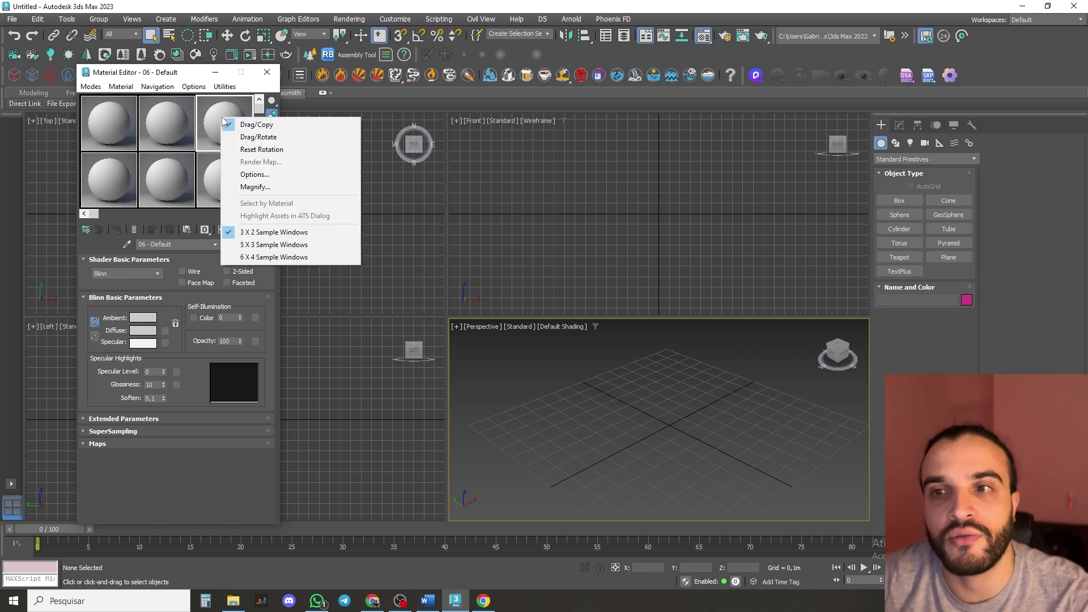
pyautogui.click(266, 257)
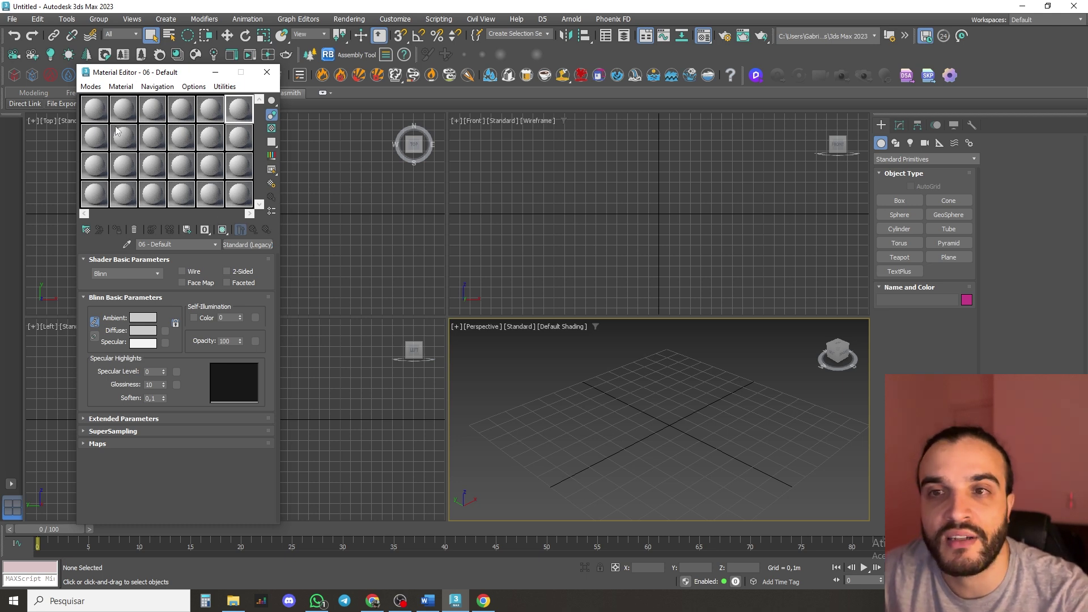
# - Select different material sample slots to view their default Standard materials, finishing on the first slot
pyautogui.click(161, 114)
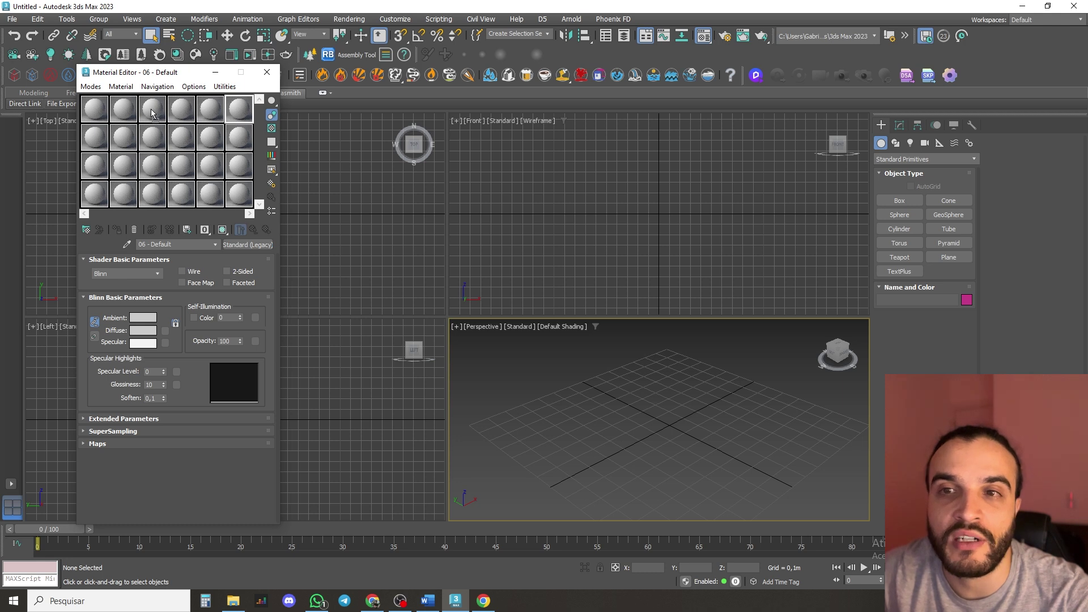
pyautogui.click(188, 108)
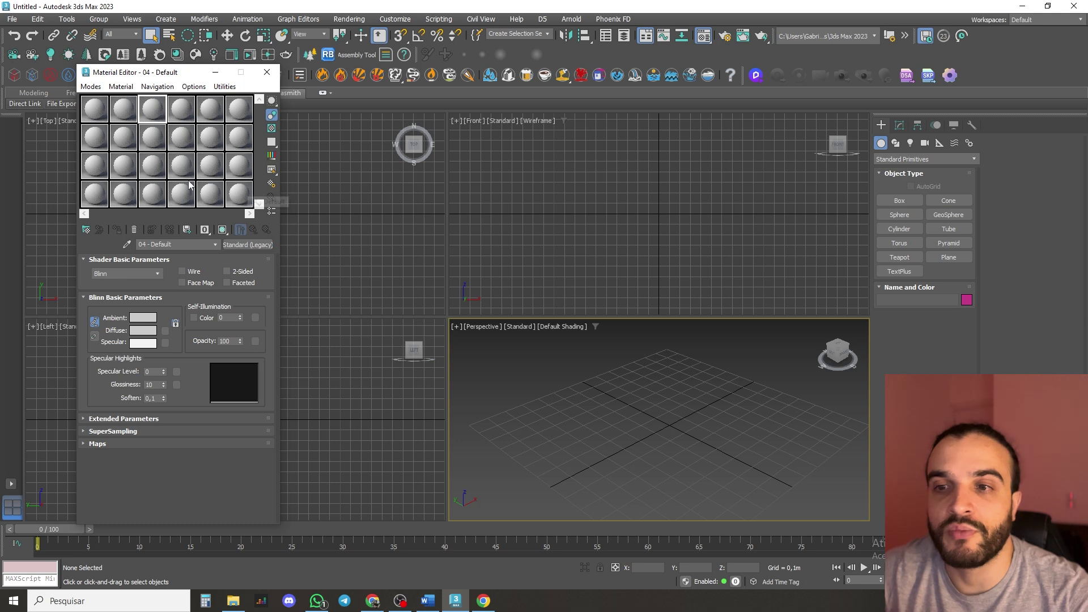
pyautogui.click(96, 109)
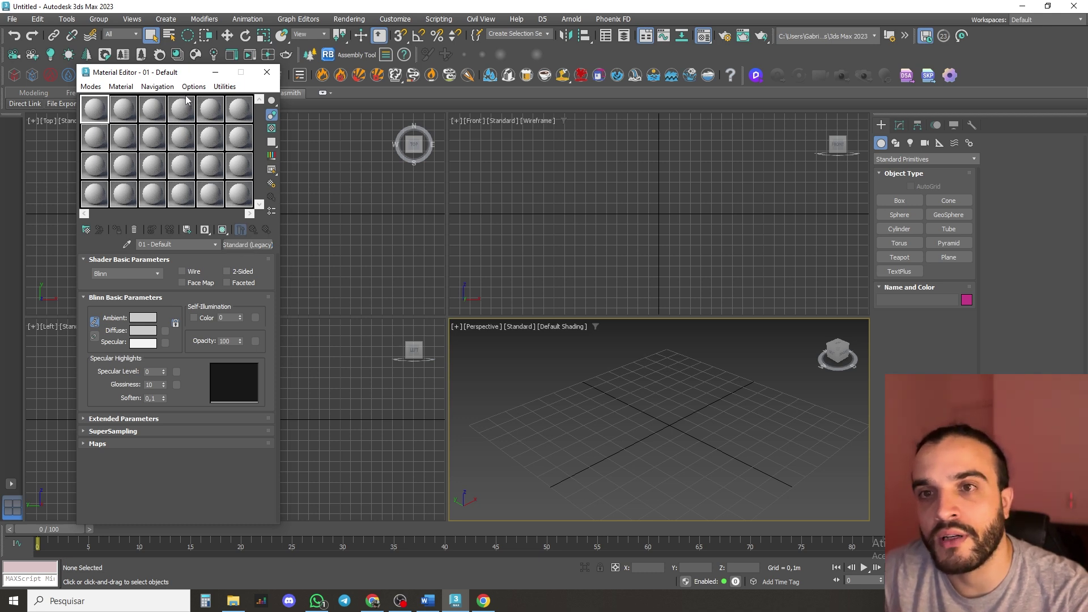
# - Reset the Compact Material Editor materials with the Corona Converter and close the converter
pyautogui.moveTo(175, 73); pyautogui.dragTo(151, 107)
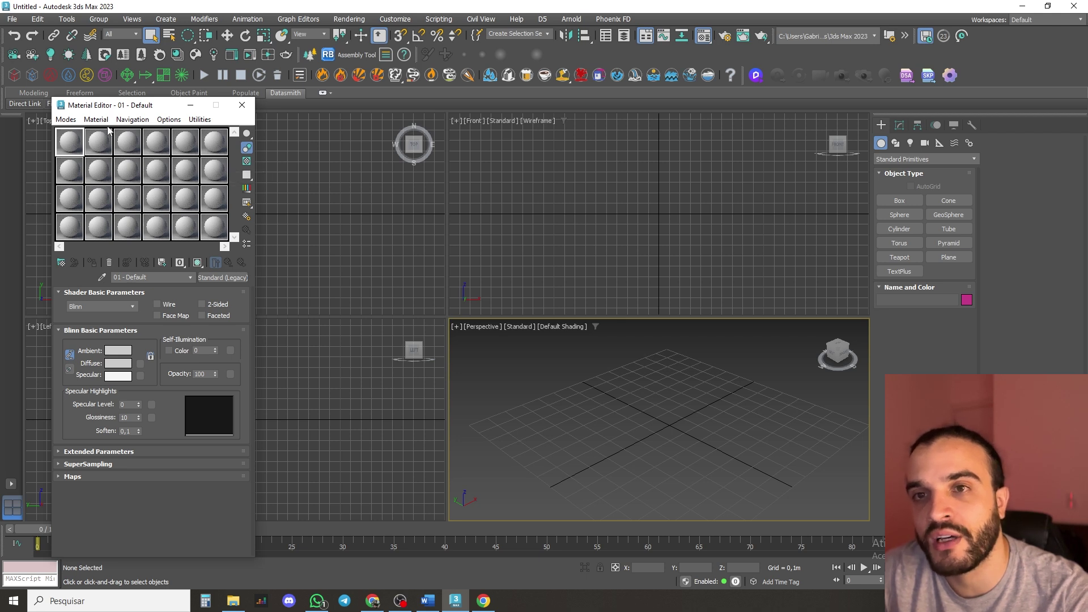
pyautogui.click(161, 55)
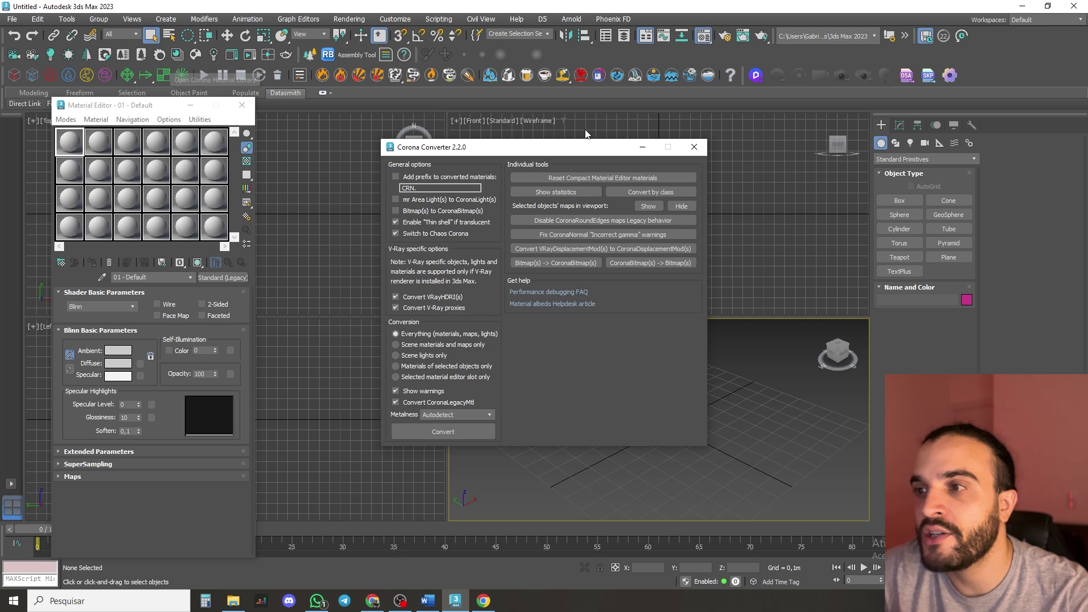
pyautogui.click(603, 179)
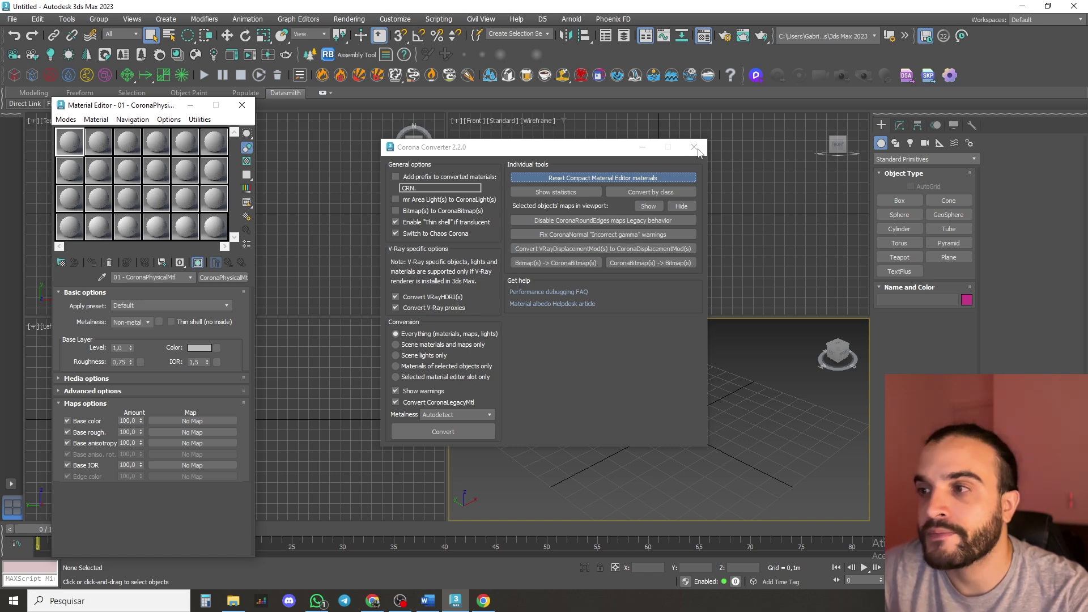
pyautogui.click(694, 148)
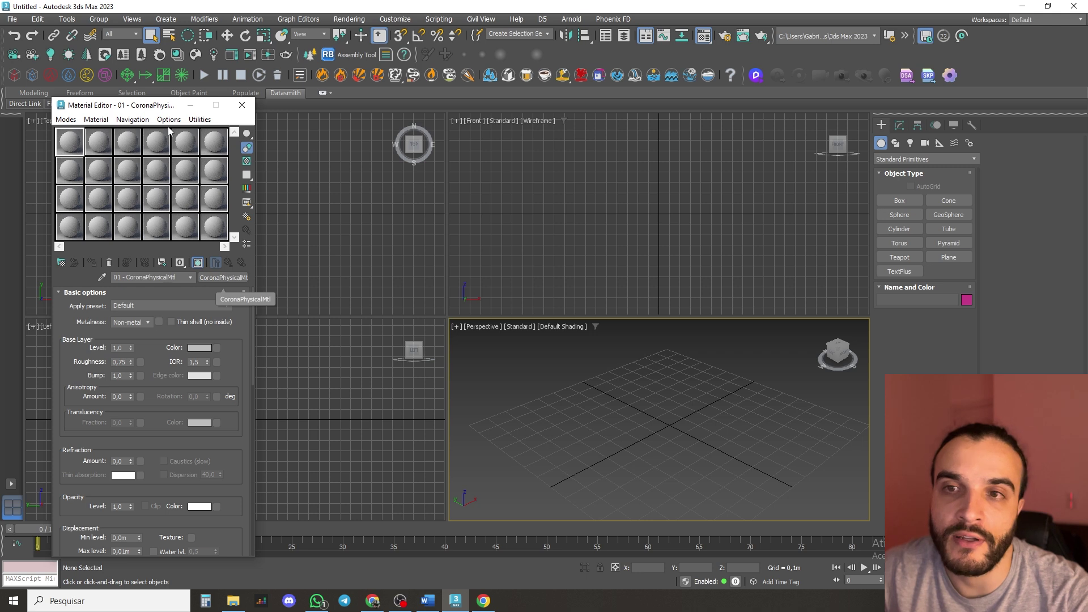
# - Minimize the Material Editor to clear the viewports
pyautogui.moveTo(148, 105); pyautogui.dragTo(190, 79)
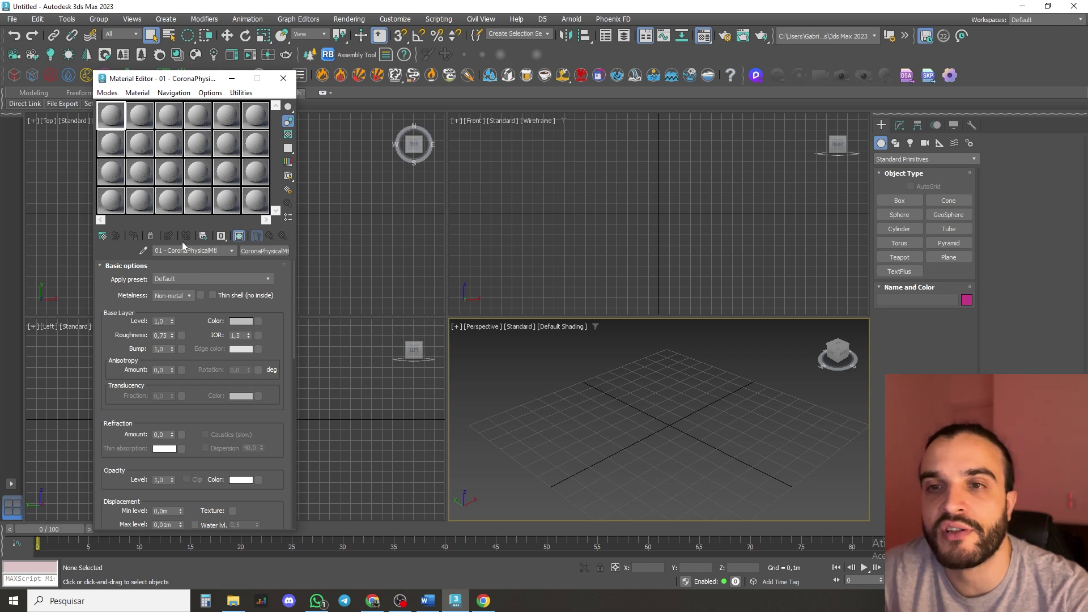
pyautogui.moveTo(170, 82); pyautogui.dragTo(110, 103)
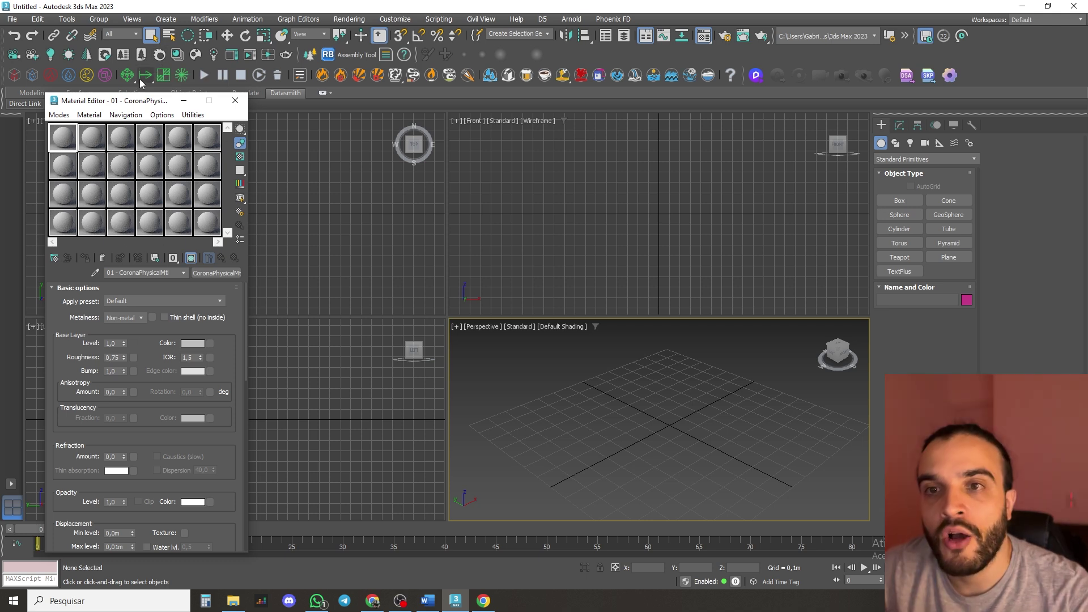
pyautogui.click(183, 100)
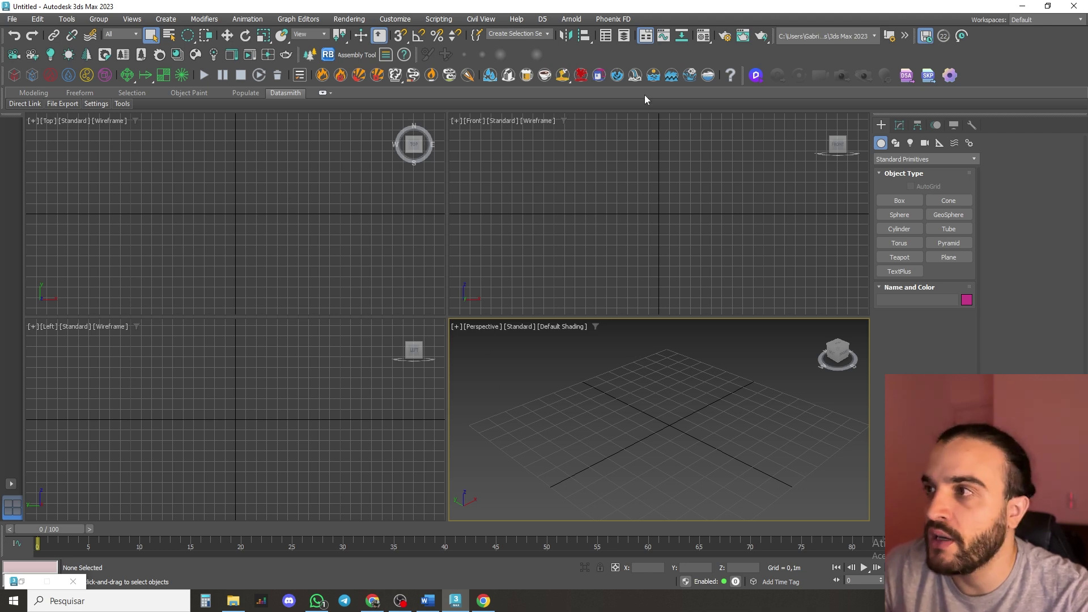
# - Set the Scene Environment in the Corona Render Setup to Single map
pyautogui.click(725, 38)
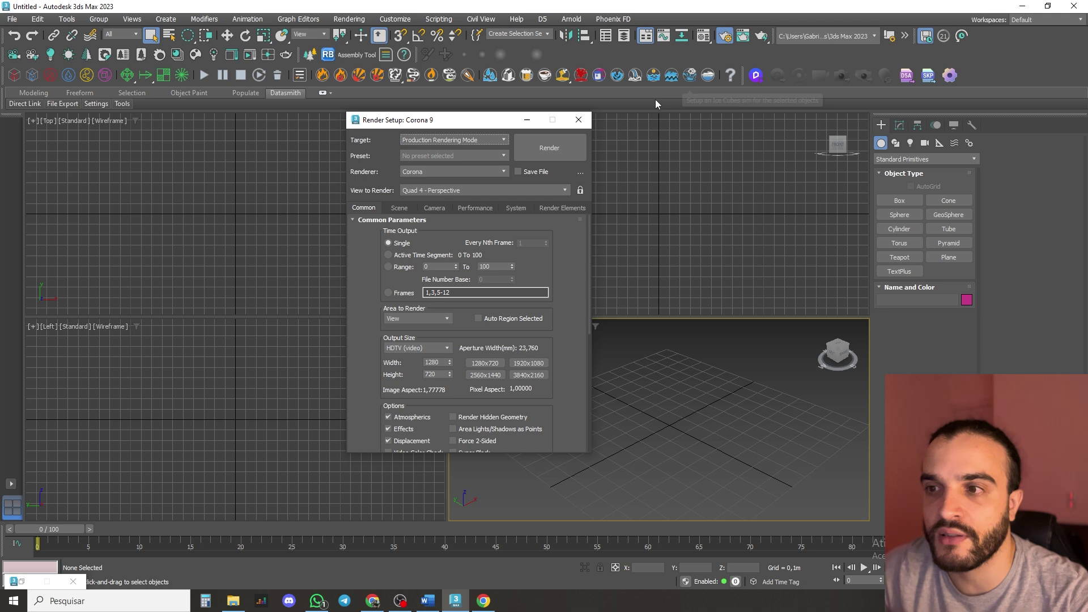
pyautogui.moveTo(441, 122); pyautogui.dragTo(352, 121)
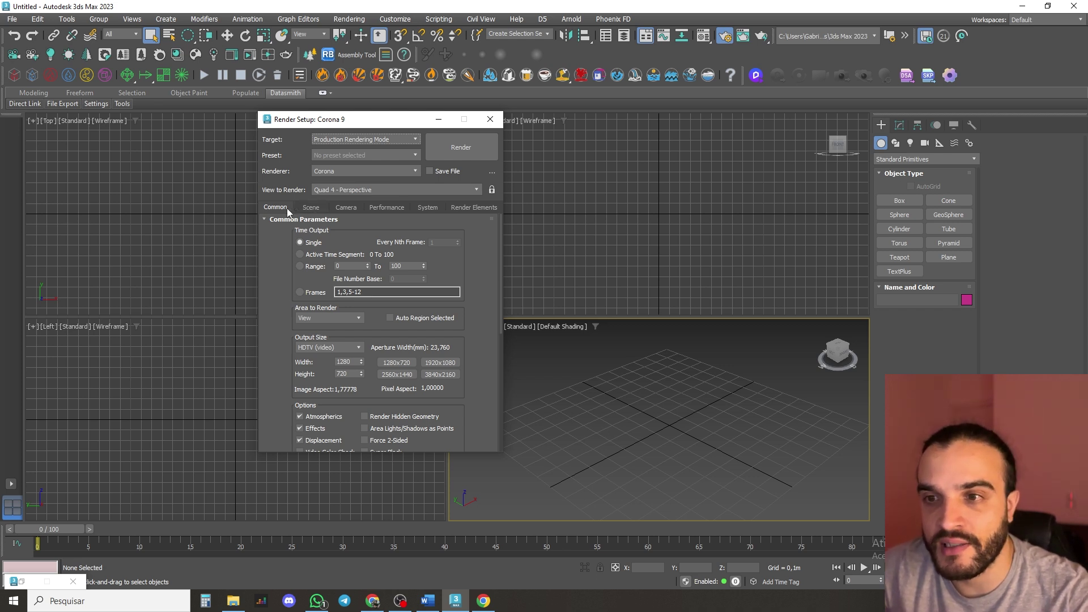
pyautogui.click(310, 208)
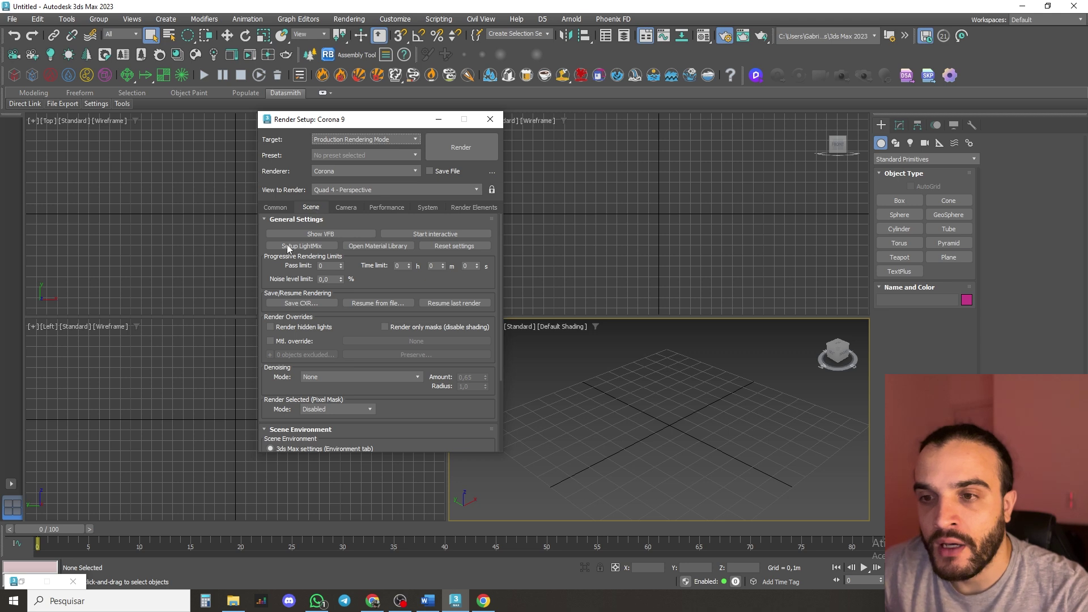
pyautogui.scroll(-3, 284, 249)
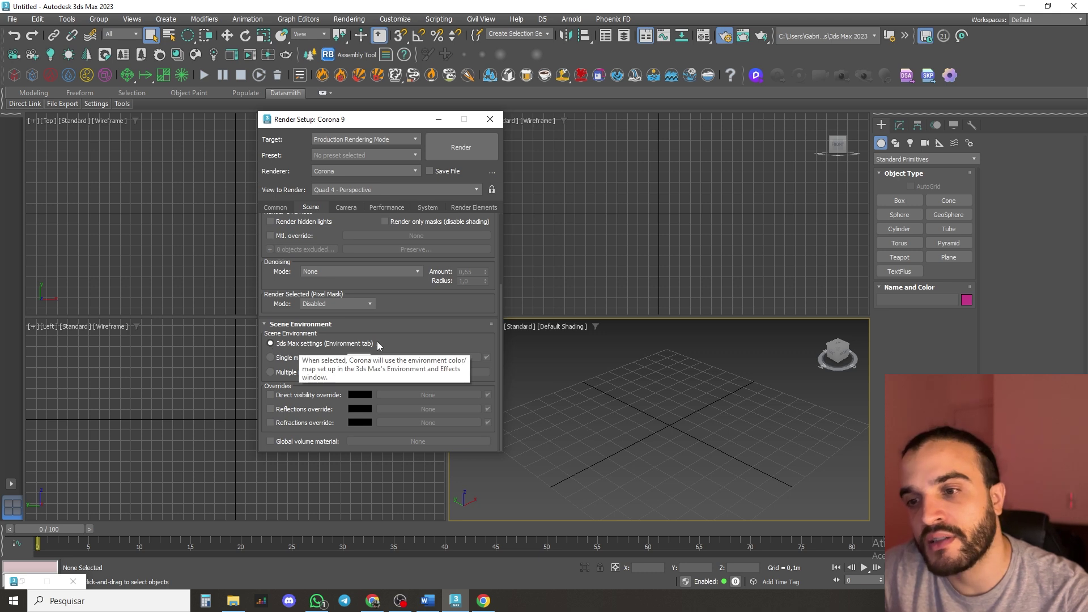
pyautogui.click(270, 358)
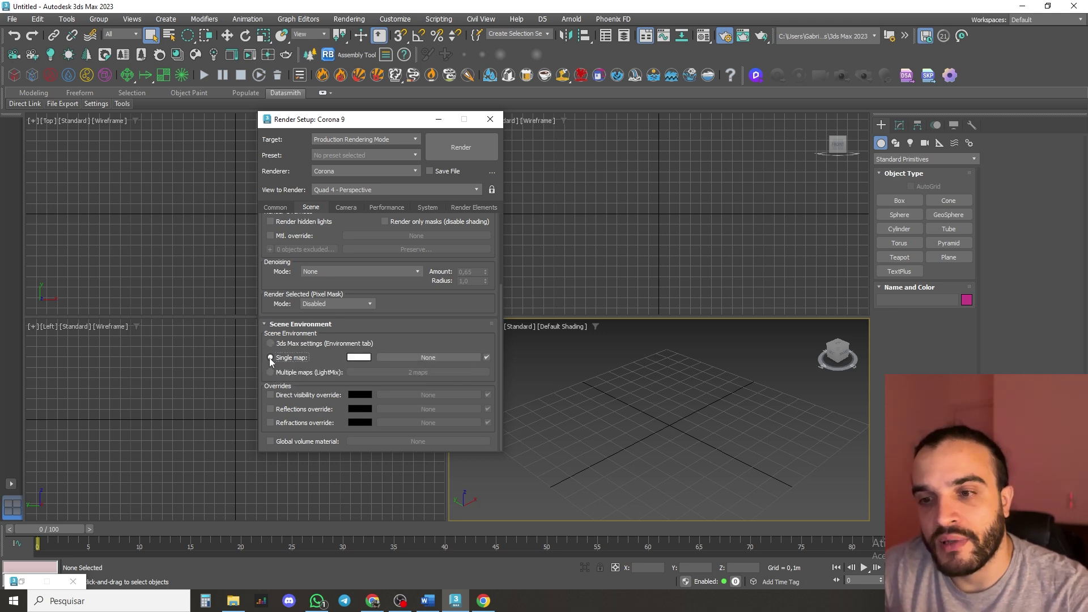
# - Set the Single map environment color to black and minimize Render Setup
pyautogui.click(360, 359)
pyautogui.moveTo(295, 297); pyautogui.dragTo(234, 300)
pyautogui.click(292, 337)
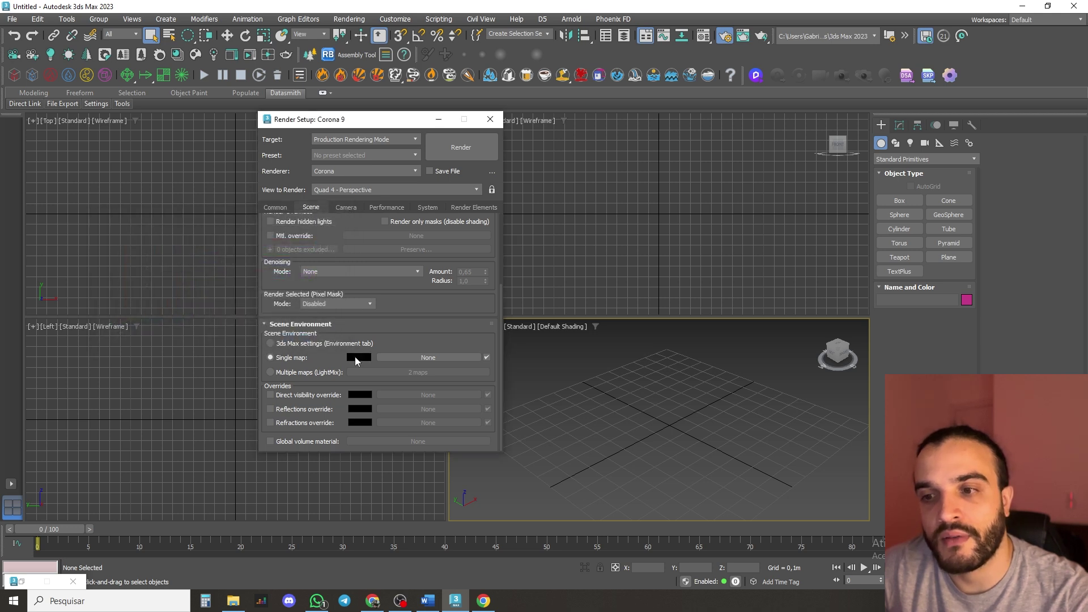
pyautogui.moveTo(369, 121); pyautogui.dragTo(208, 143)
pyautogui.click(278, 141)
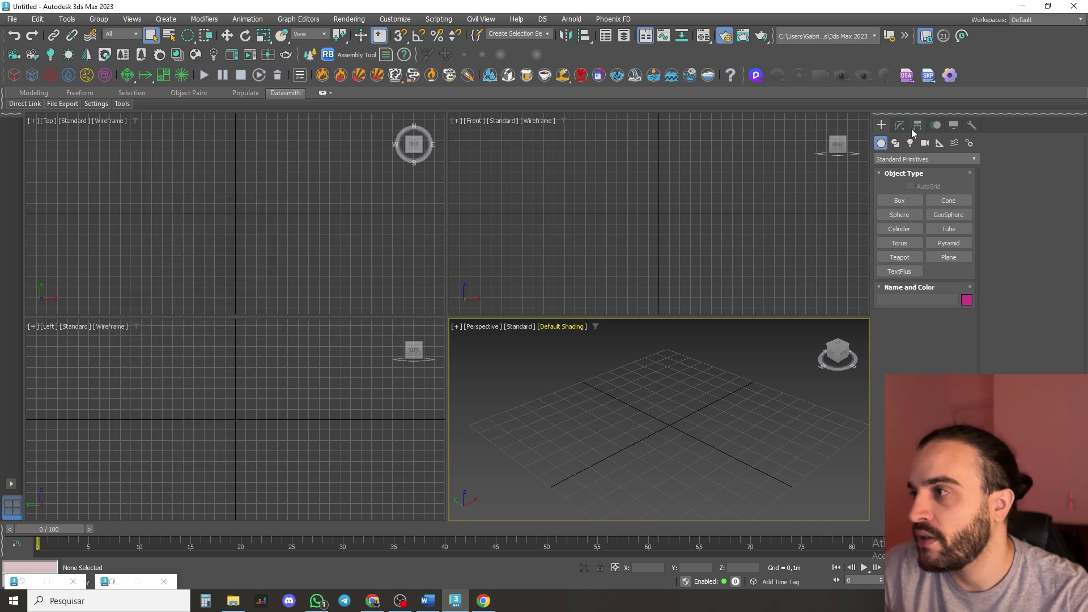
# - Create a freehand box and a smaller sphere beside it in the Perspective view, and activate the Move tool
pyautogui.click(900, 201)
pyautogui.moveTo(700, 390); pyautogui.dragTo(724, 453)
pyautogui.click(900, 215)
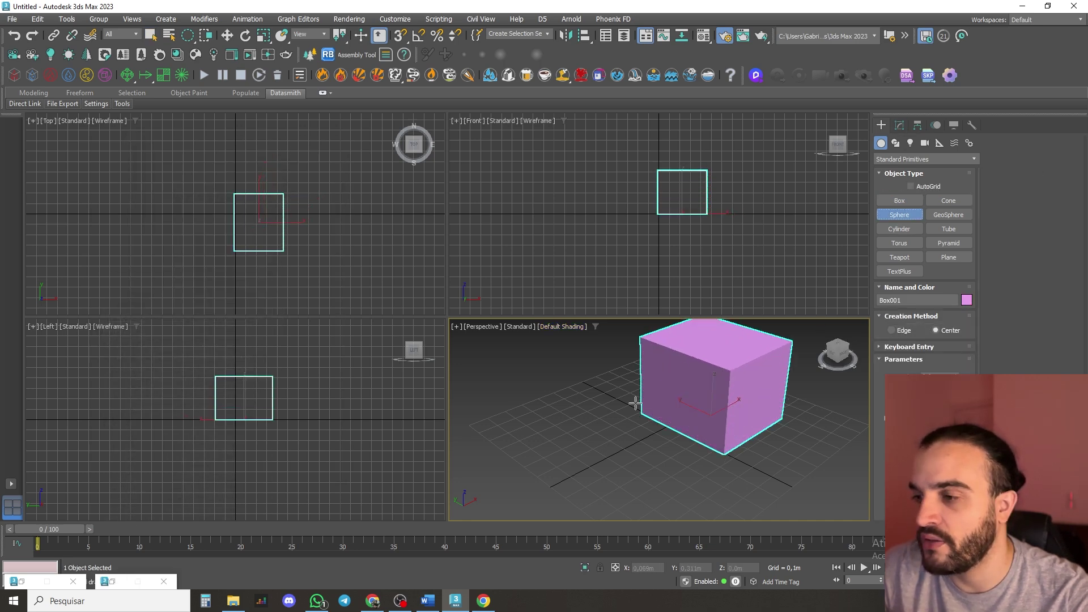
pyautogui.moveTo(602, 454); pyautogui.dragTo(605, 398)
pyautogui.press('w')
pyautogui.moveTo(630, 398); pyautogui.dragTo(623, 398, button='middle')
# - Assign the first CoronaPhysicalMtl sample to the sphere and the box
pyautogui.press('m')
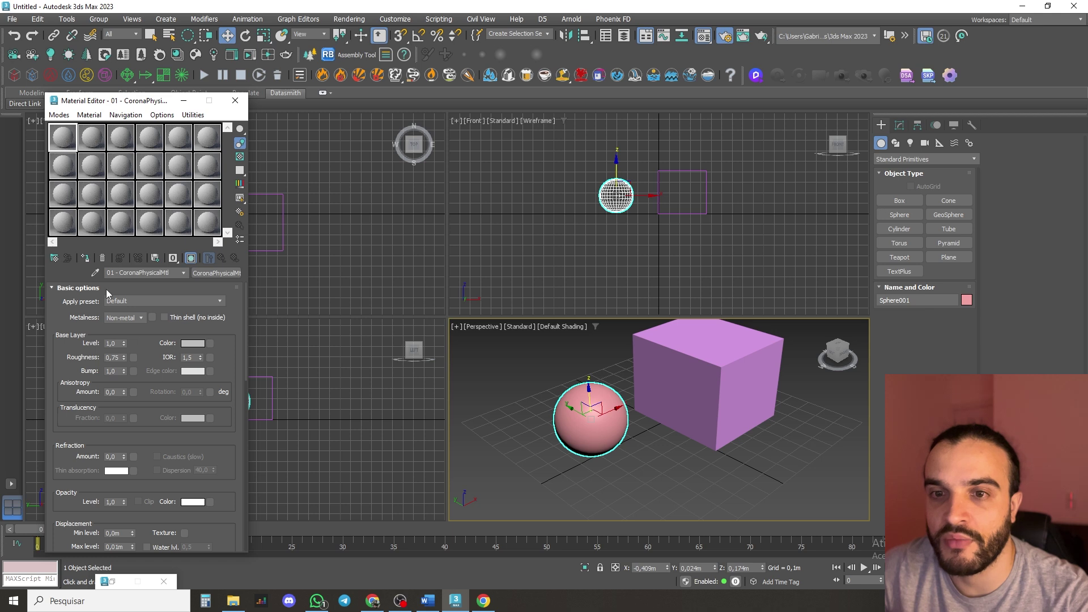
pyautogui.click(86, 259)
pyautogui.click(671, 370)
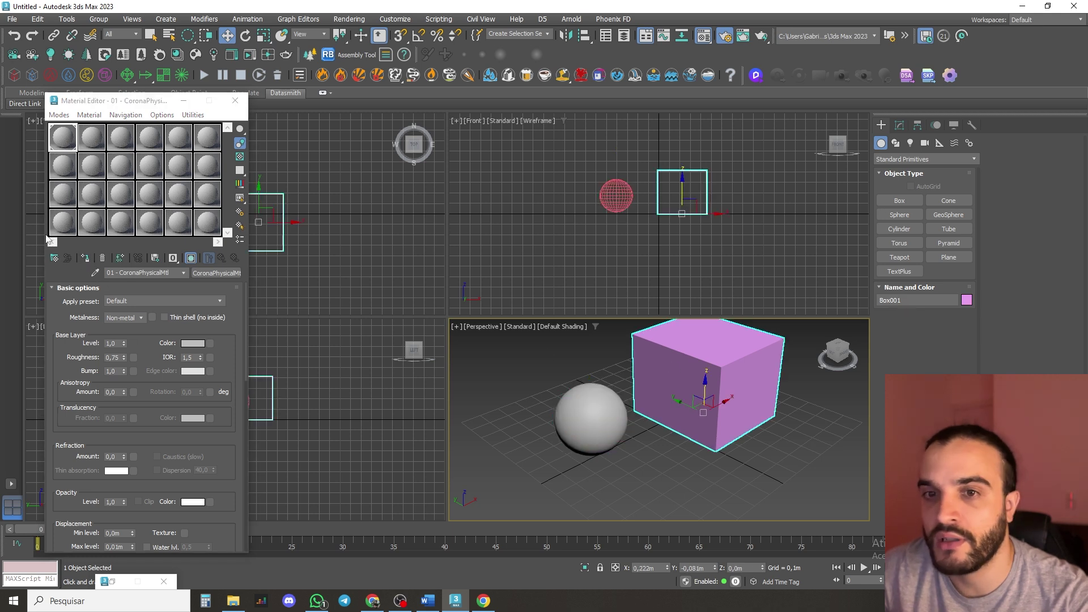
pyautogui.click(86, 259)
pyautogui.moveTo(586, 372); pyautogui.dragTo(580, 374, button='middle')
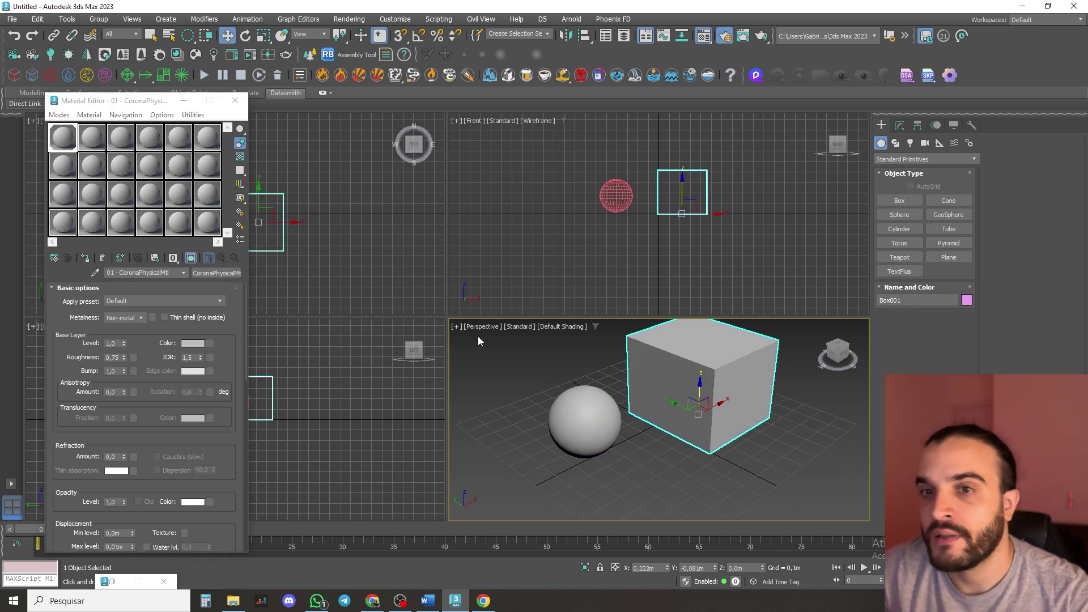
# - Darken the second CoronaPhysicalMtl's base color to a value of about 25, assign it to the box, and minimize the Material Editor
pyautogui.click(90, 136)
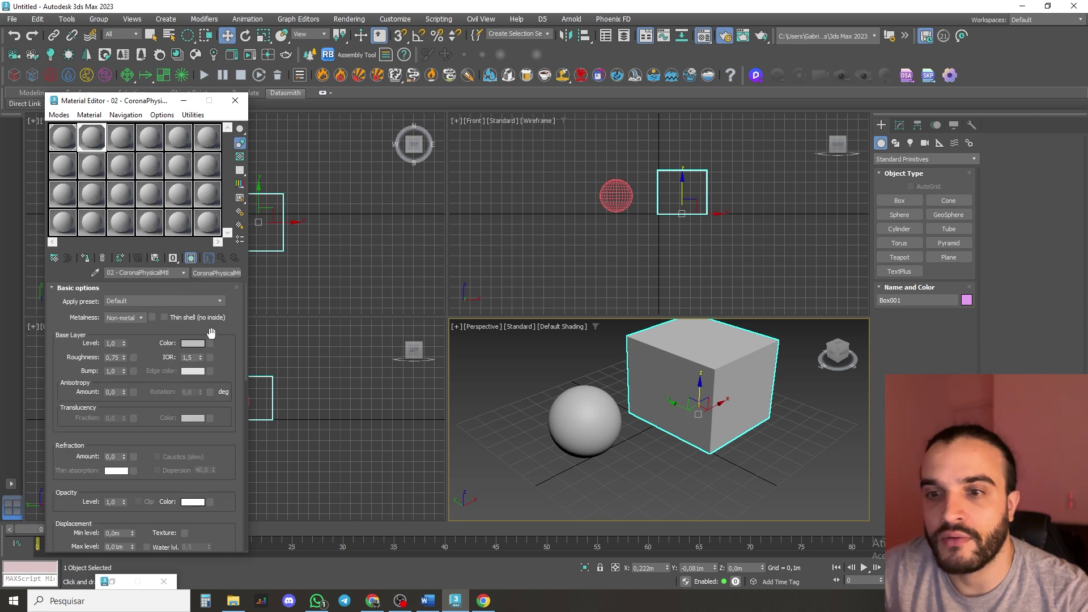
pyautogui.click(200, 344)
pyautogui.moveTo(165, 281); pyautogui.dragTo(157, 281)
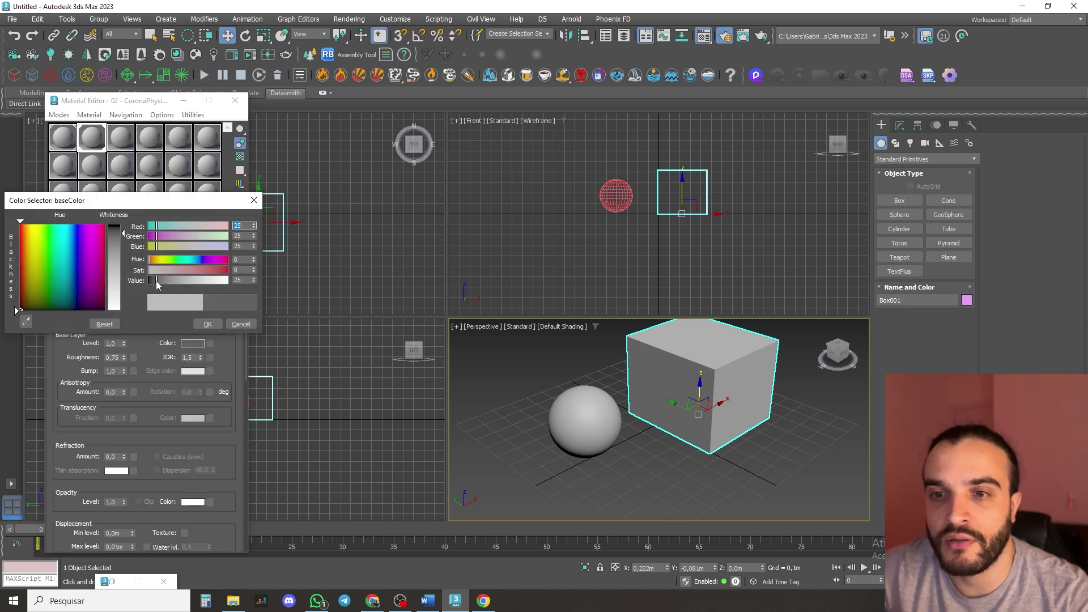
pyautogui.click(205, 325)
pyautogui.keyDown('alt'); pyautogui.moveTo(607, 405); pyautogui.dragTo(593, 418, button='middle'); pyautogui.keyUp('alt')
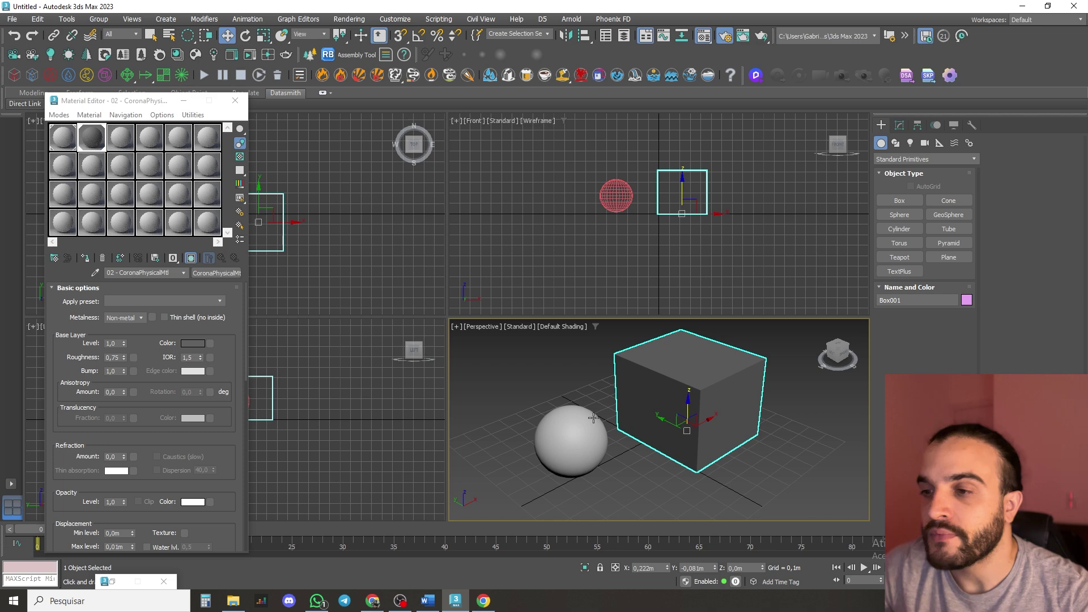
pyautogui.click(183, 100)
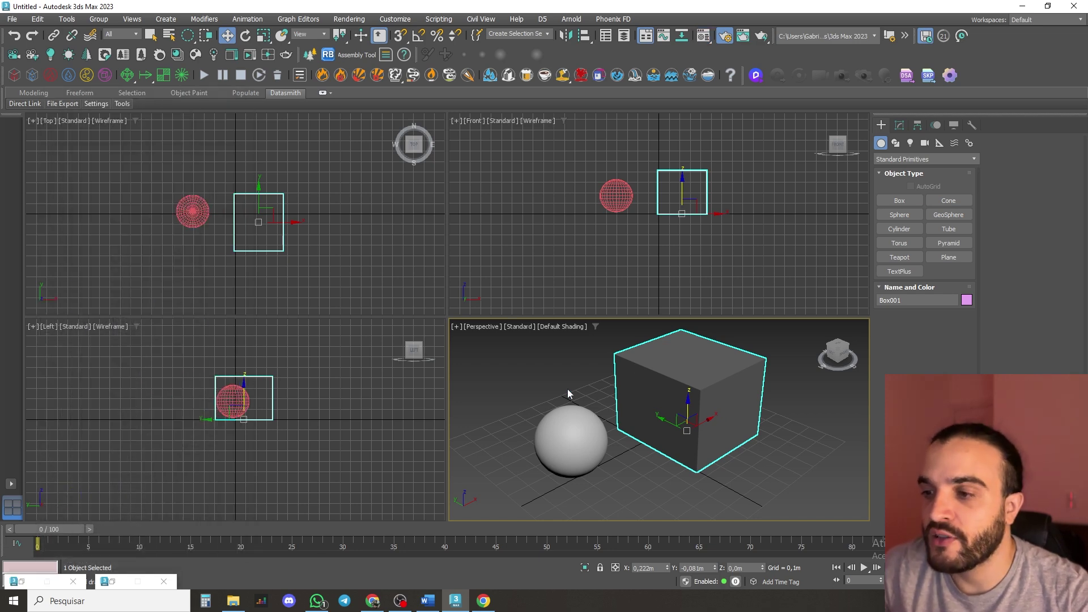
# - Start a Corona interactive render of the Perspective view and look at the maps available for the Single map environment
pyautogui.click(249, 57)
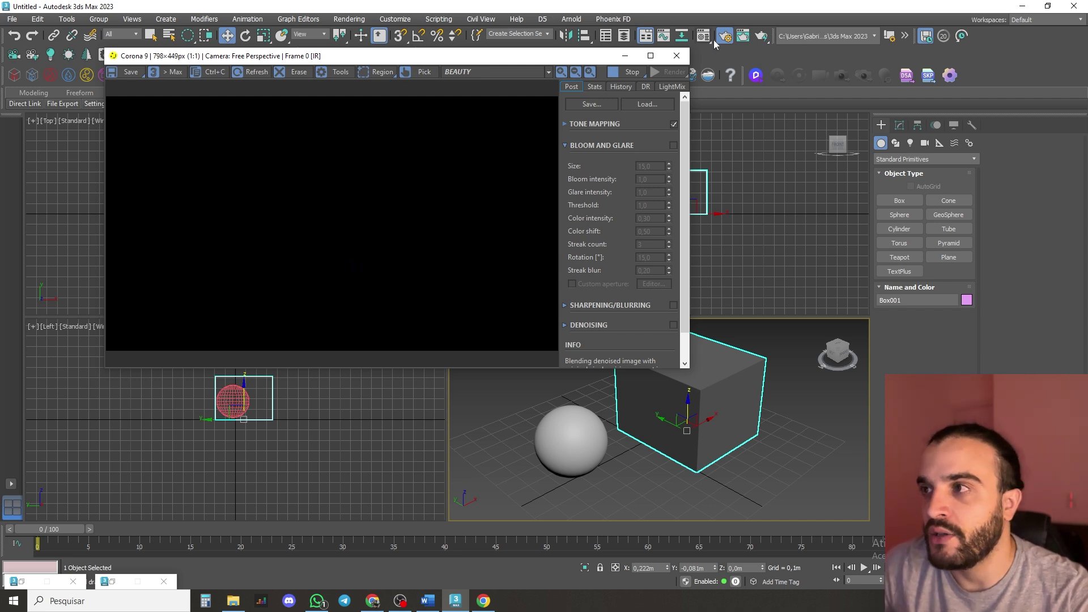
pyautogui.click(112, 582)
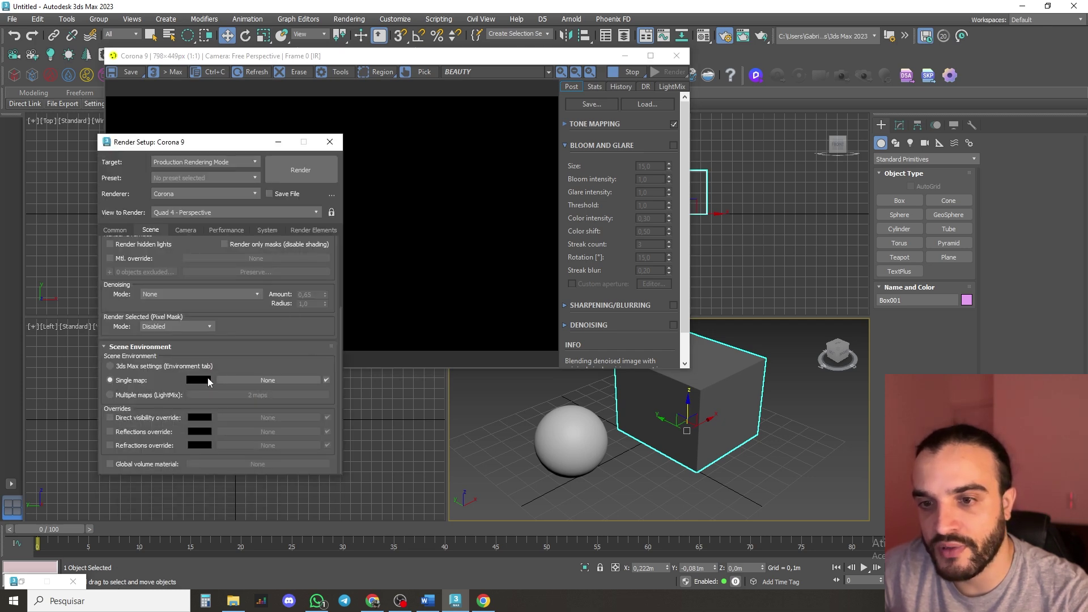
pyautogui.click(267, 380)
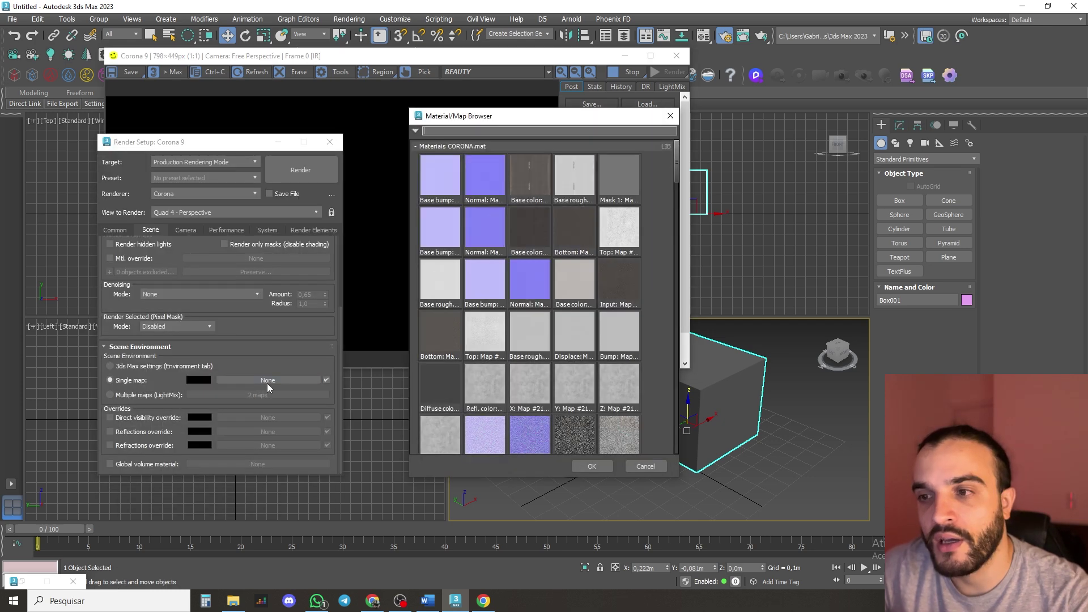
pyautogui.click(671, 114)
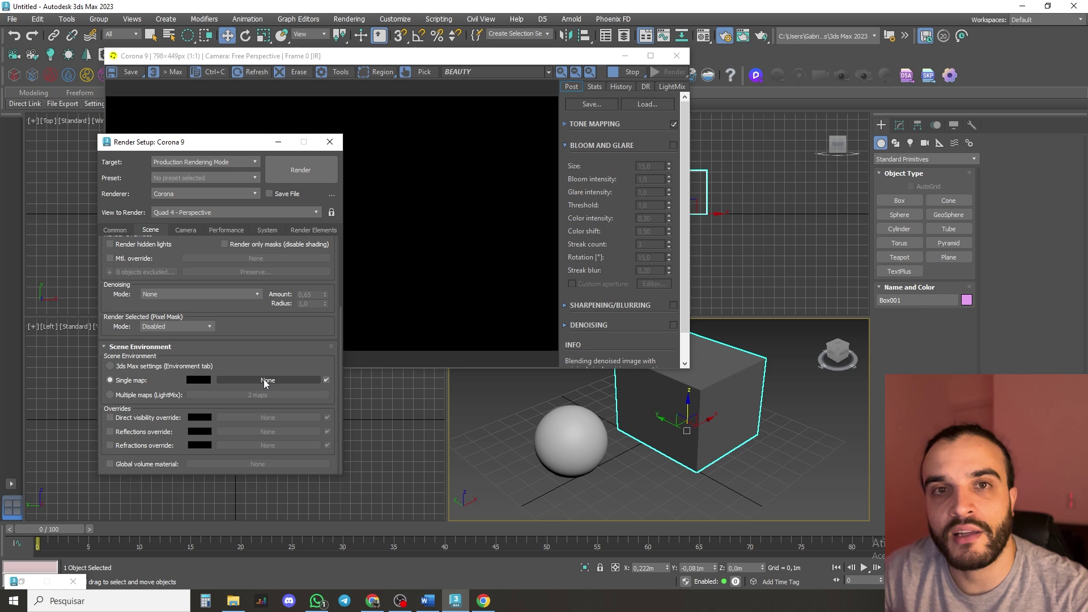
# - Set the Single map environment color to pure white (255), and minimize Render Setup and the Corona frame buffer
pyautogui.click(201, 384)
pyautogui.moveTo(149, 317); pyautogui.dragTo(245, 318)
pyautogui.click(207, 360)
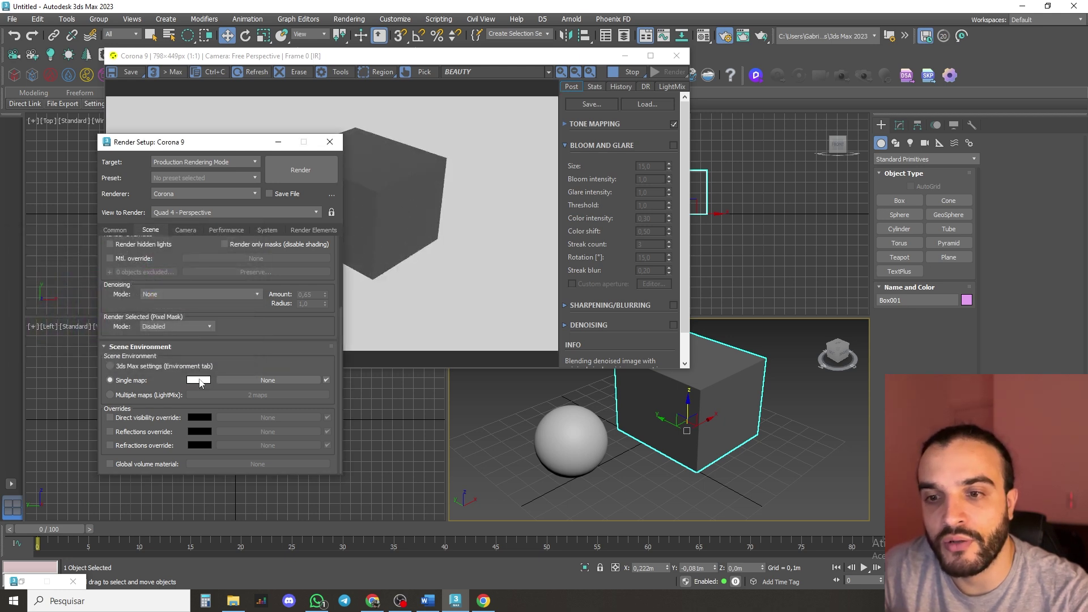
pyautogui.click(199, 380)
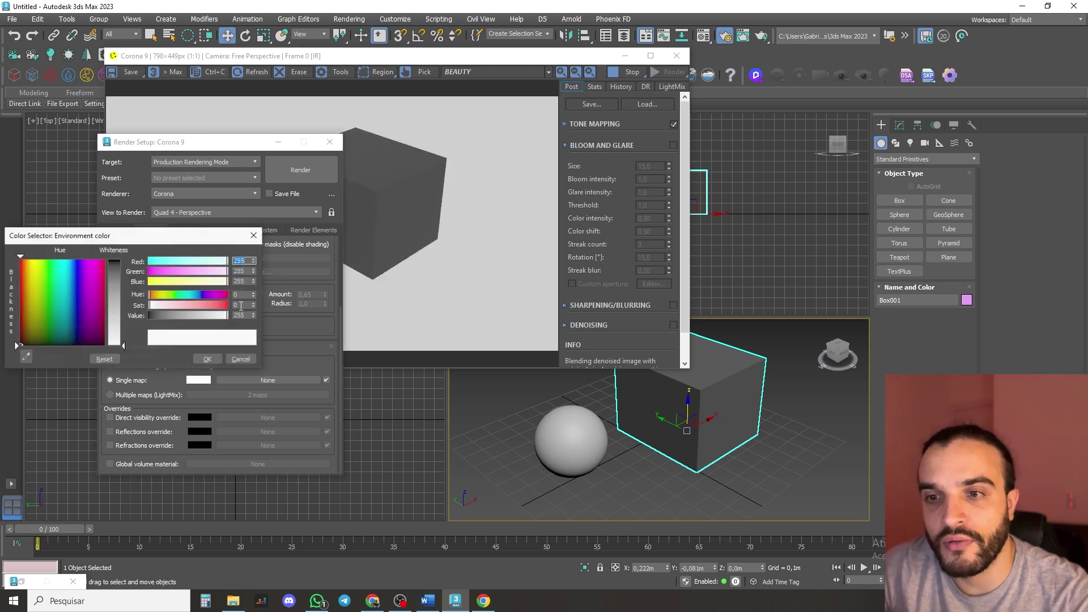
pyautogui.click(220, 359)
pyautogui.click(277, 142)
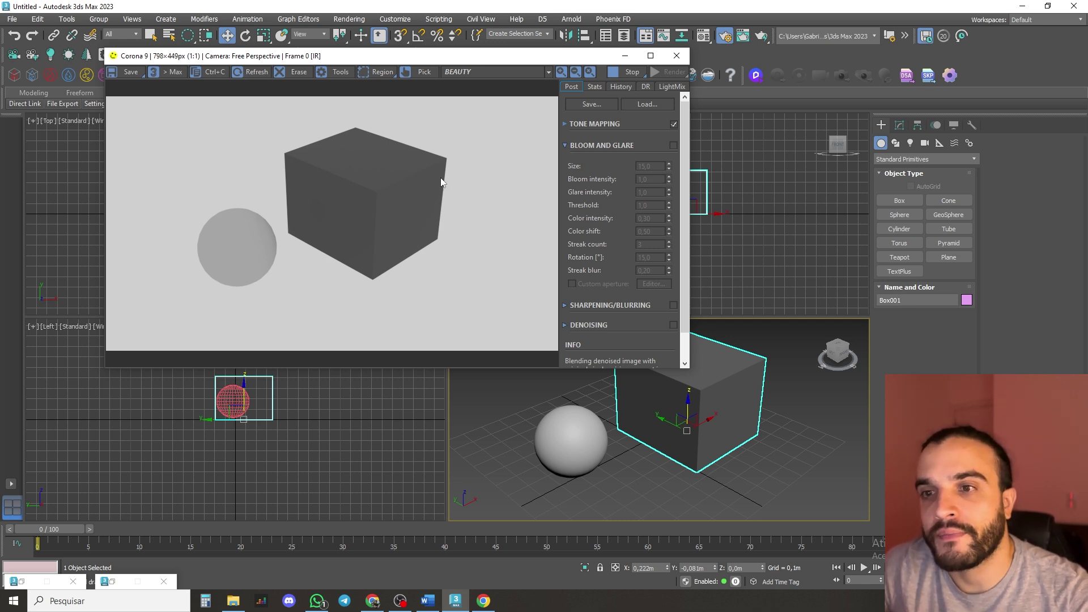
pyautogui.click(626, 56)
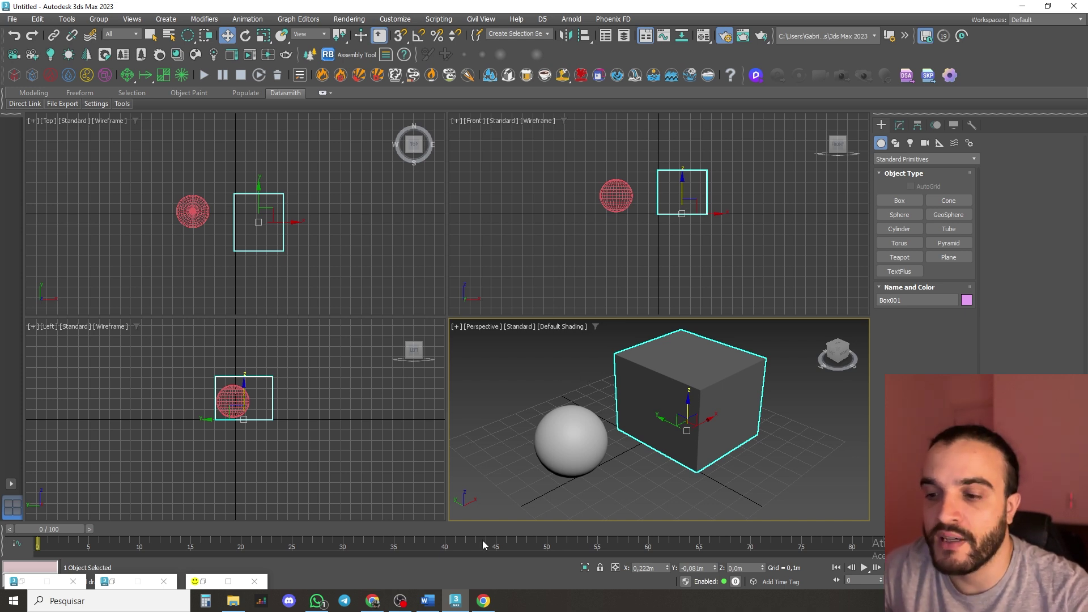
# - Choose Corona as the Production renderer in Render Setup's Assign Renderer settings
pyautogui.click(114, 582)
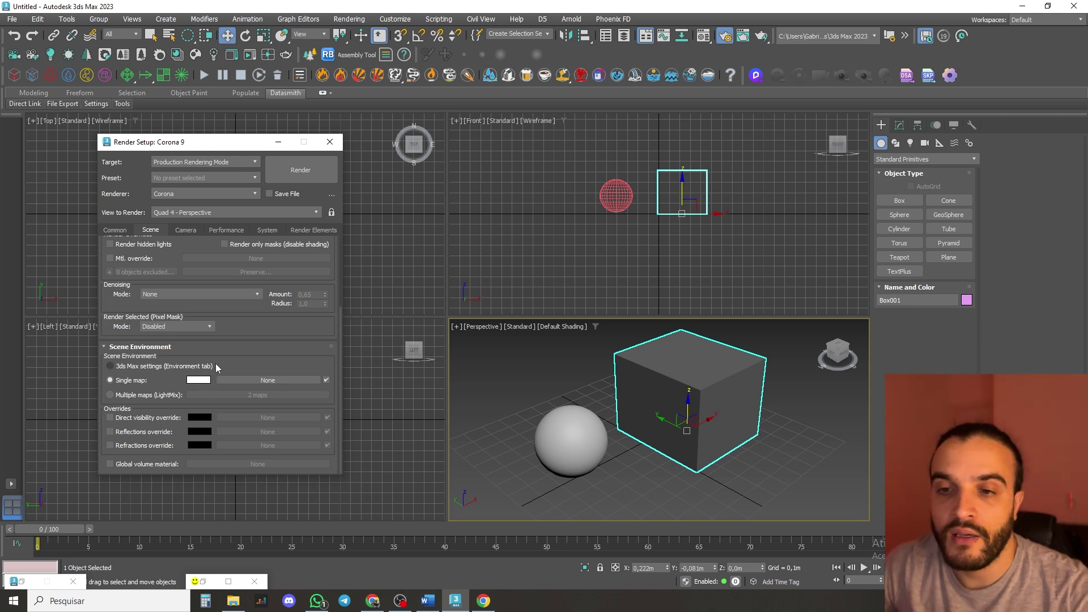
pyautogui.moveTo(207, 144); pyautogui.dragTo(458, 154)
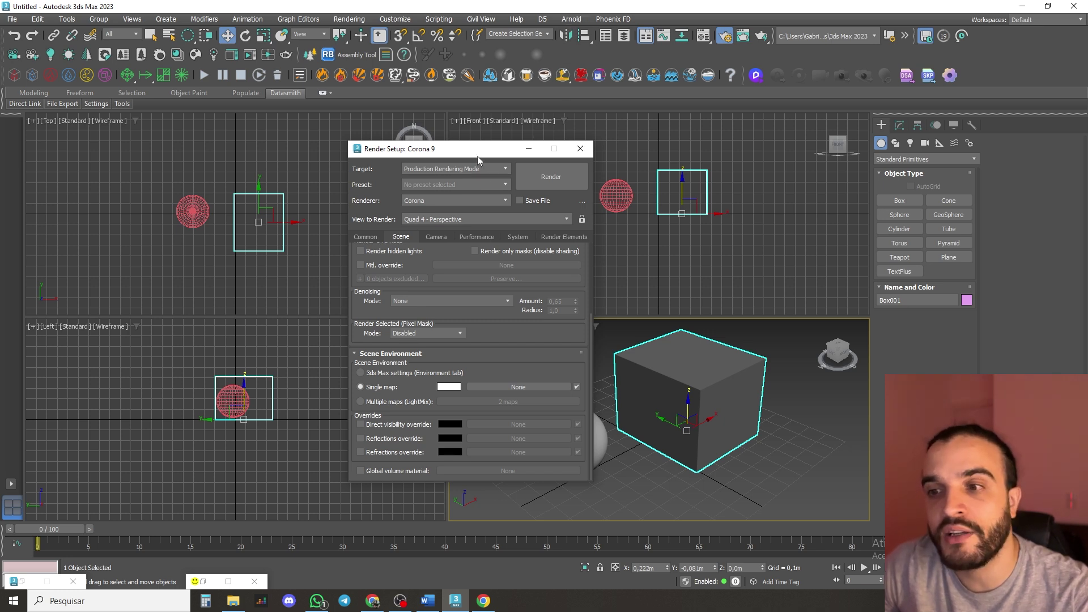
pyautogui.click(365, 237)
pyautogui.scroll(-10, 361, 325)
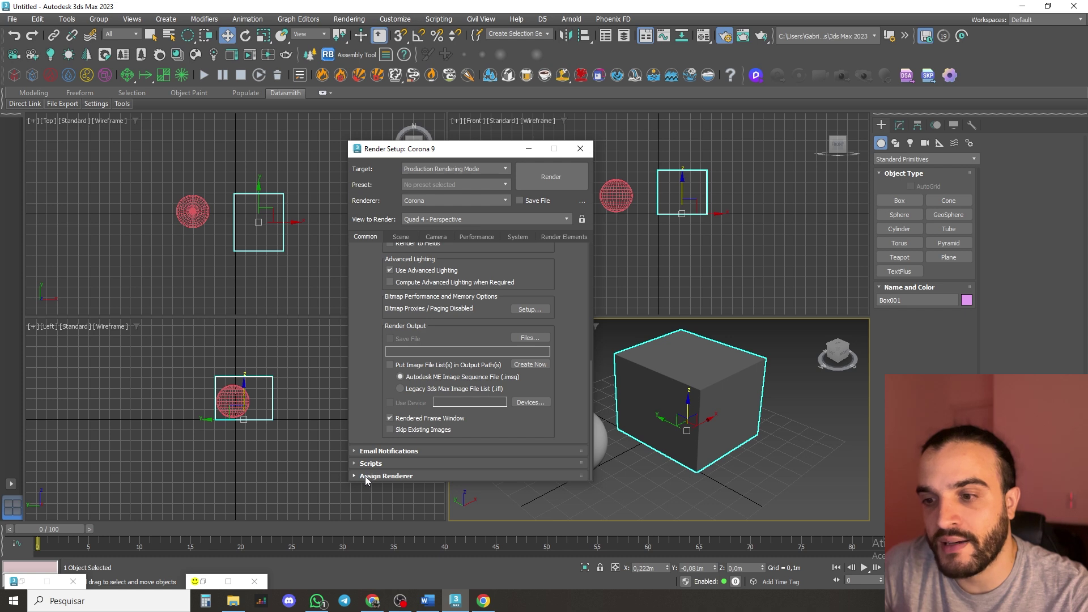
pyautogui.click(365, 476)
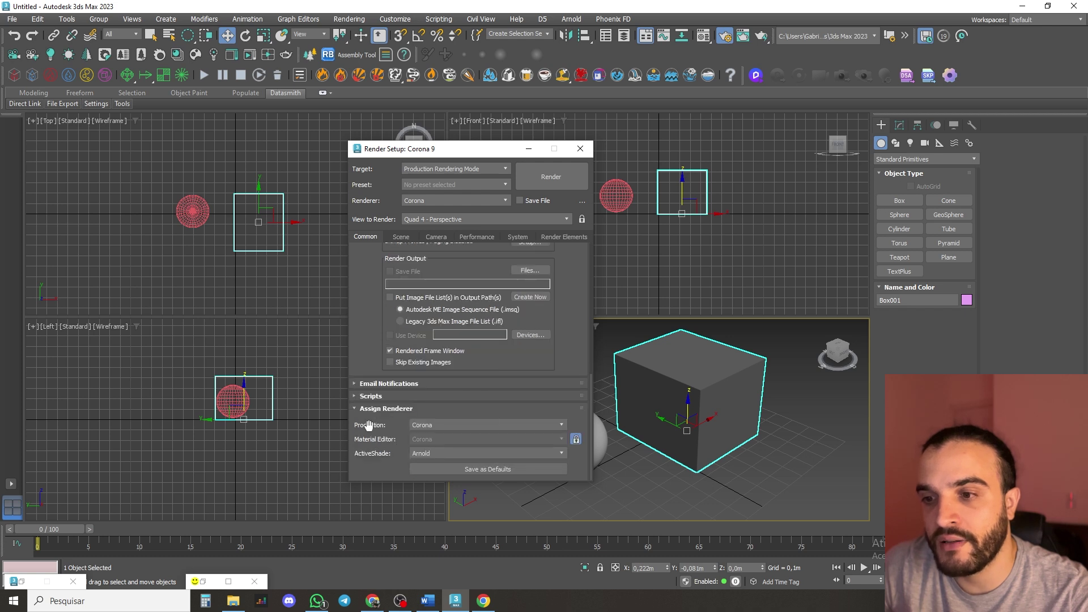
pyautogui.click(434, 425)
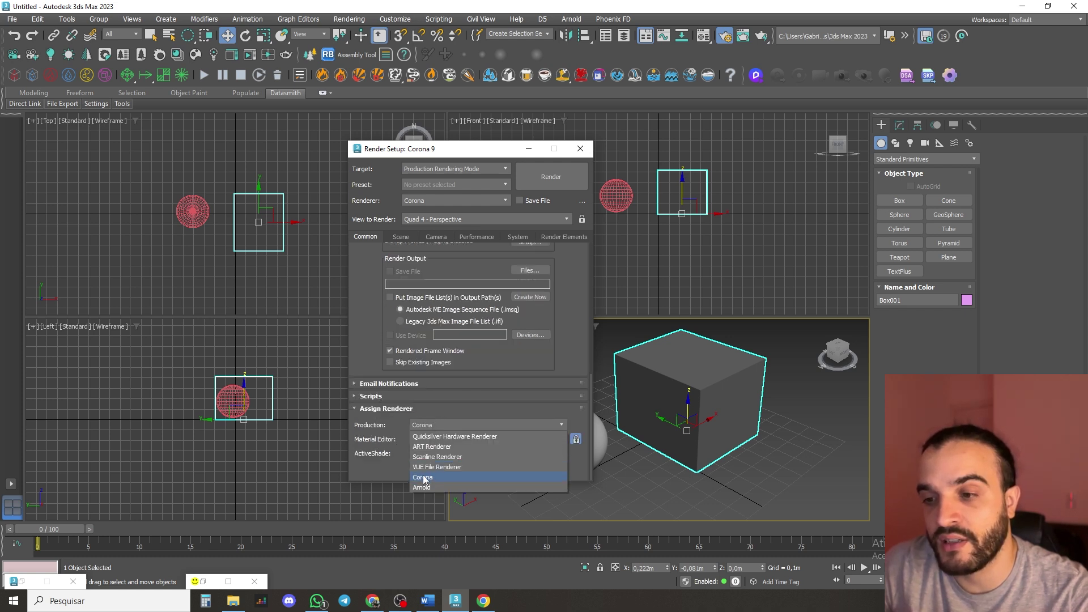
pyautogui.click(411, 430)
pyautogui.click(432, 424)
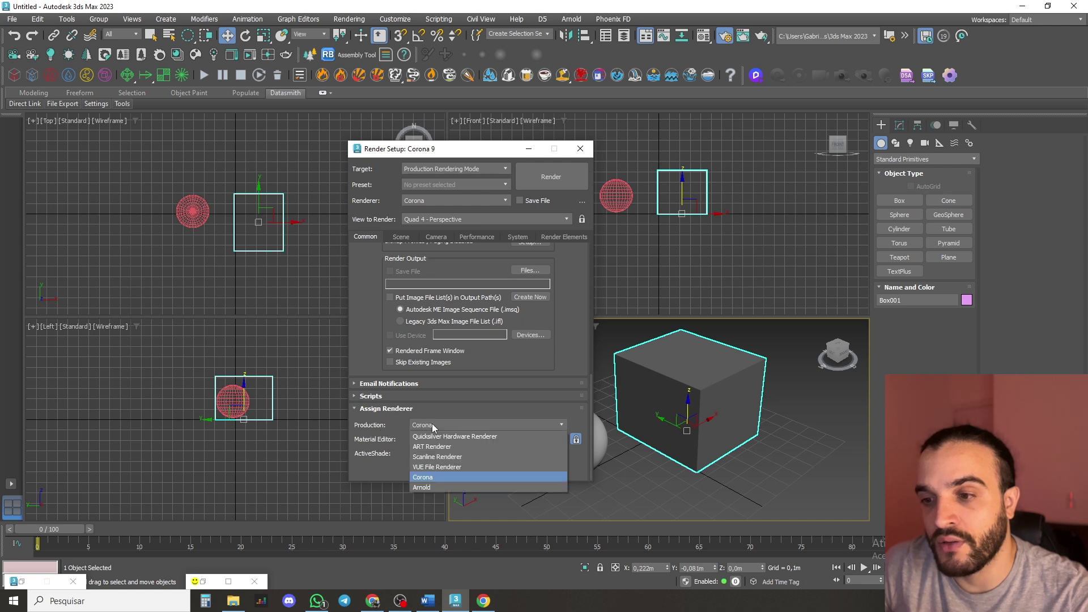
pyautogui.click(434, 477)
# - Select Arnold for ActiveShade, save the renderer assignments as defaults, and close Render Setup
pyautogui.click(432, 453)
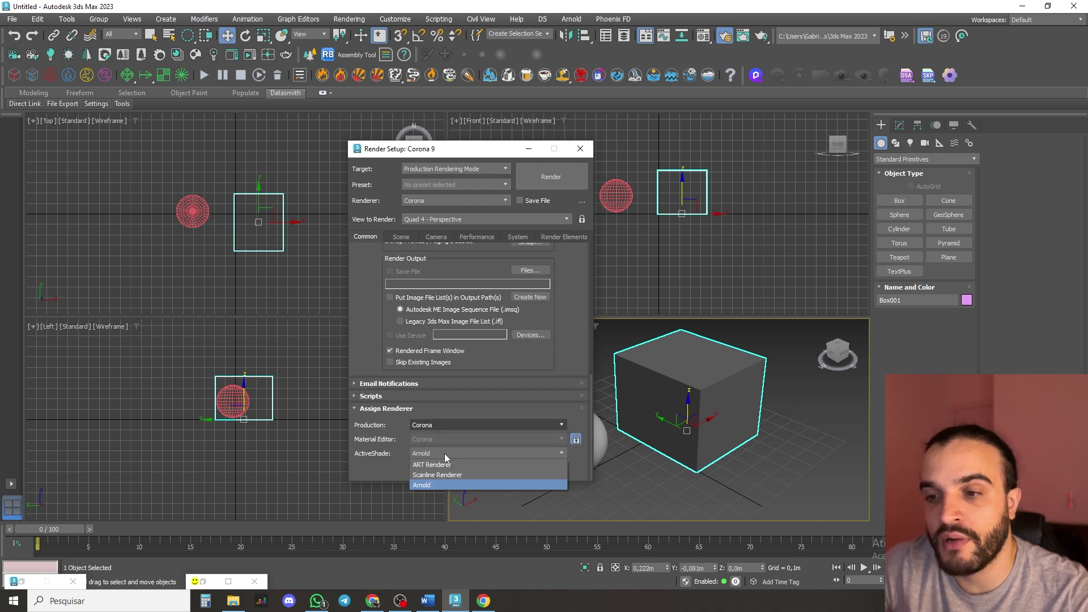
pyautogui.click(432, 486)
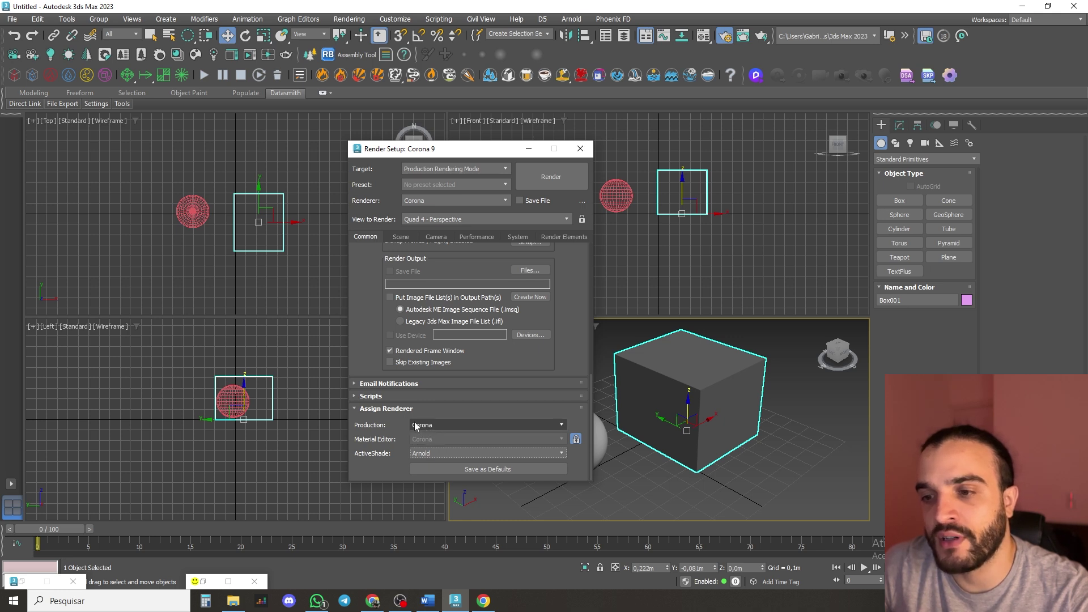
pyautogui.click(476, 471)
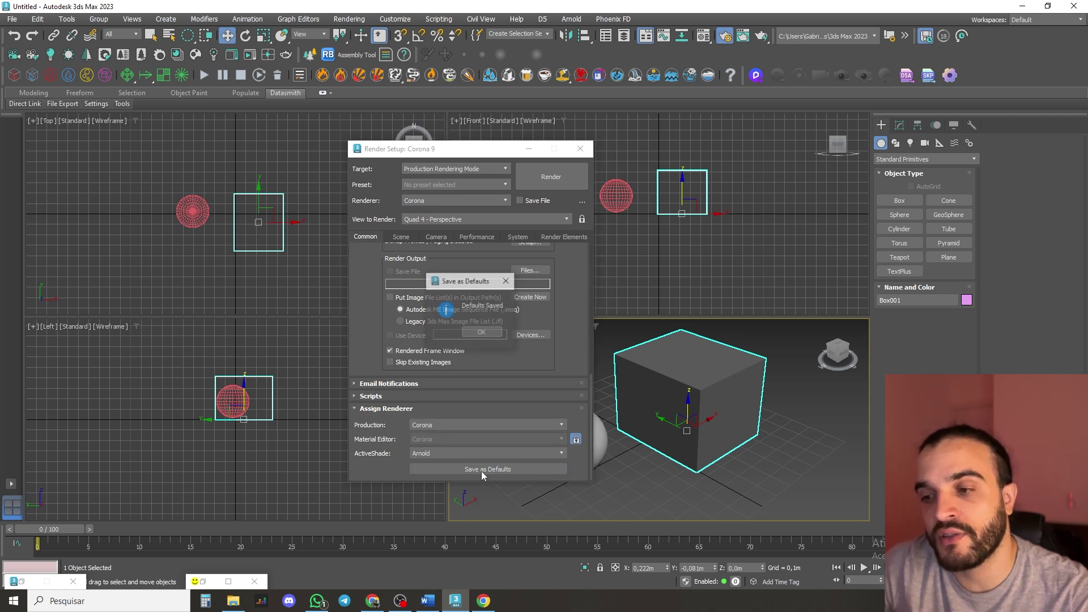
pyautogui.click(482, 333)
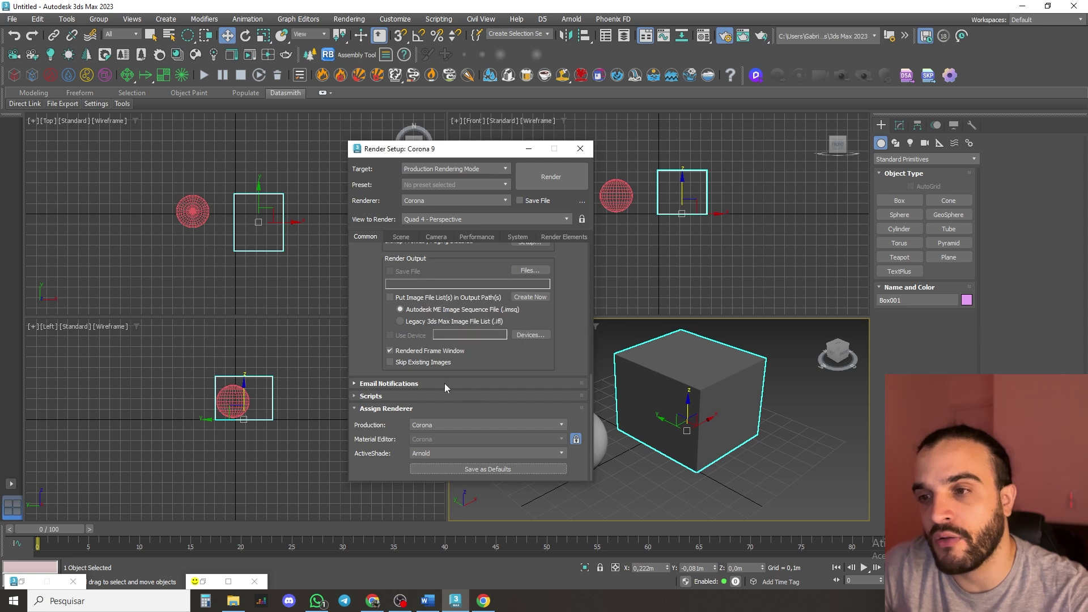
pyautogui.scroll(3, 386, 445)
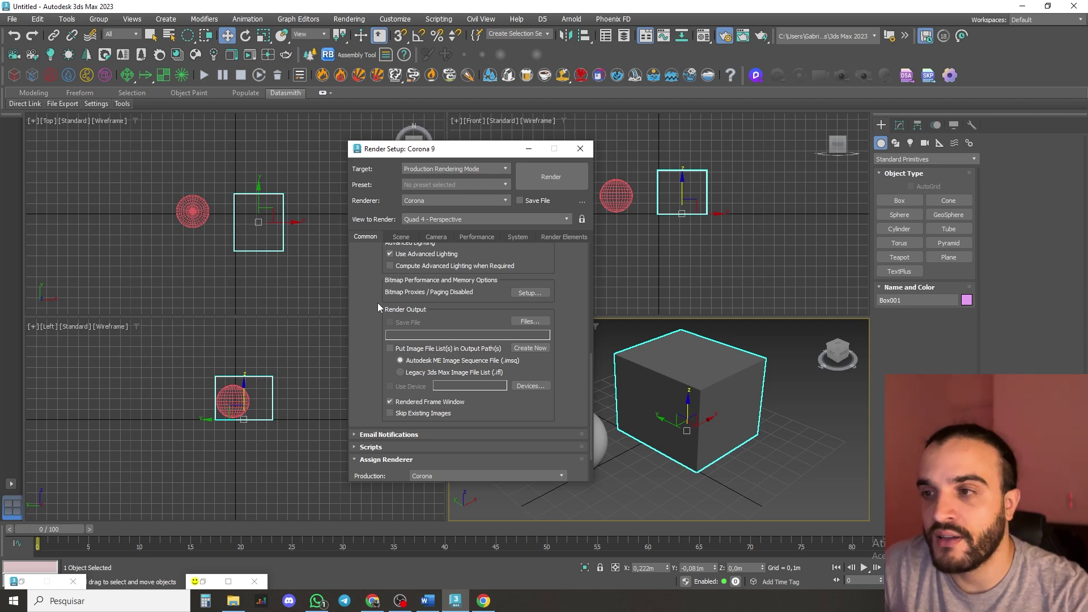
pyautogui.click(581, 149)
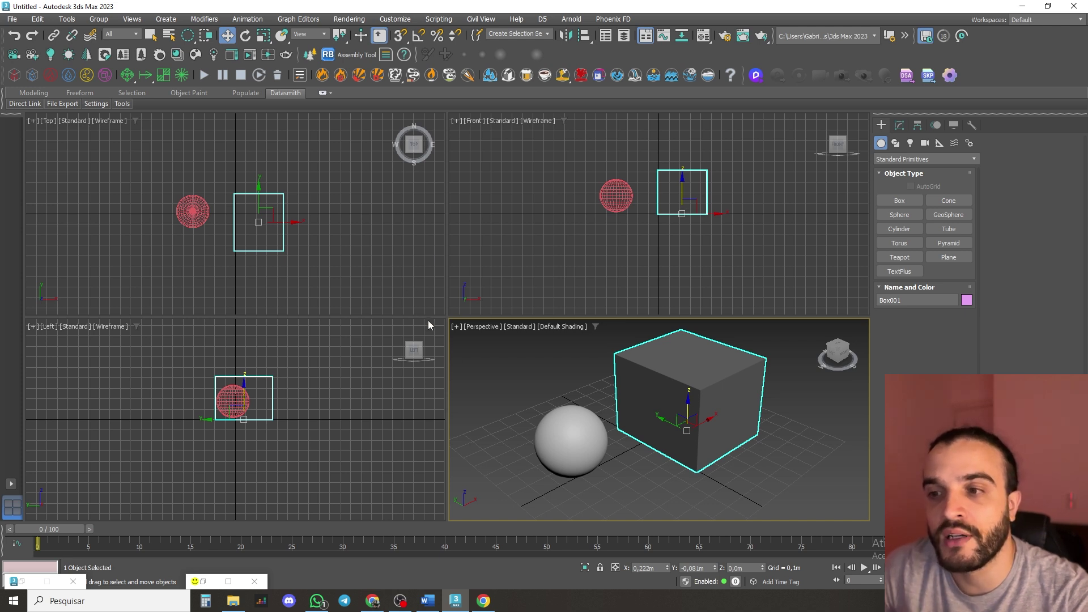
# - Delete the sphere and the box from the scene
pyautogui.click(588, 440)
pyautogui.press('Delete')
pyautogui.click(672, 412)
pyautogui.press('Delete')
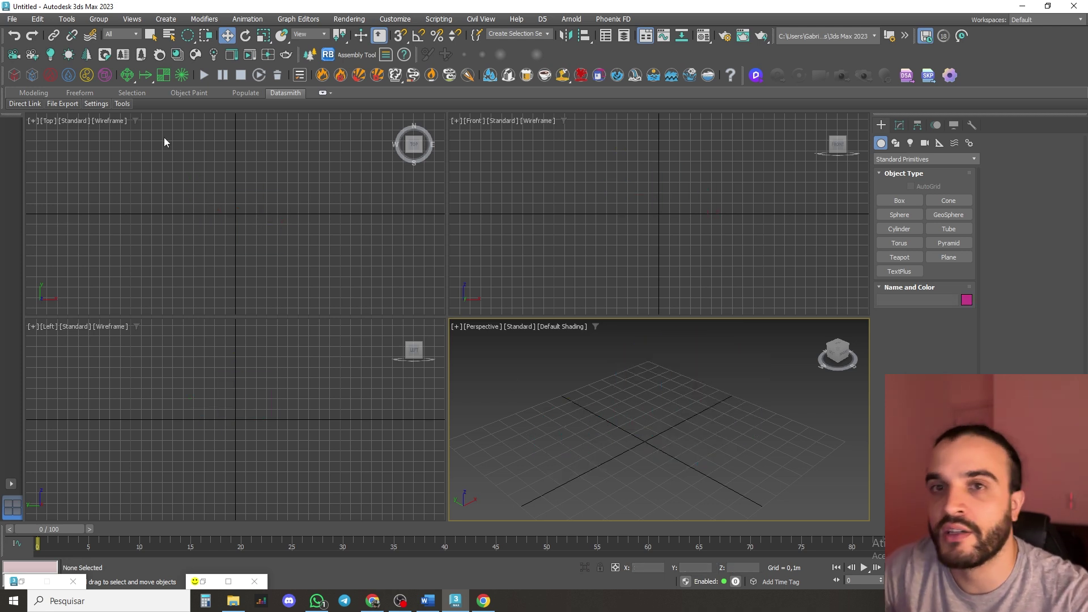
# - Open the Save As dialog for the emptied scene to view the save options, and close it without saving
pyautogui.click(10, 21)
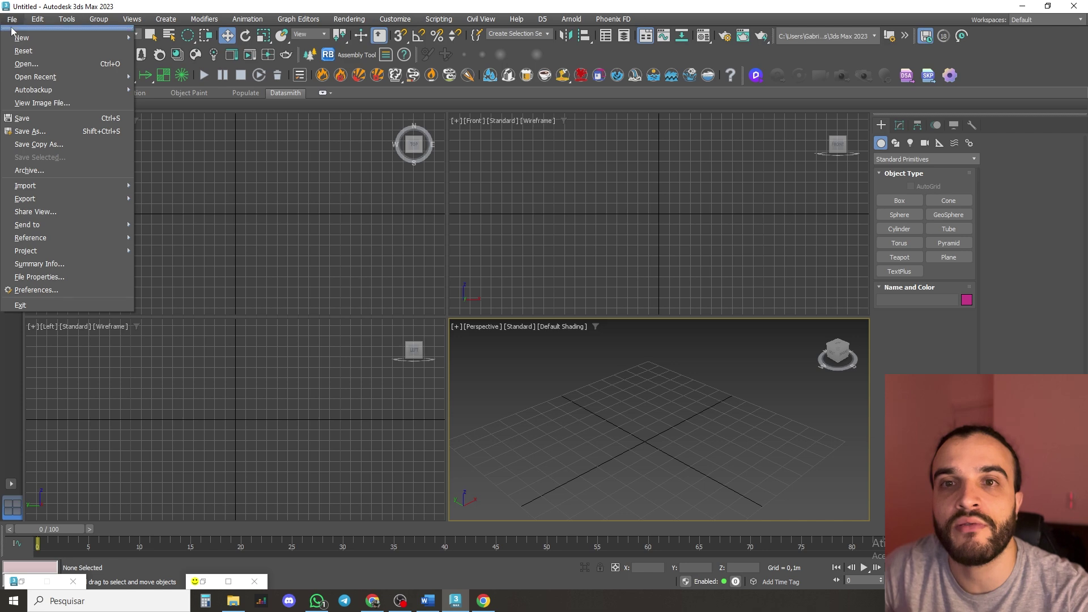
pyautogui.click(27, 131)
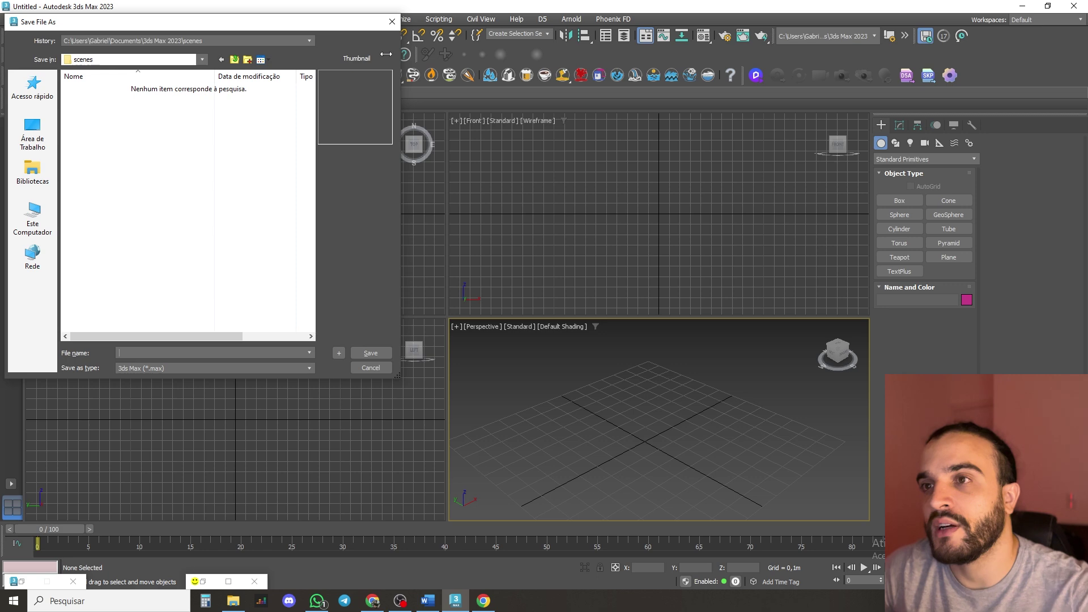
pyautogui.click(392, 23)
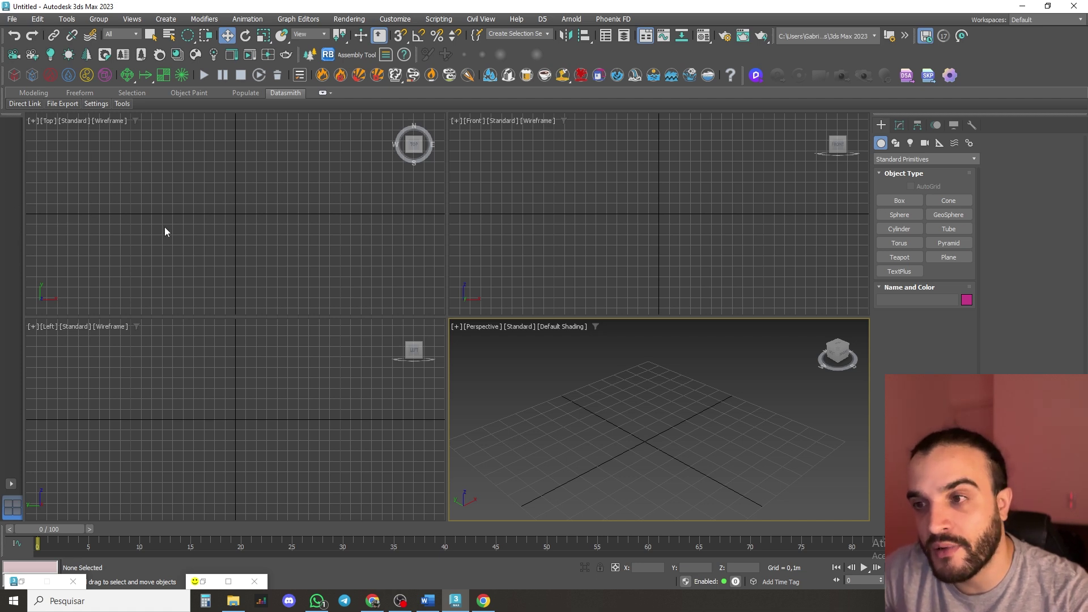
# - Choose New from Template without saving the scene, open the Template Manager, and inspect the Original Start Up and Template #1 settings
pyautogui.click(14, 20)
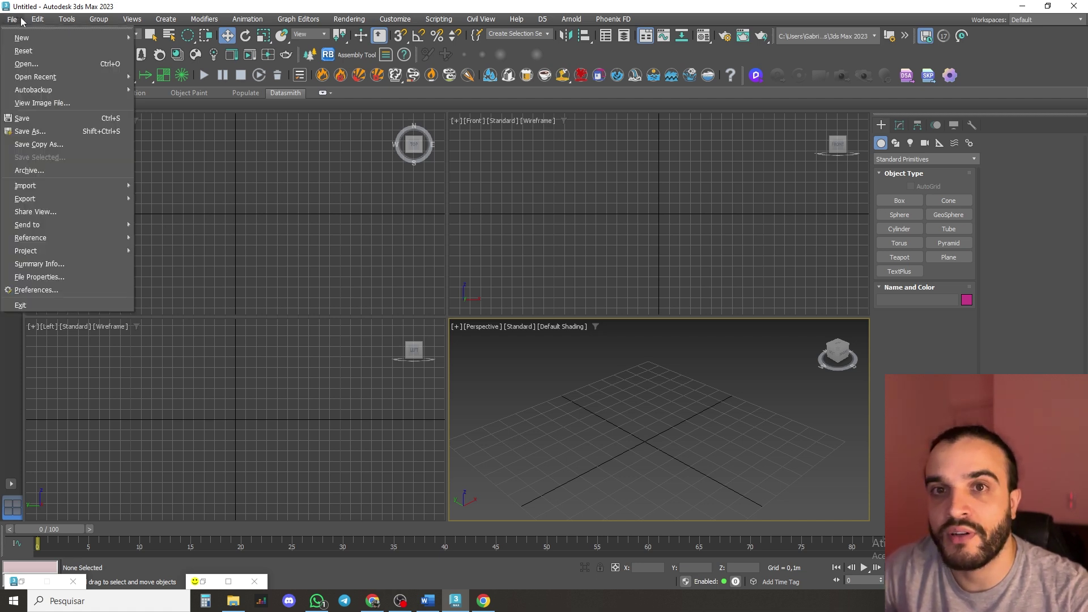
pyautogui.moveTo(24, 38)
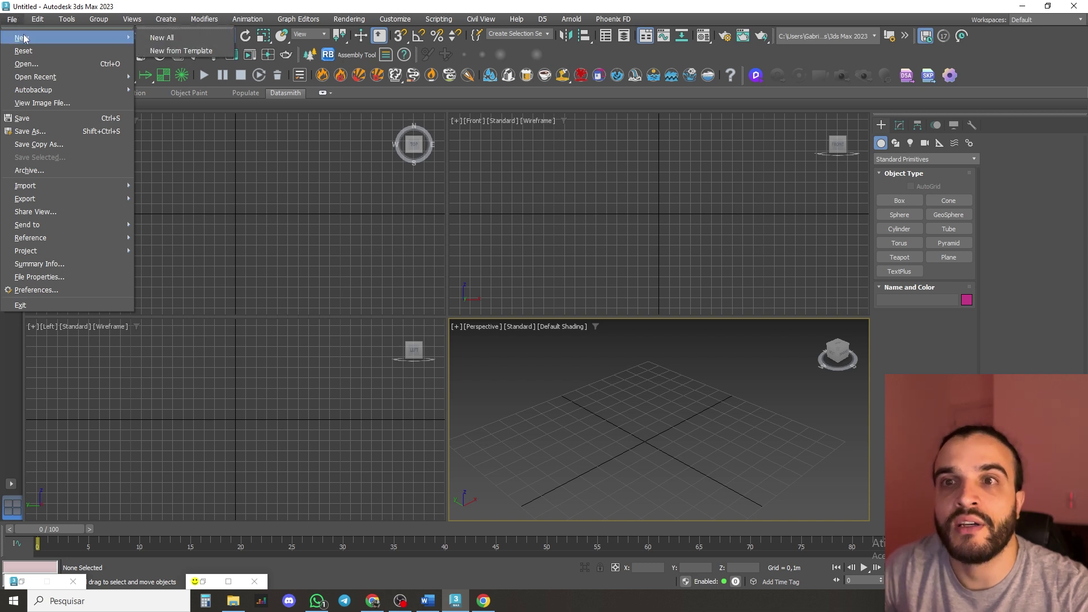
pyautogui.click(190, 51)
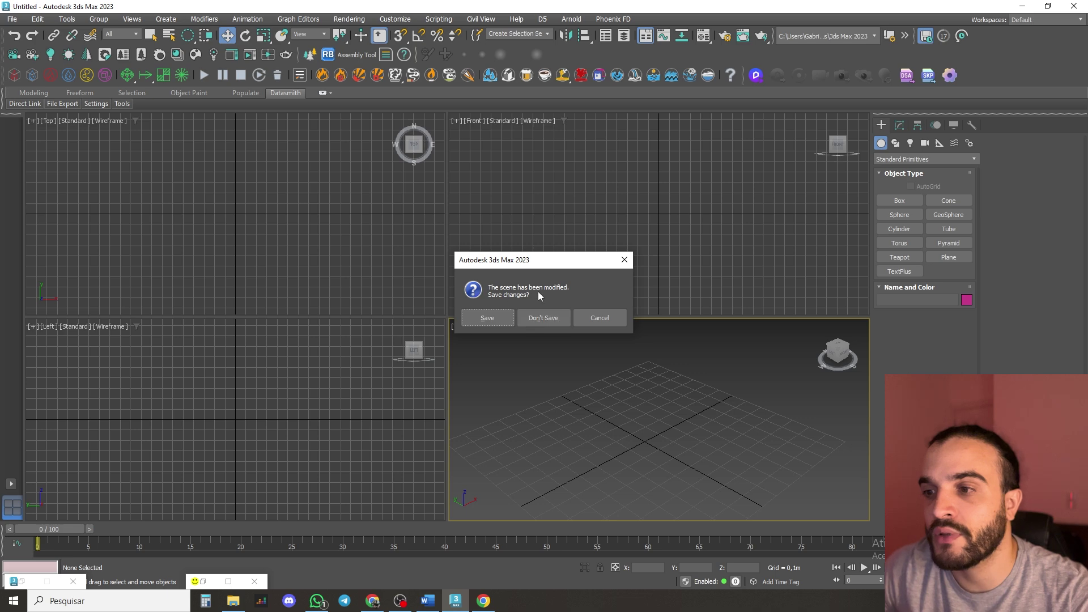
pyautogui.click(547, 321)
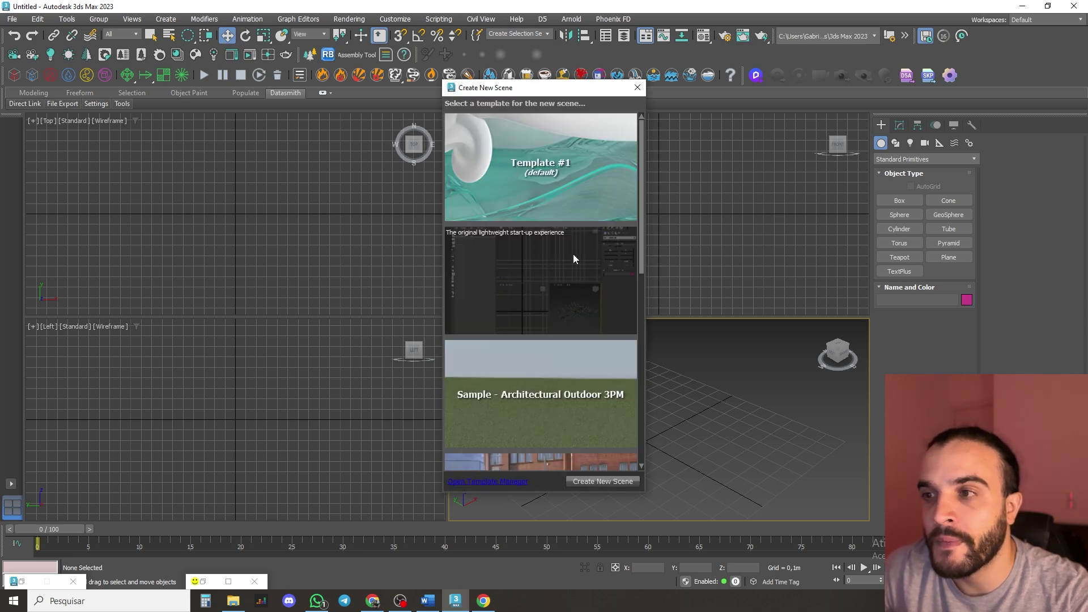
pyautogui.moveTo(549, 91); pyautogui.dragTo(306, 55)
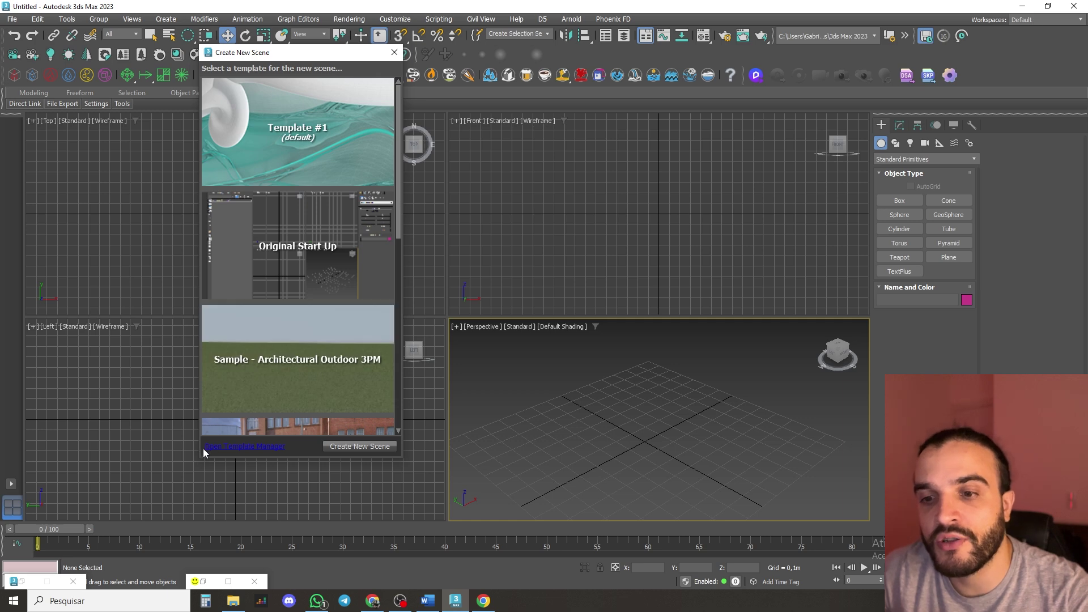
pyautogui.click(253, 448)
pyautogui.moveTo(544, 119); pyautogui.dragTo(540, 94)
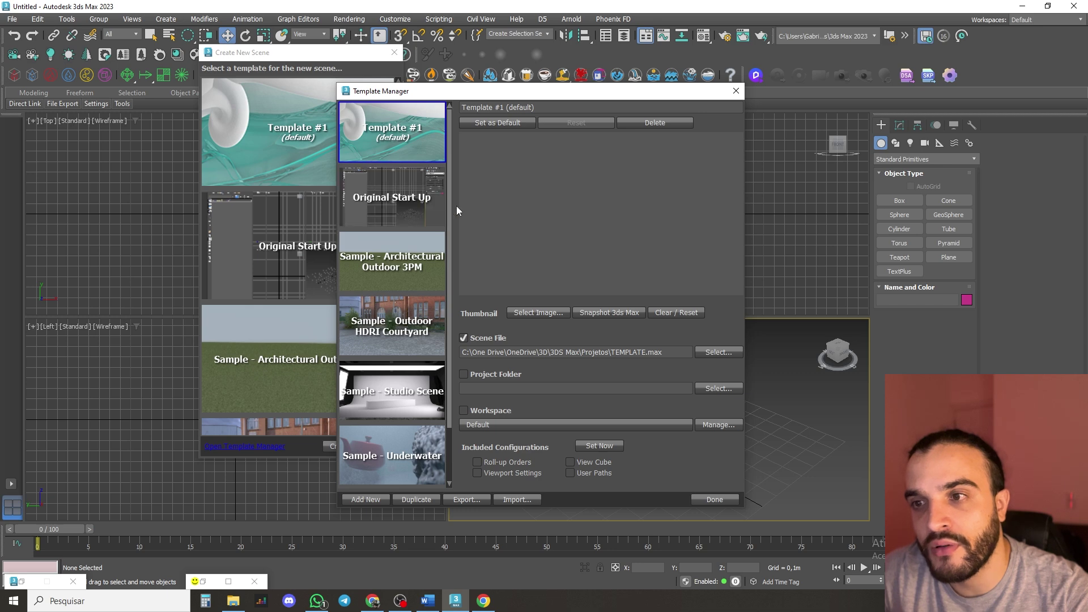
pyautogui.click(412, 193)
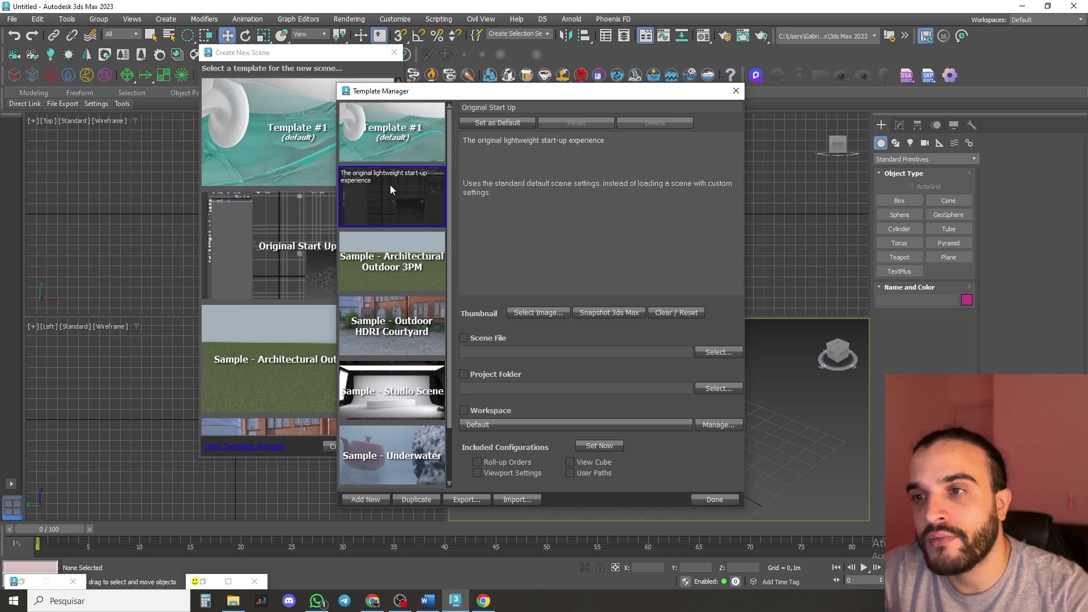
pyautogui.click(403, 141)
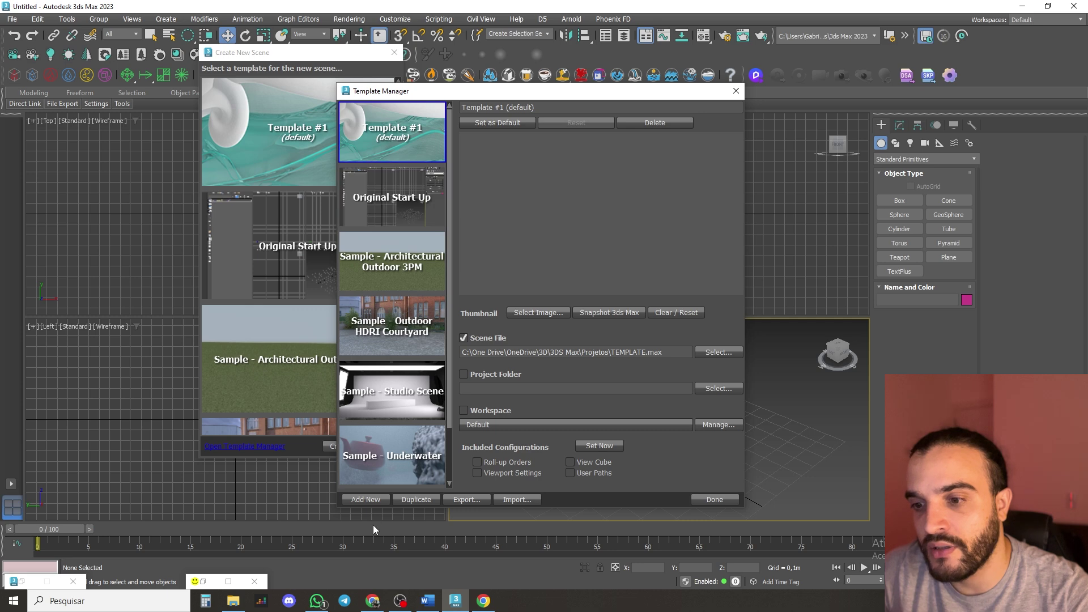
# - Add a new template, look at its scene file selection without choosing a file, and close the Template Manager and Create New Scene dialogs
pyautogui.click(365, 500)
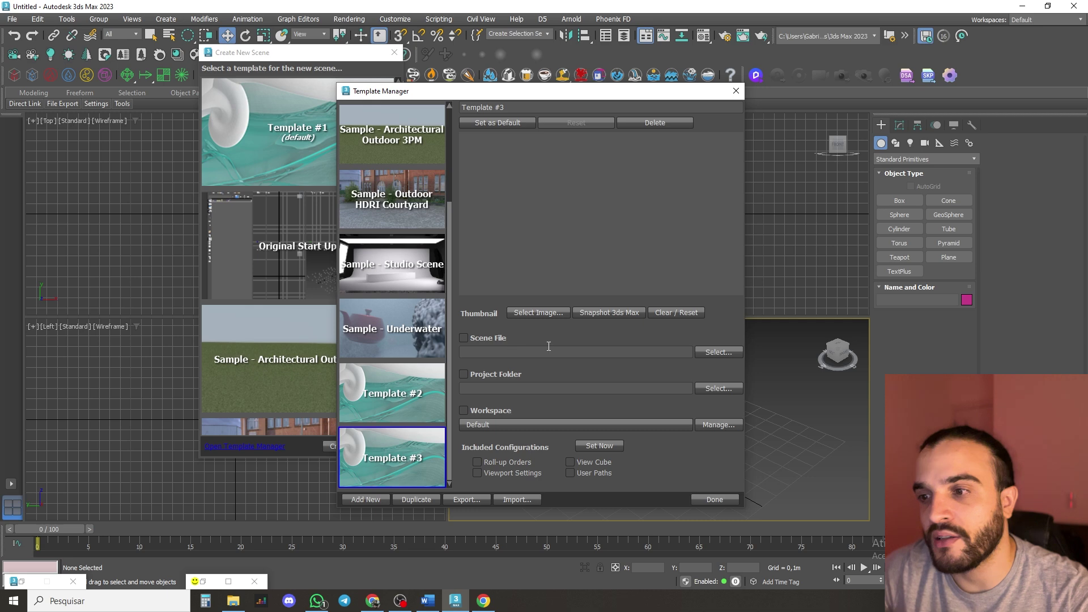
pyautogui.click(719, 352)
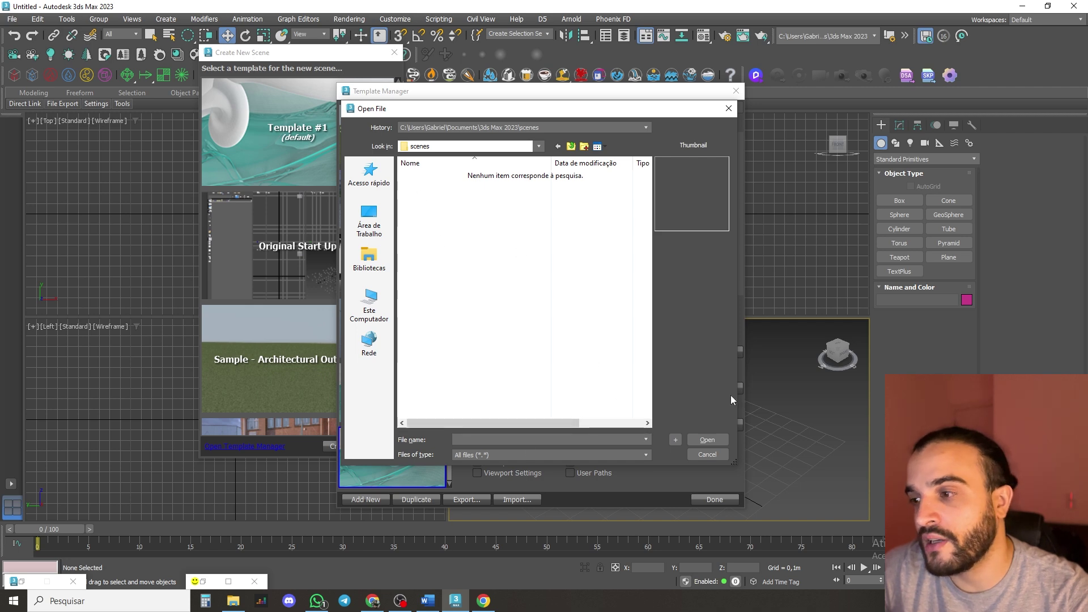
pyautogui.click(707, 454)
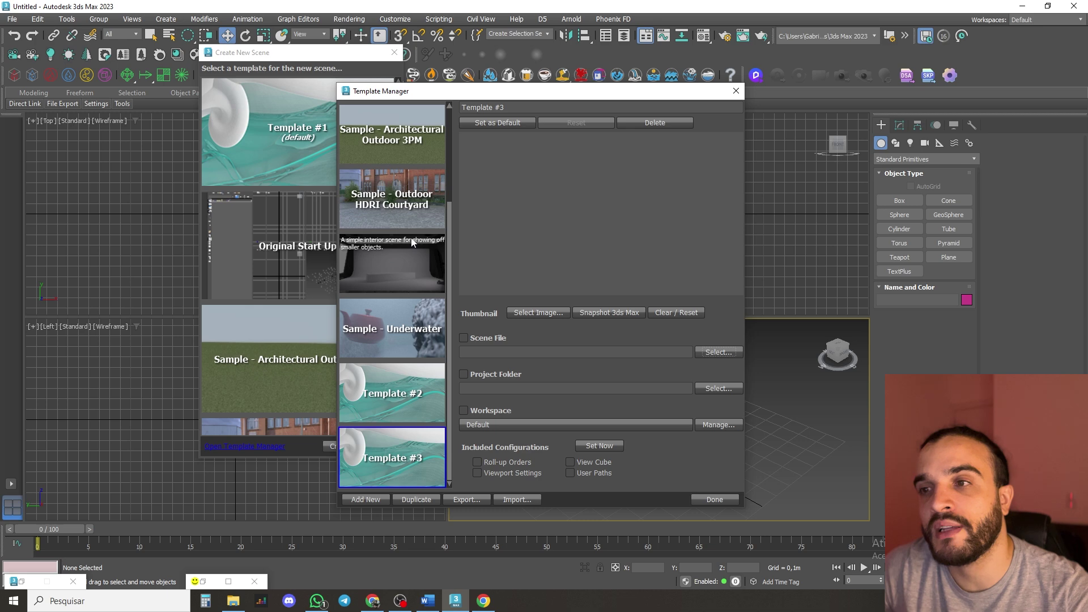
pyautogui.moveTo(427, 144)
pyautogui.scroll(3, 426, 143)
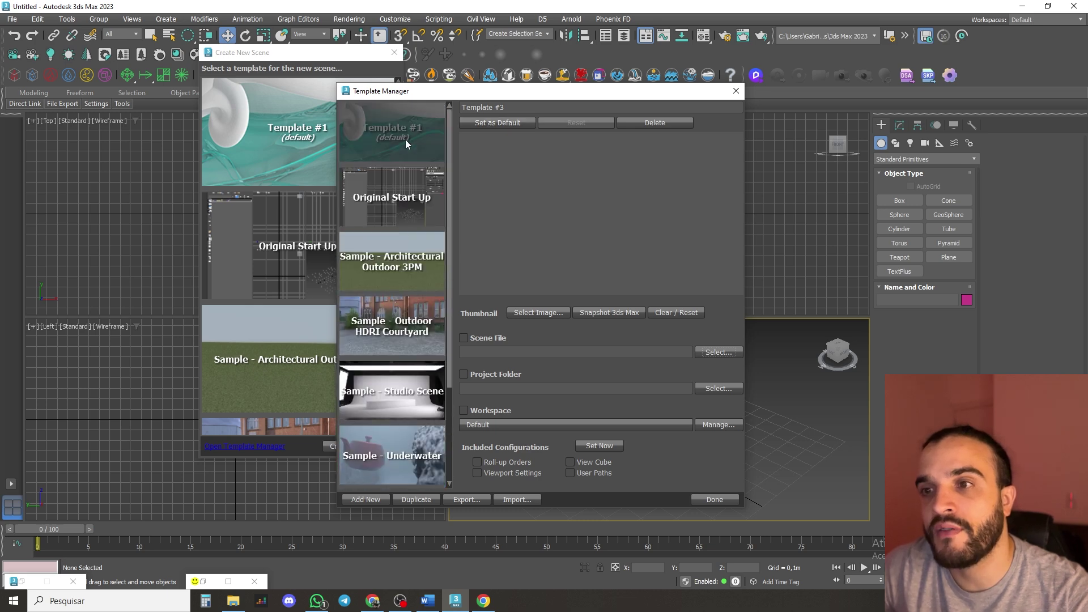
pyautogui.click(705, 499)
pyautogui.click(399, 54)
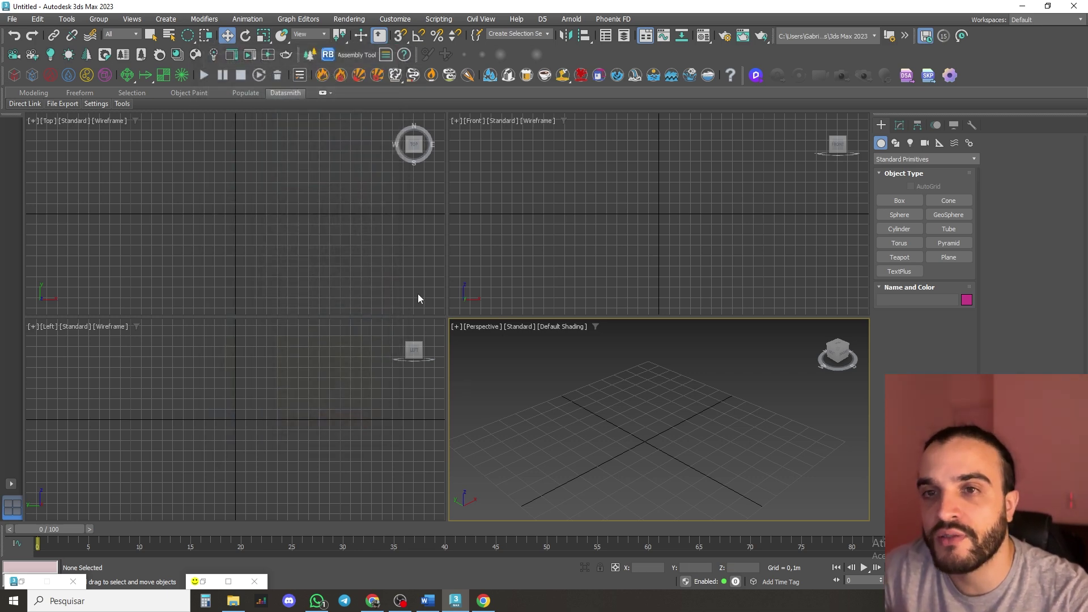
# - Reset the scene without saving the changes
pyautogui.click(12, 19)
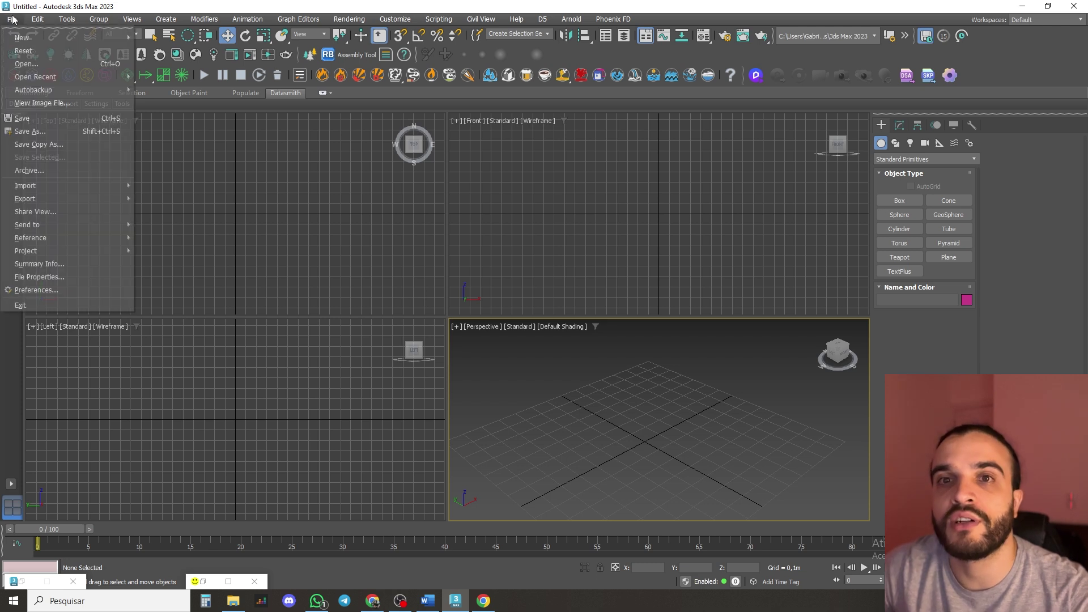
pyautogui.click(32, 50)
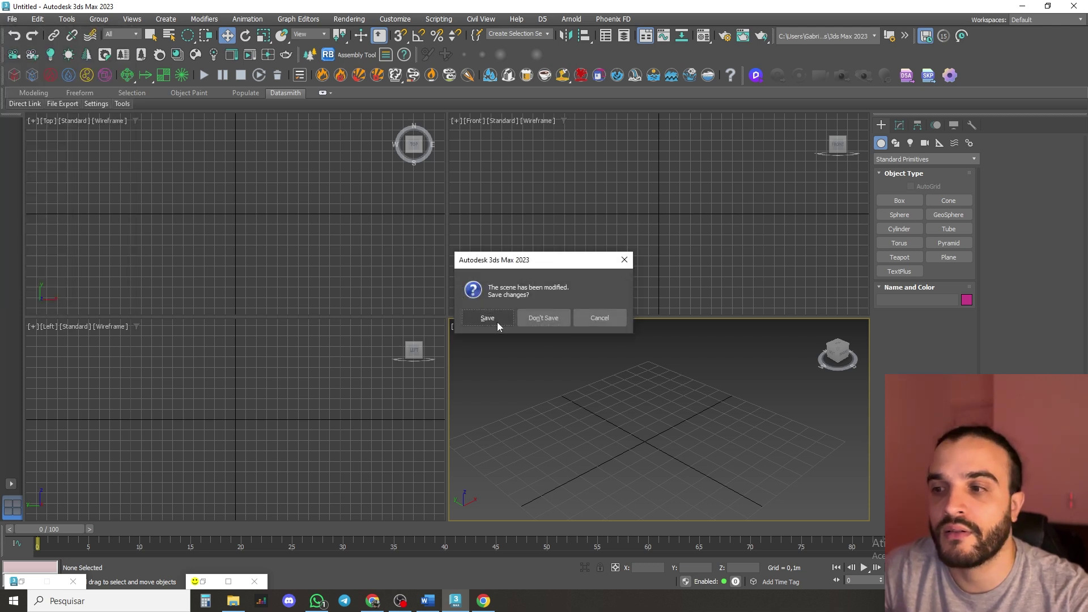
pyautogui.click(498, 321)
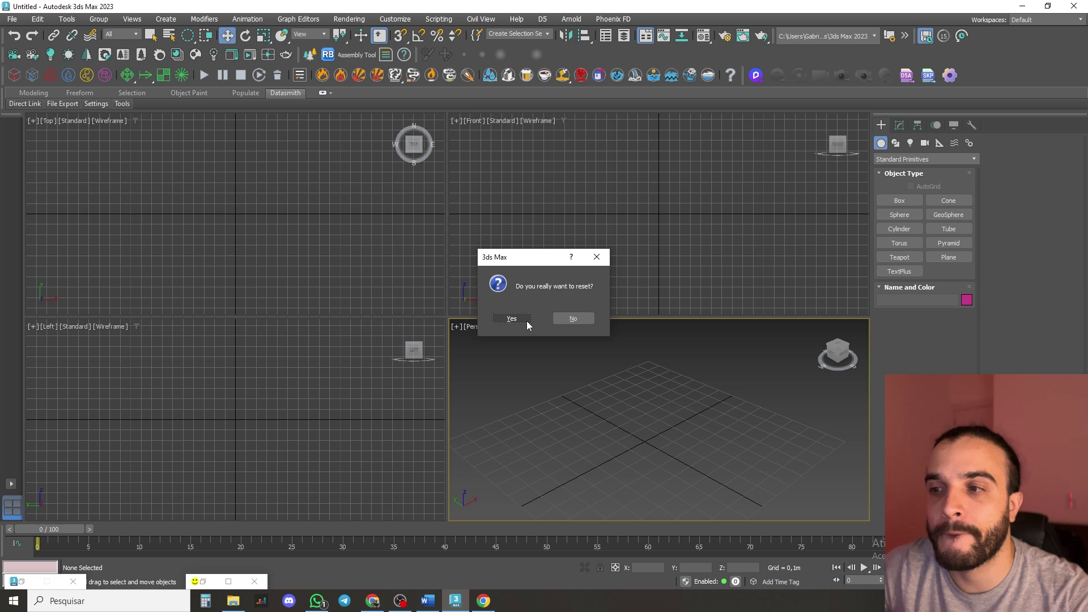
pyautogui.click(519, 320)
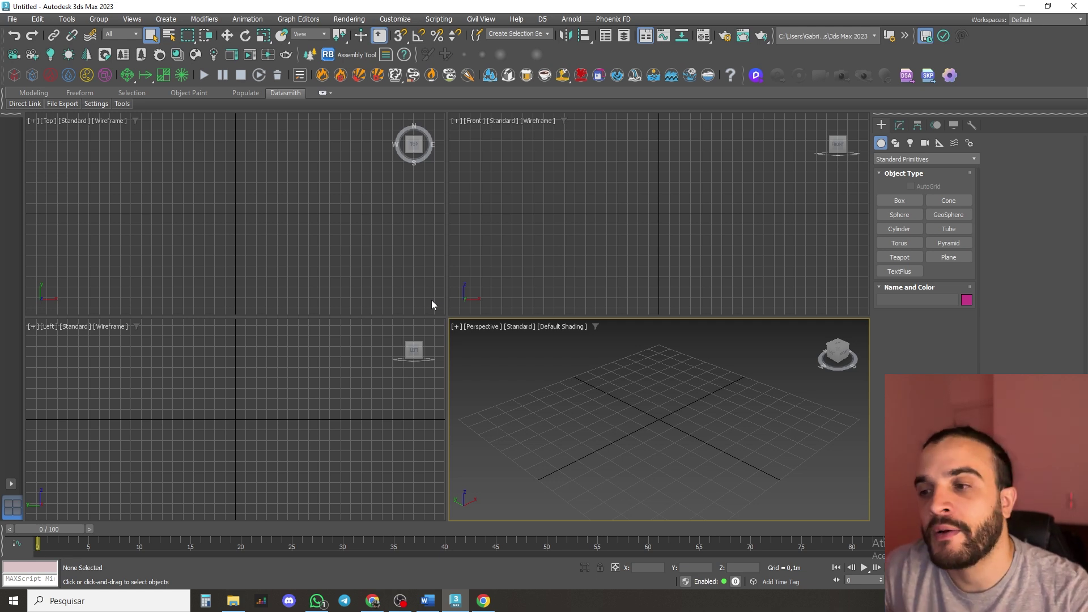
# - Start a Corona interactive render of the reset scene's Perspective view to check the white environment
pyautogui.moveTo(688, 412); pyautogui.dragTo(651, 417, button='middle')
pyautogui.moveTo(602, 442); pyautogui.dragTo(596, 413, button='middle')
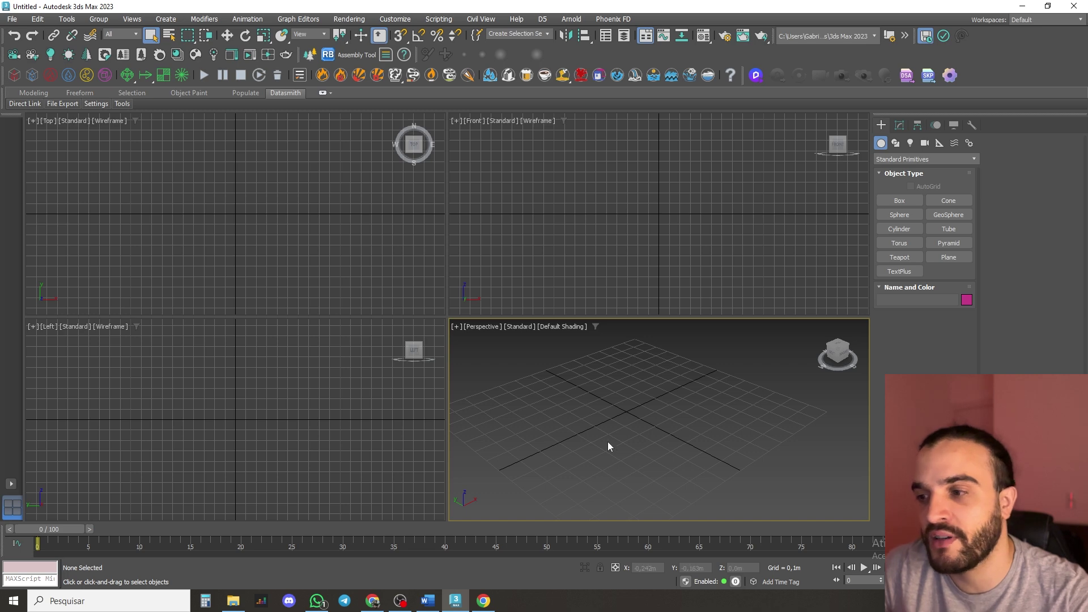
pyautogui.moveTo(593, 421); pyautogui.dragTo(622, 410, button='middle')
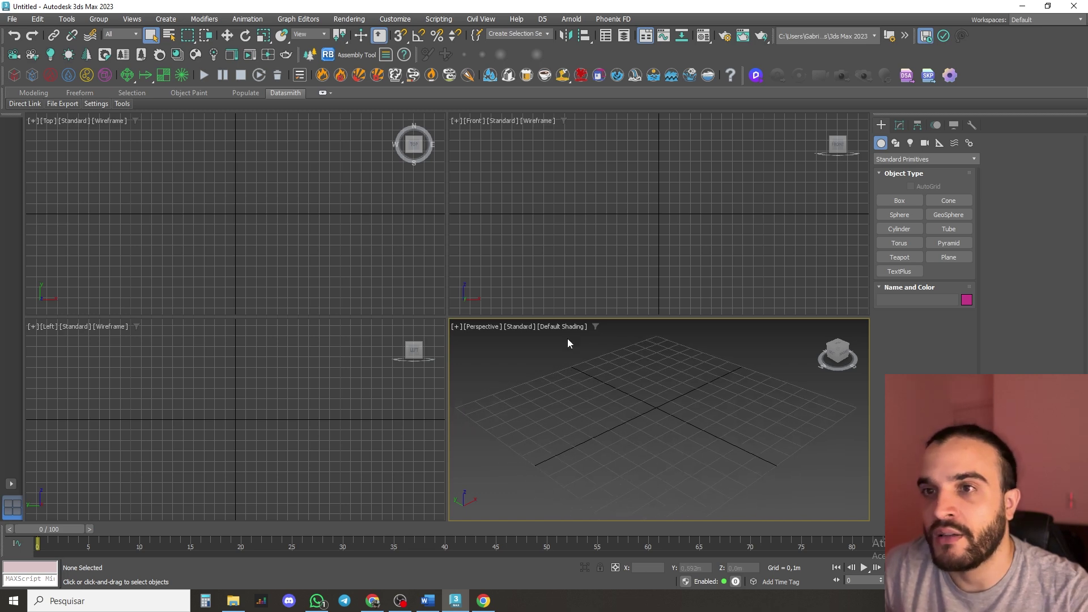
pyautogui.click(259, 72)
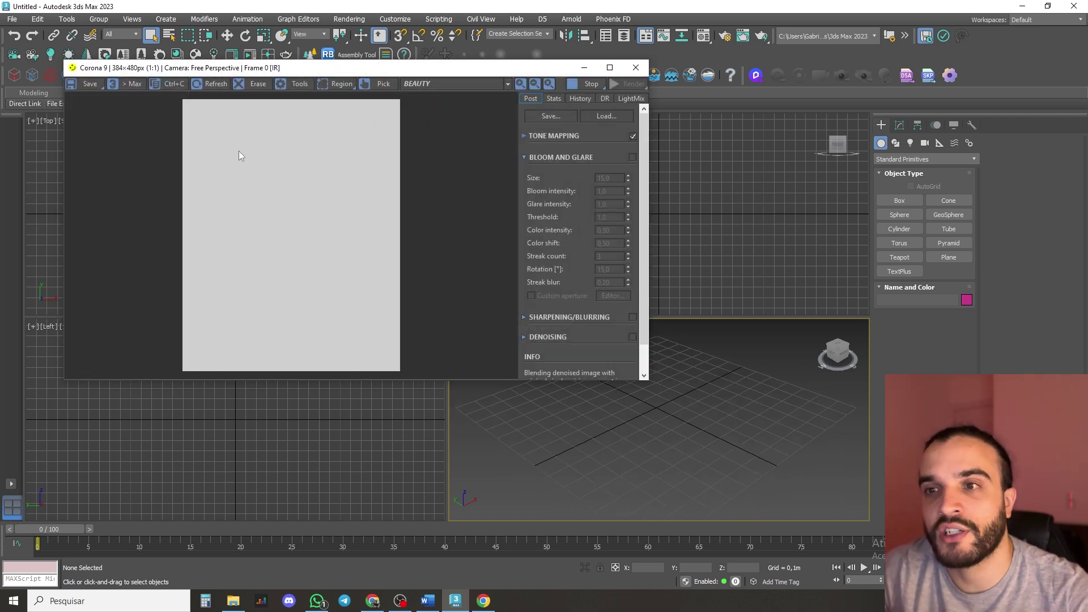